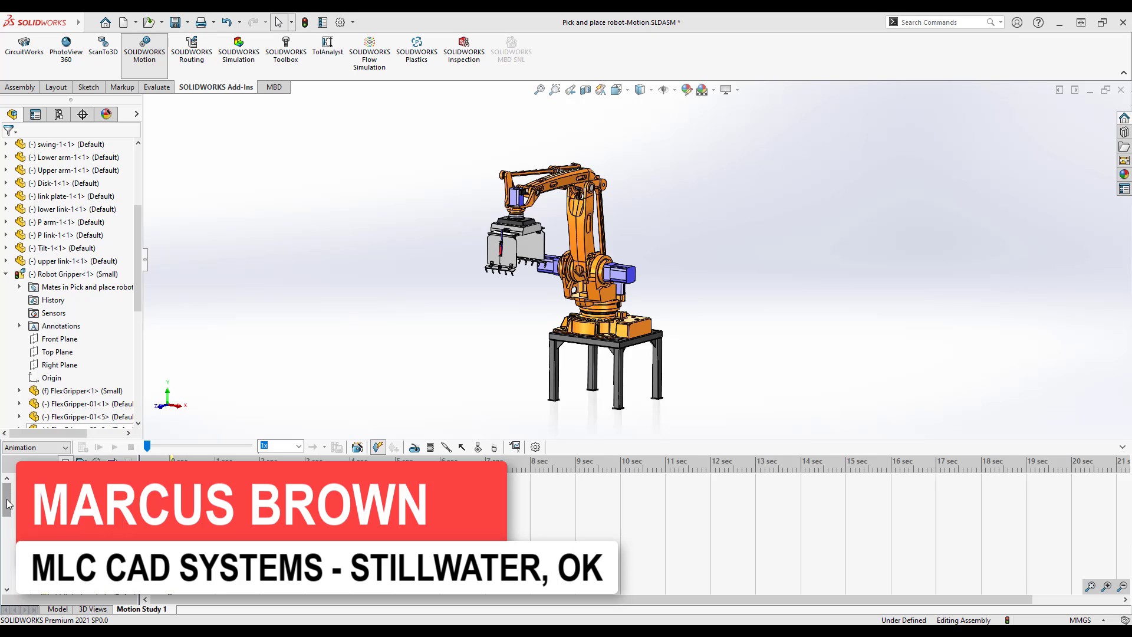
Use the Animation Wizard to import the Mate Controller positions as motors
{"action": "left_click_drag", "start_coordinate": [8, 503], "coordinate": [7, 579]}
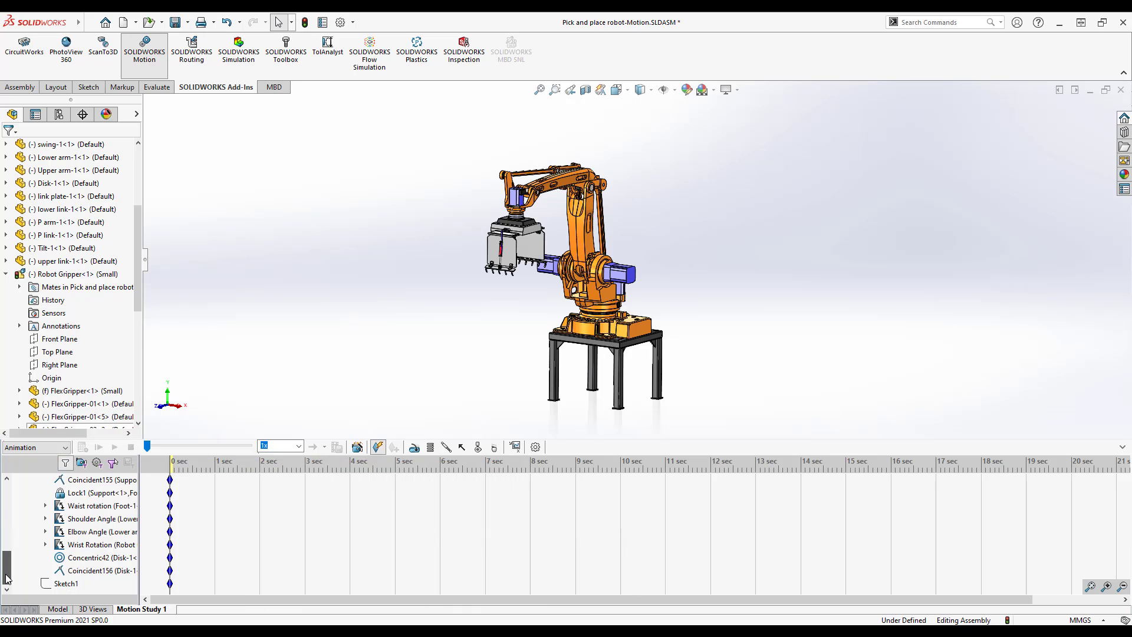
{"action": "left_click", "coordinate": [357, 447]}
{"action": "left_click", "coordinate": [538, 331]}
{"action": "left_click", "coordinate": [602, 451]}
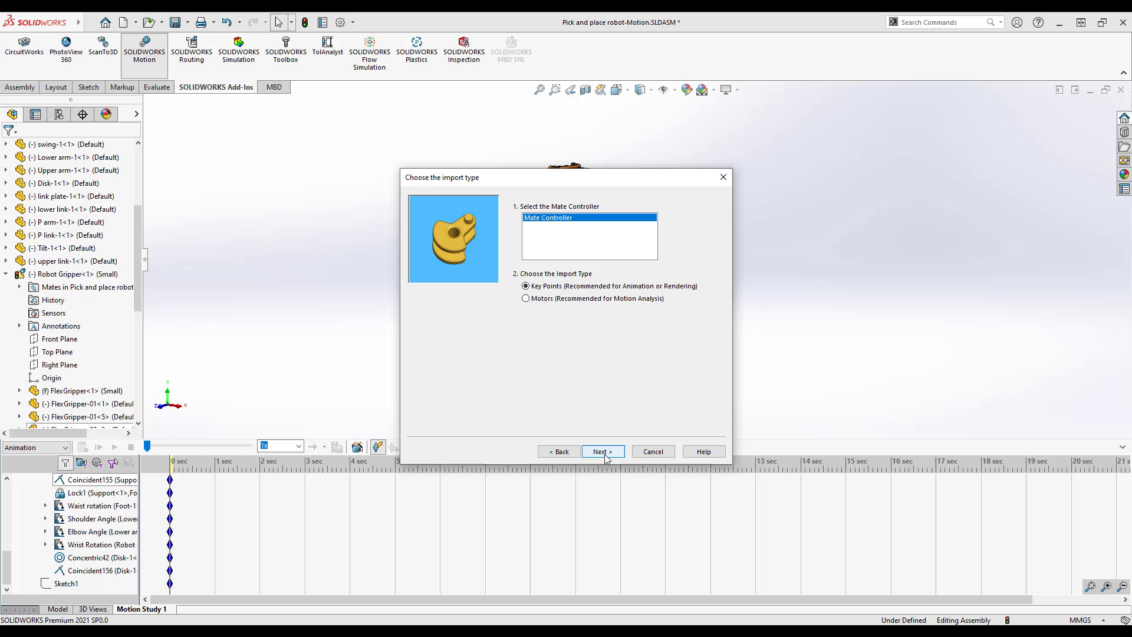
{"action": "left_click", "coordinate": [542, 299]}
{"action": "left_click", "coordinate": [602, 451]}
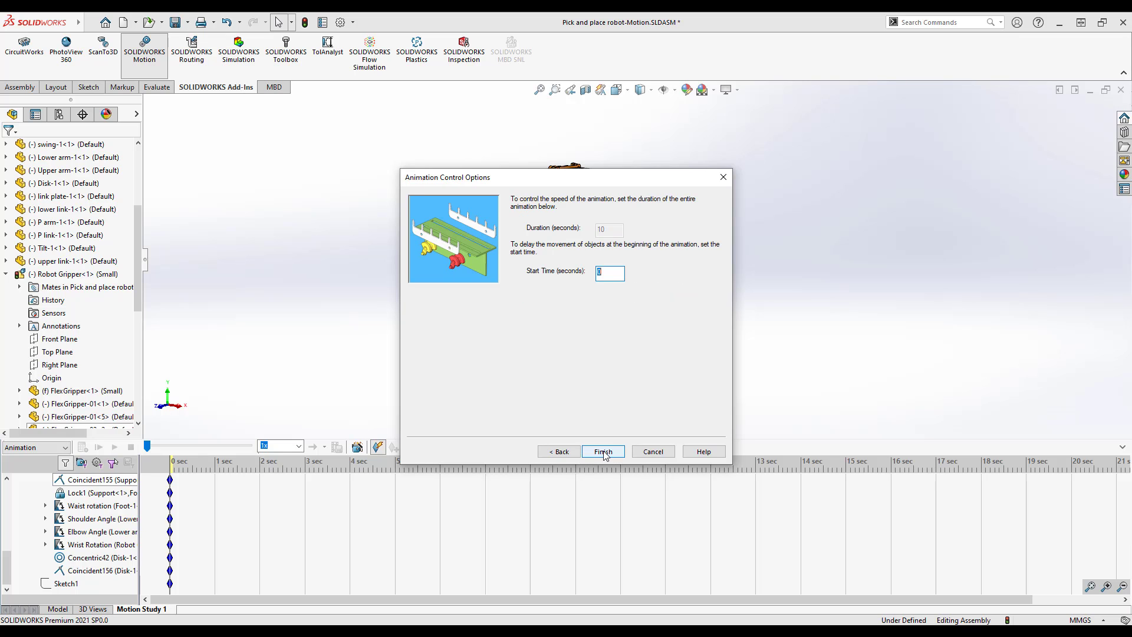
{"action": "left_click", "coordinate": [602, 452]}
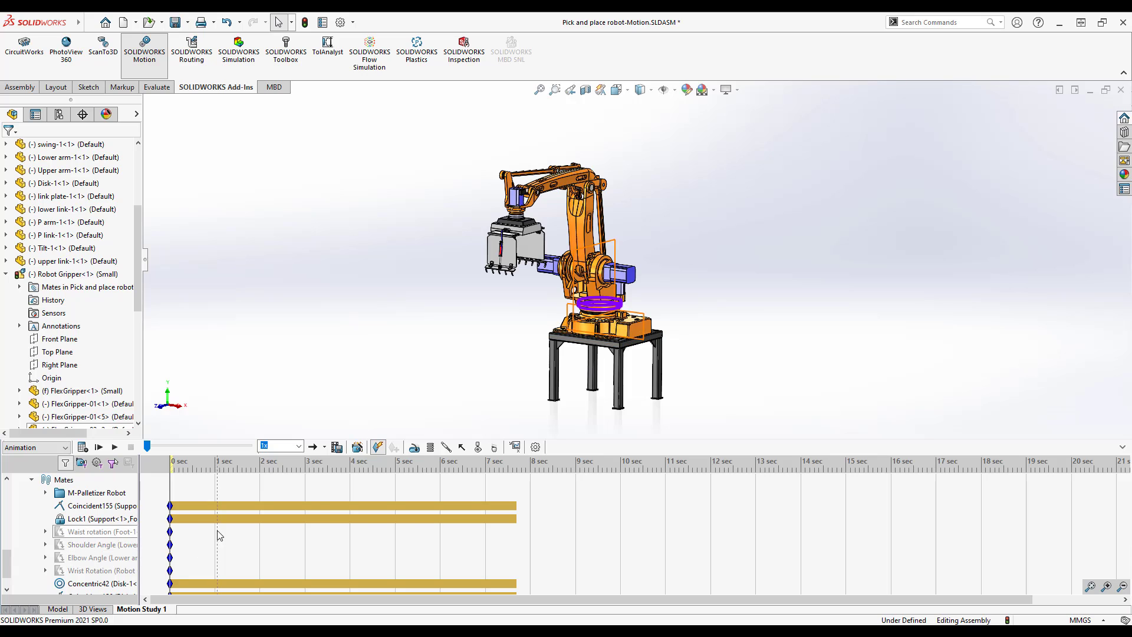
Set the study type to Motion Analysis and calculate the robot's motion
{"action": "scroll", "coordinate": [202, 522], "scroll_direction": "up", "scroll_amount": 1}
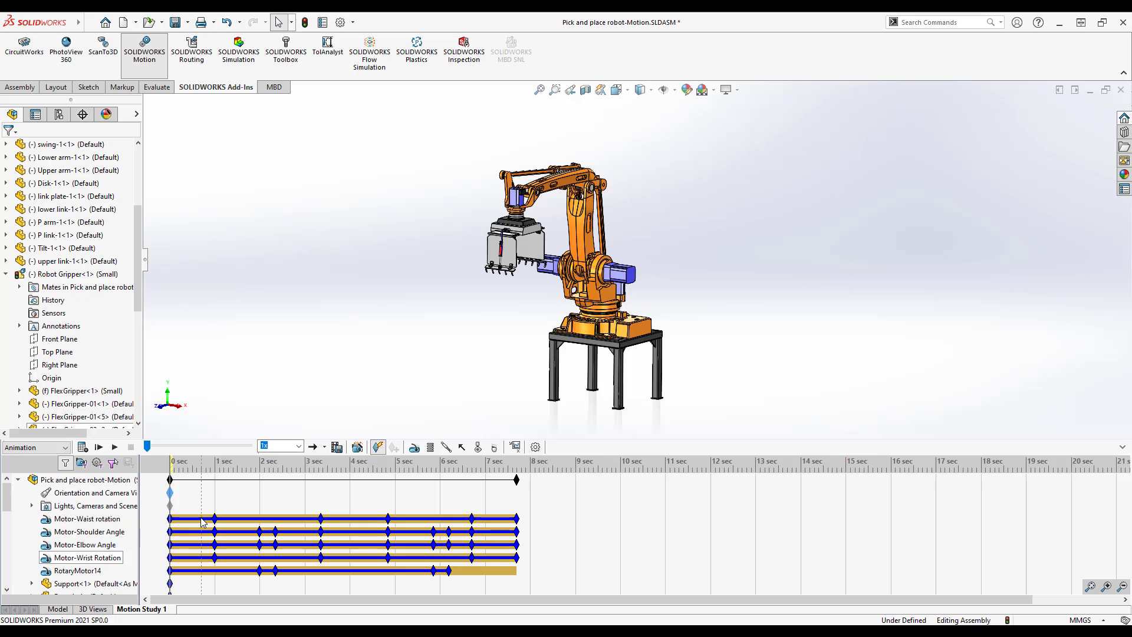
{"action": "left_click", "coordinate": [65, 448]}
{"action": "left_click", "coordinate": [50, 483]}
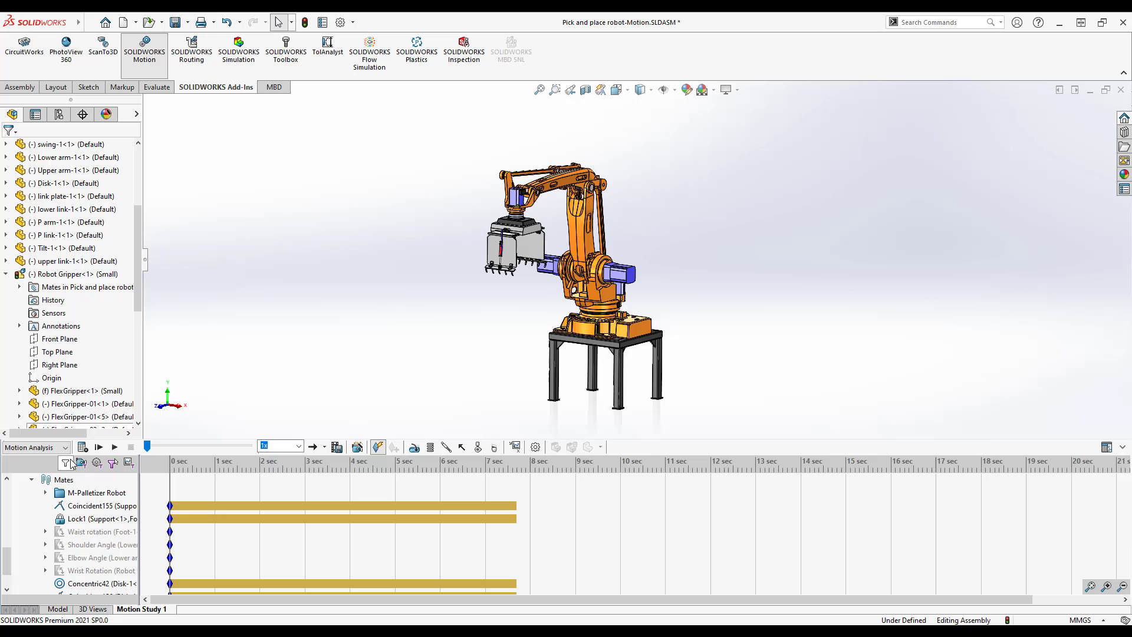
{"action": "scroll", "coordinate": [80, 489], "scroll_direction": "down", "scroll_amount": 1}
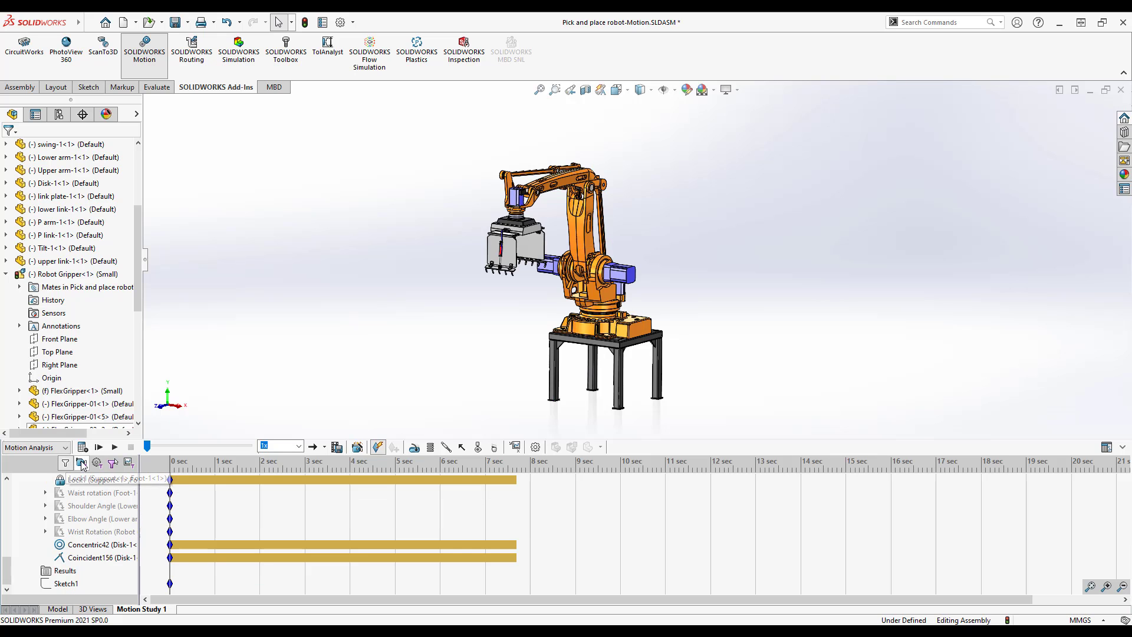
{"action": "left_click", "coordinate": [83, 447]}
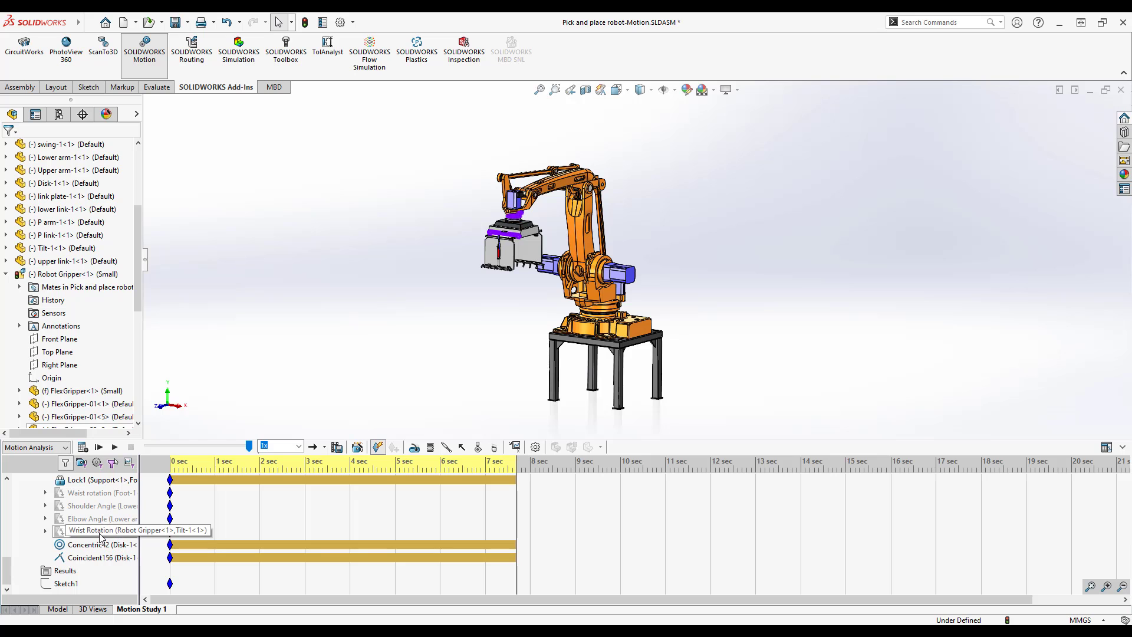
{"action": "scroll", "coordinate": [35, 541], "scroll_direction": "up", "scroll_amount": 2}
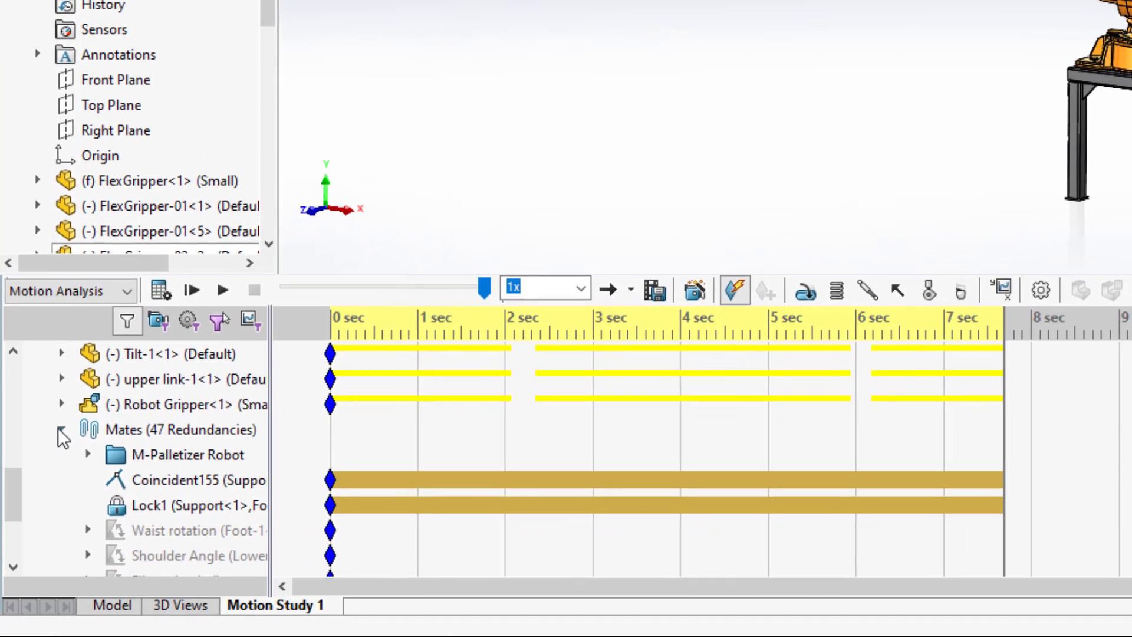
{"action": "left_click", "coordinate": [31, 518]}
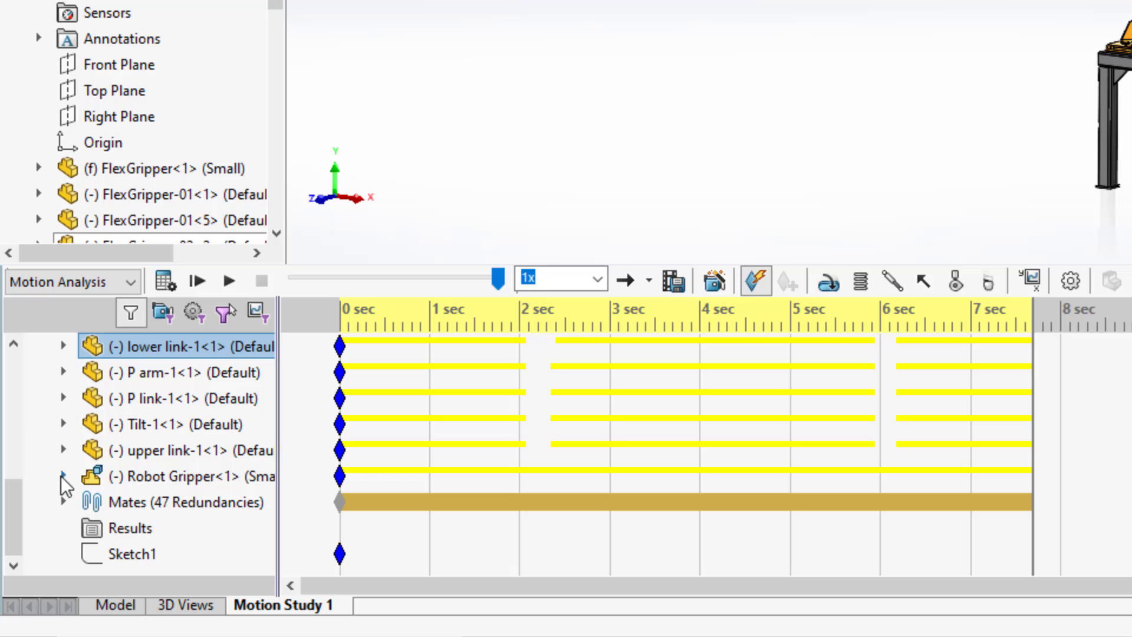
{"action": "left_click", "coordinate": [210, 504]}
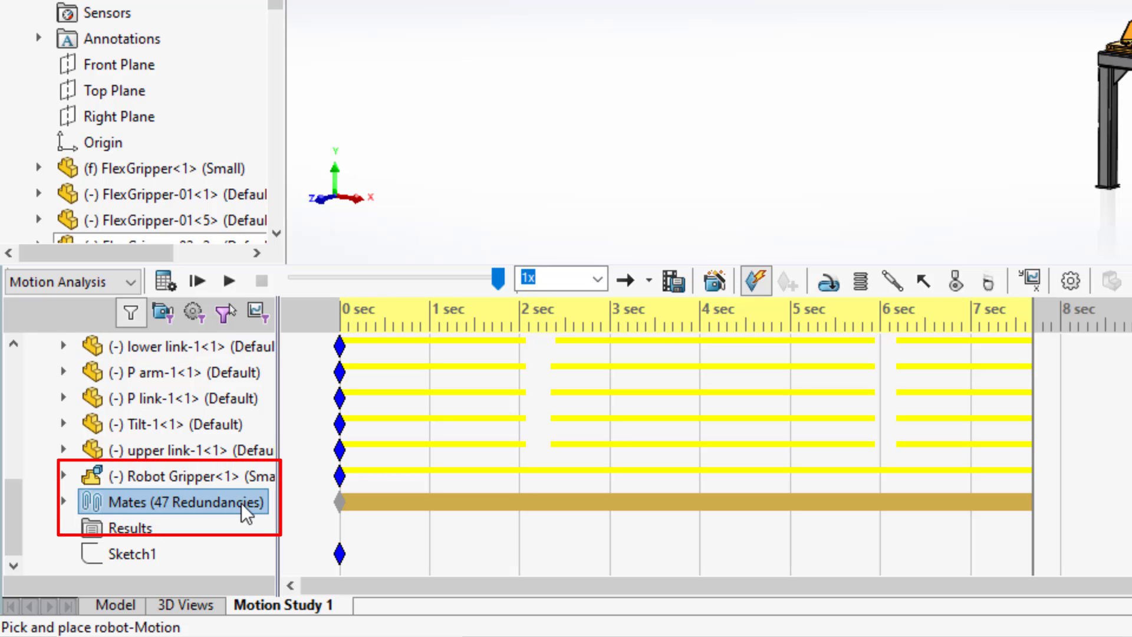
{"action": "left_click", "coordinate": [592, 12]}
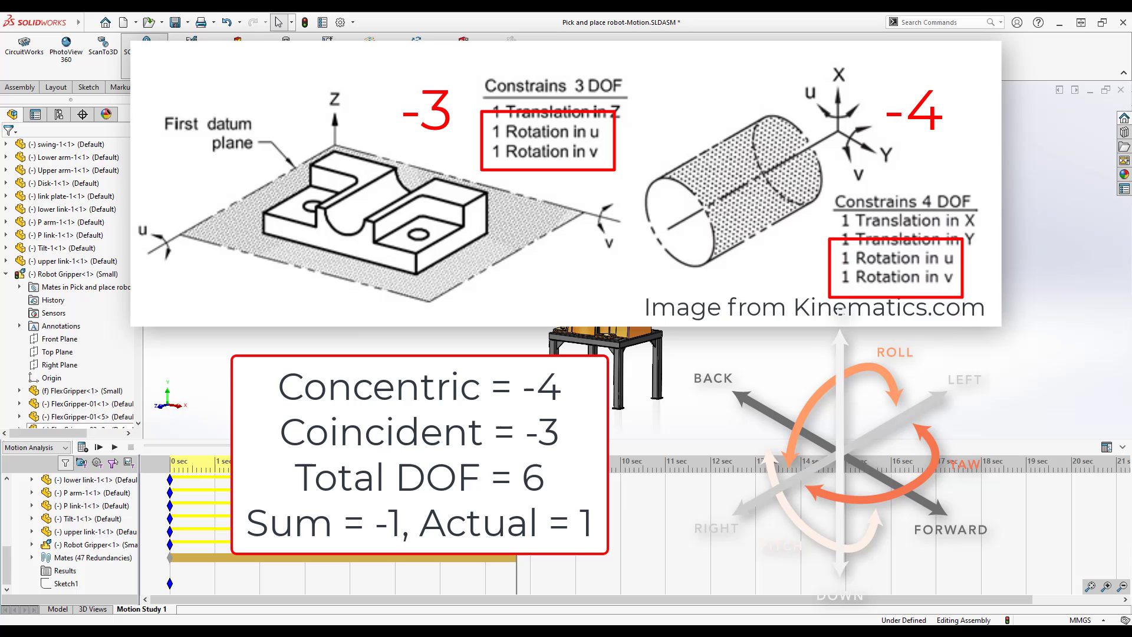
Open the Degrees of Freedom report for the Mates folder and move it to the right
{"action": "right_click", "coordinate": [46, 561]}
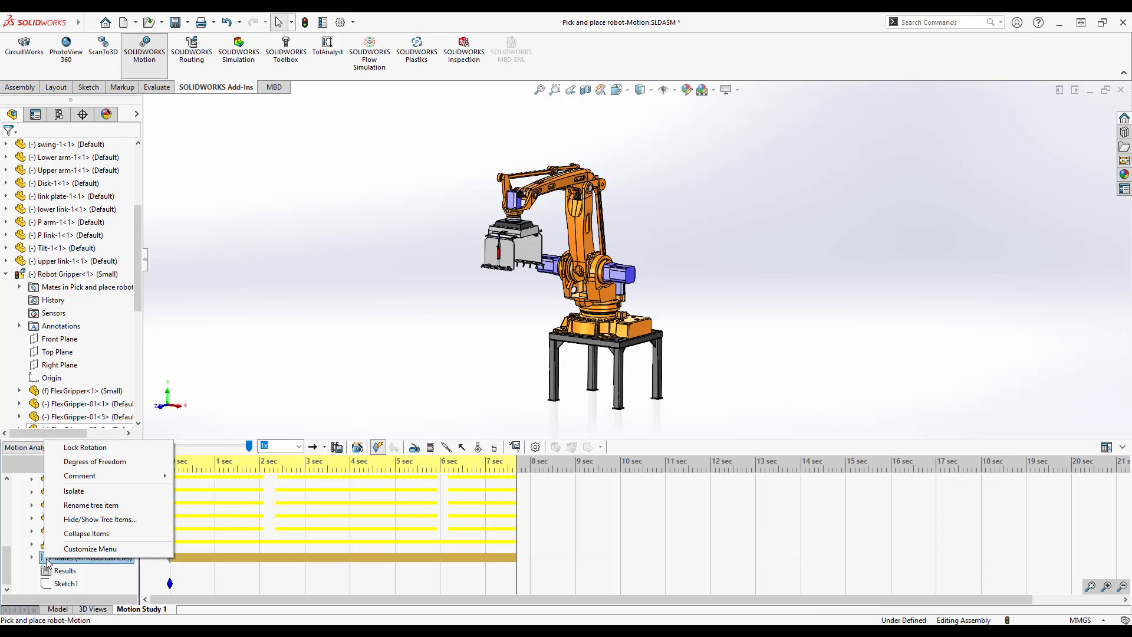
{"action": "left_click", "coordinate": [129, 462]}
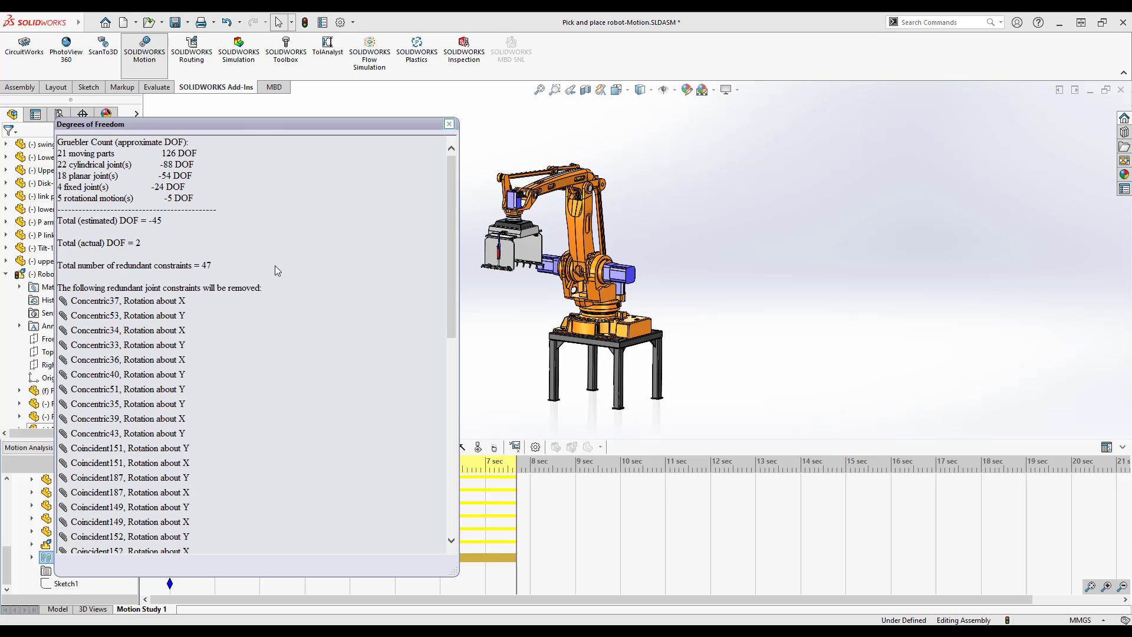
{"action": "left_click_drag", "start_coordinate": [255, 127], "coordinate": [892, 101]}
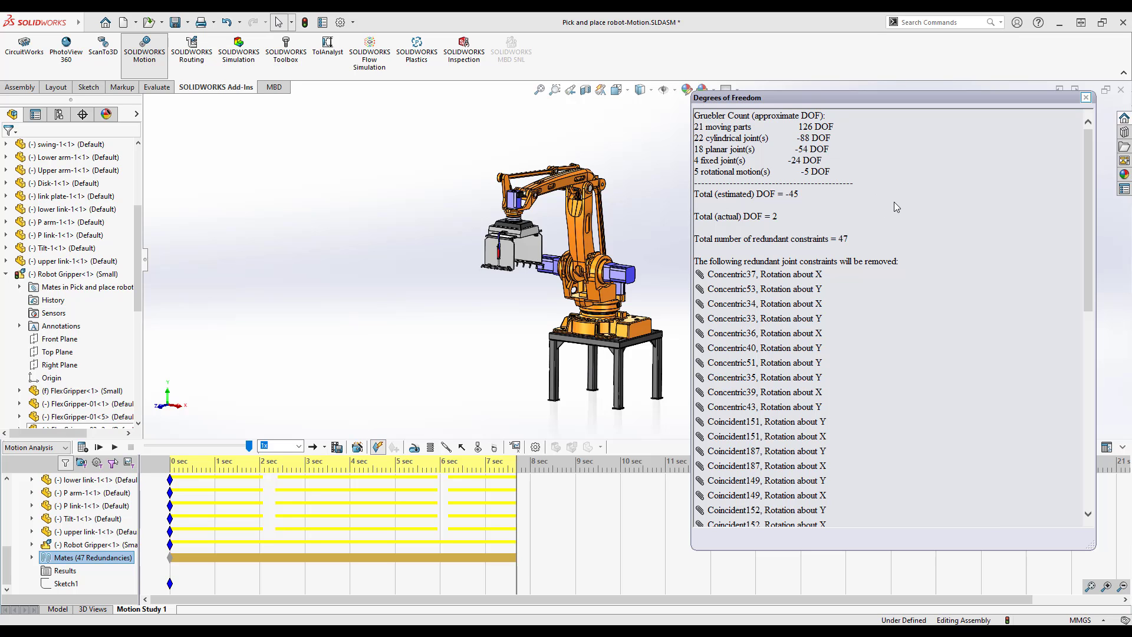
{"action": "scroll", "coordinate": [893, 208], "scroll_direction": "down", "scroll_amount": 5}
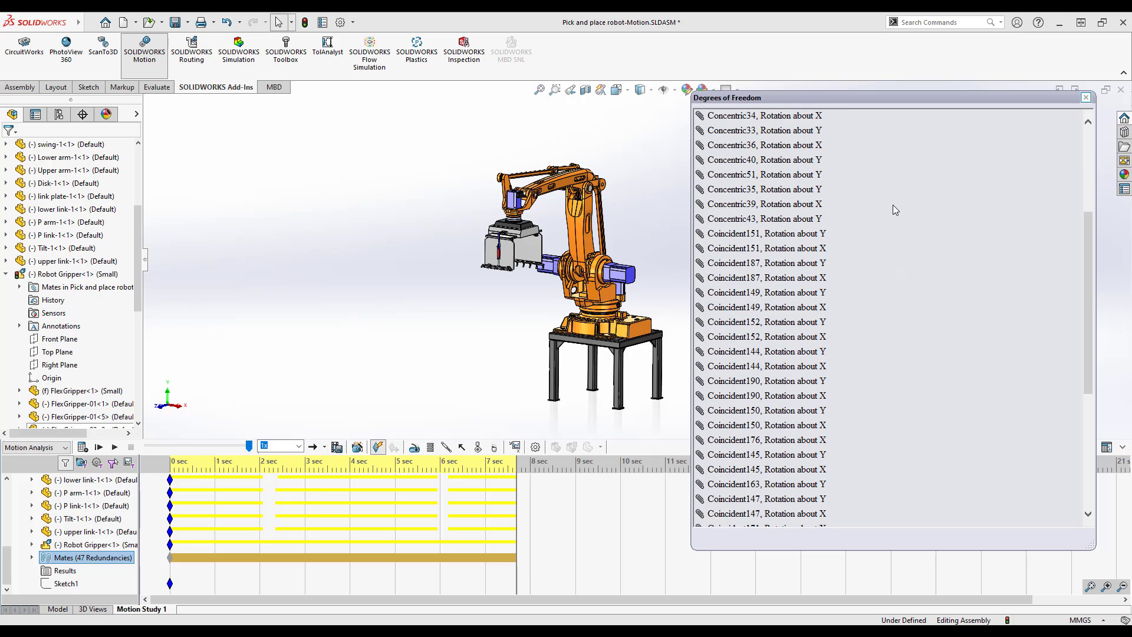
{"action": "scroll", "coordinate": [895, 202], "scroll_direction": "up", "scroll_amount": 1}
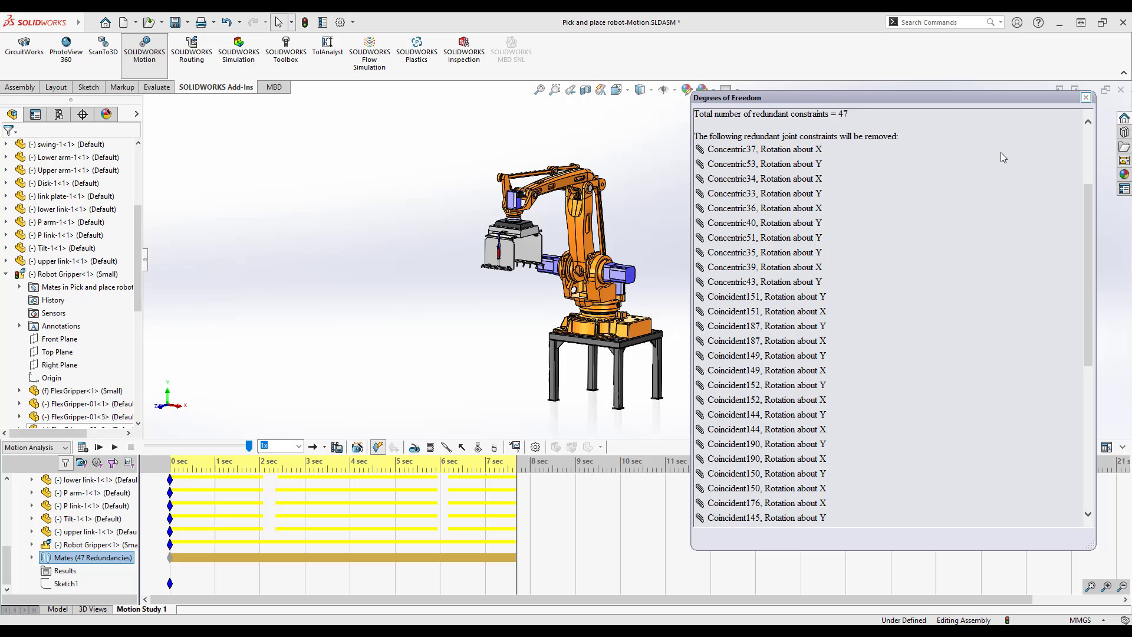
{"action": "left_click_drag", "start_coordinate": [1085, 190], "coordinate": [1086, 348]}
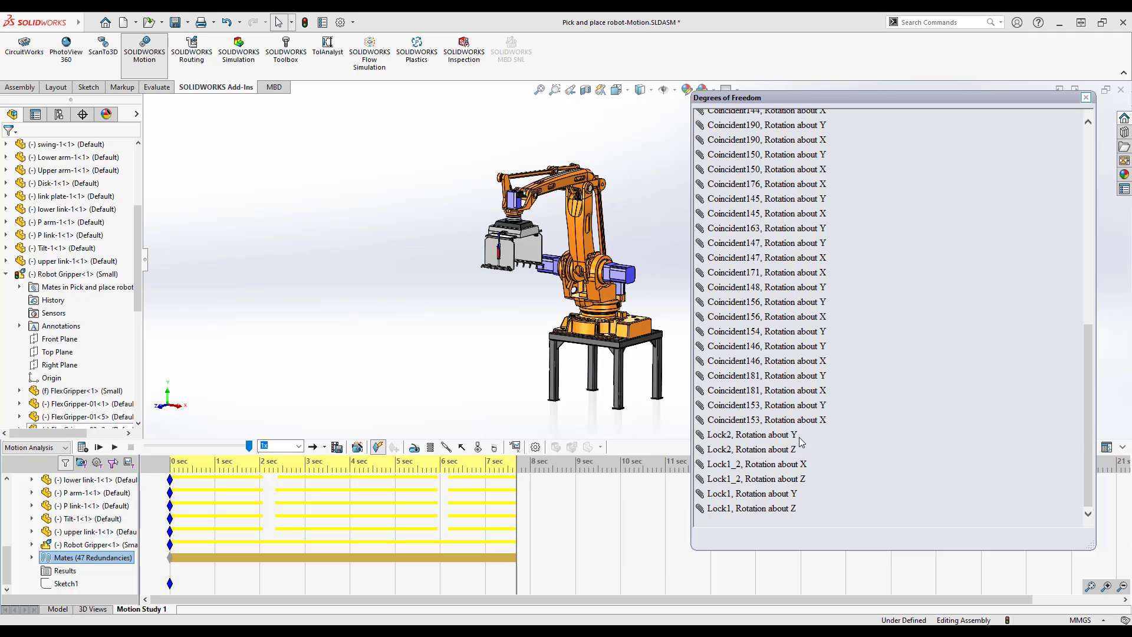
Highlight the Lock and Concentric redundancy lines, including Concentric53, in the report
{"action": "left_click_drag", "start_coordinate": [710, 435], "coordinate": [830, 510]}
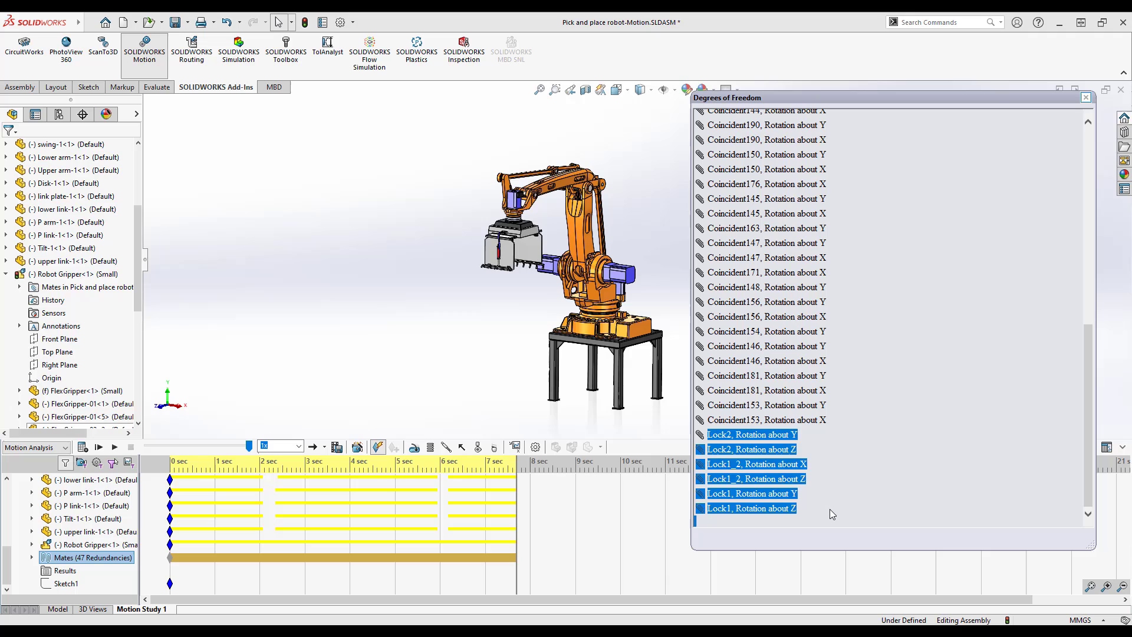
{"action": "left_click", "coordinate": [829, 510]}
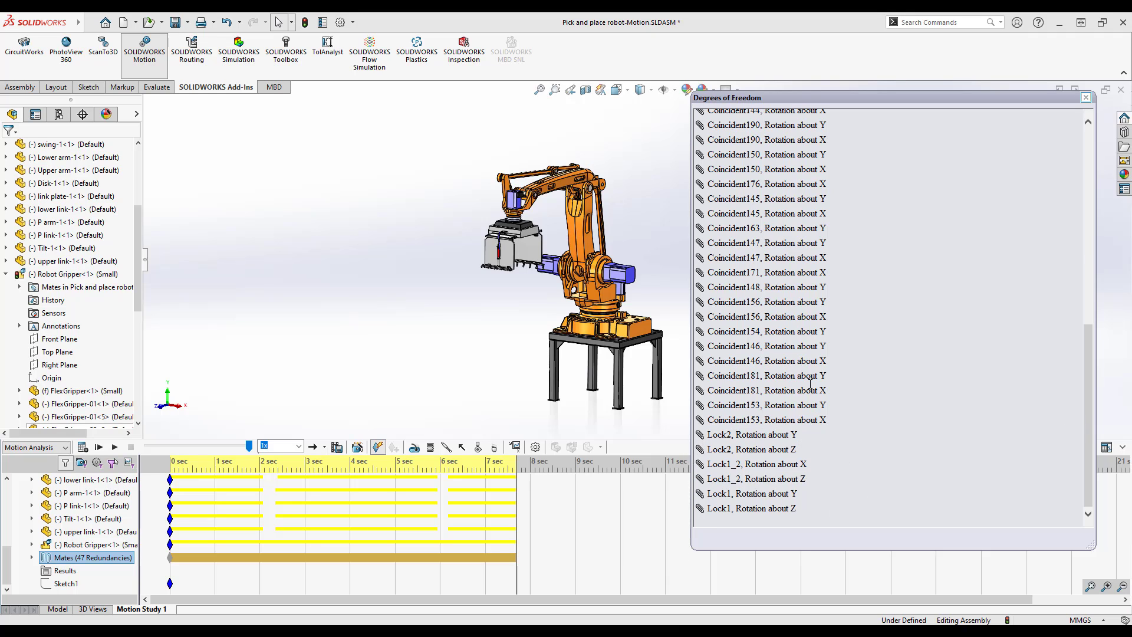
{"action": "scroll", "coordinate": [839, 296], "scroll_direction": "up", "scroll_amount": 9}
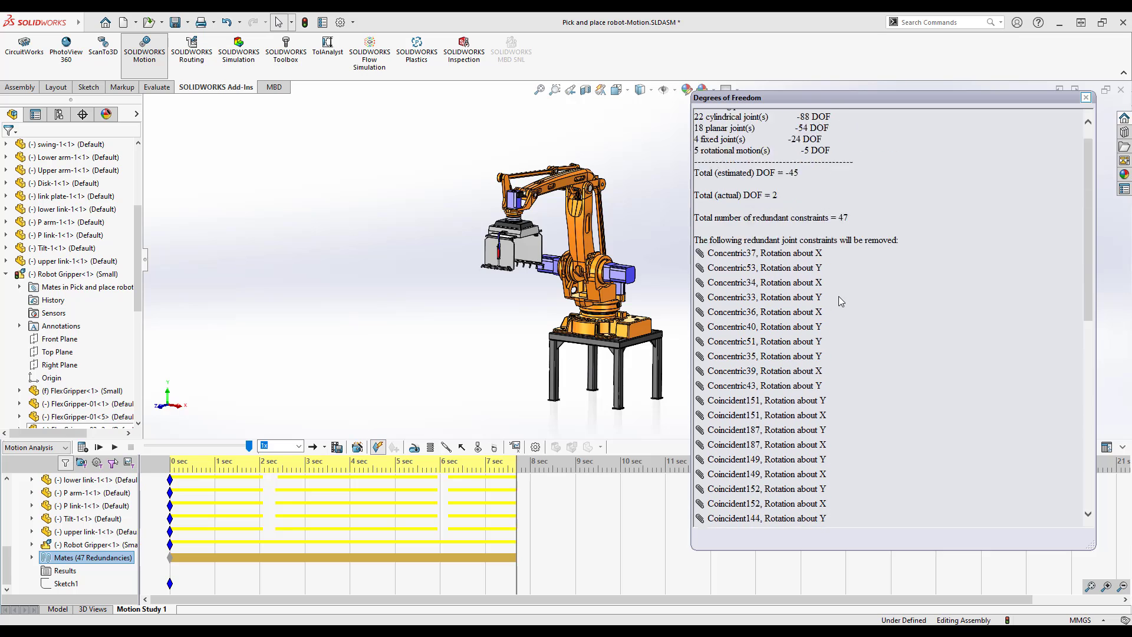
{"action": "scroll", "coordinate": [839, 296], "scroll_direction": "up", "scroll_amount": 1}
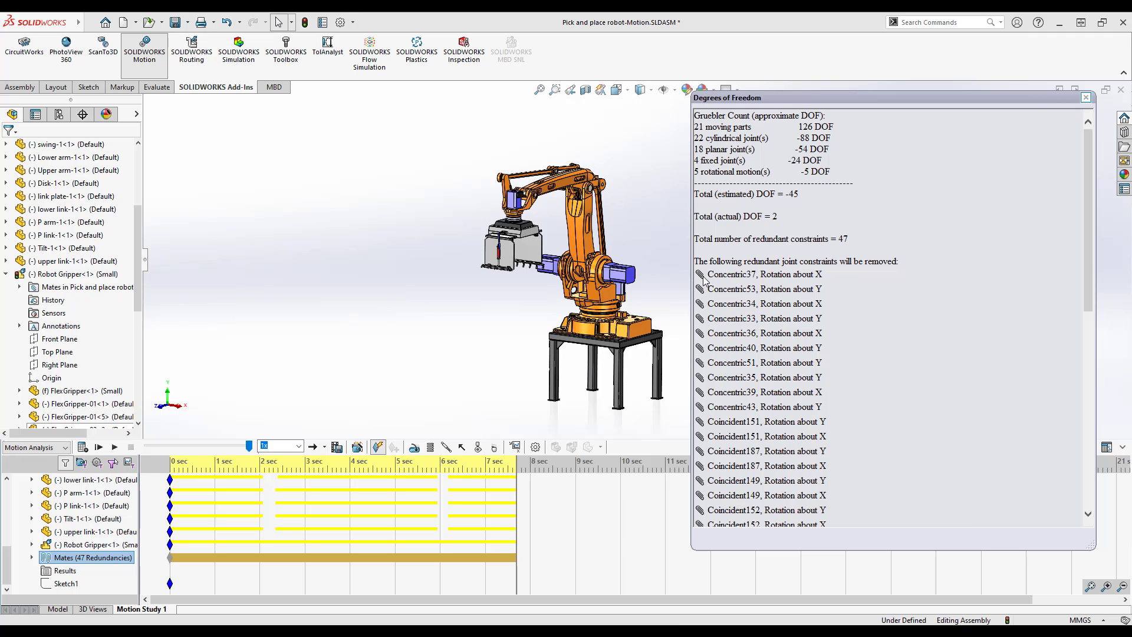
{"action": "left_click_drag", "start_coordinate": [824, 290], "coordinate": [697, 275]}
{"action": "left_click", "coordinate": [825, 288]}
{"action": "left_click_drag", "start_coordinate": [828, 289], "coordinate": [700, 277]}
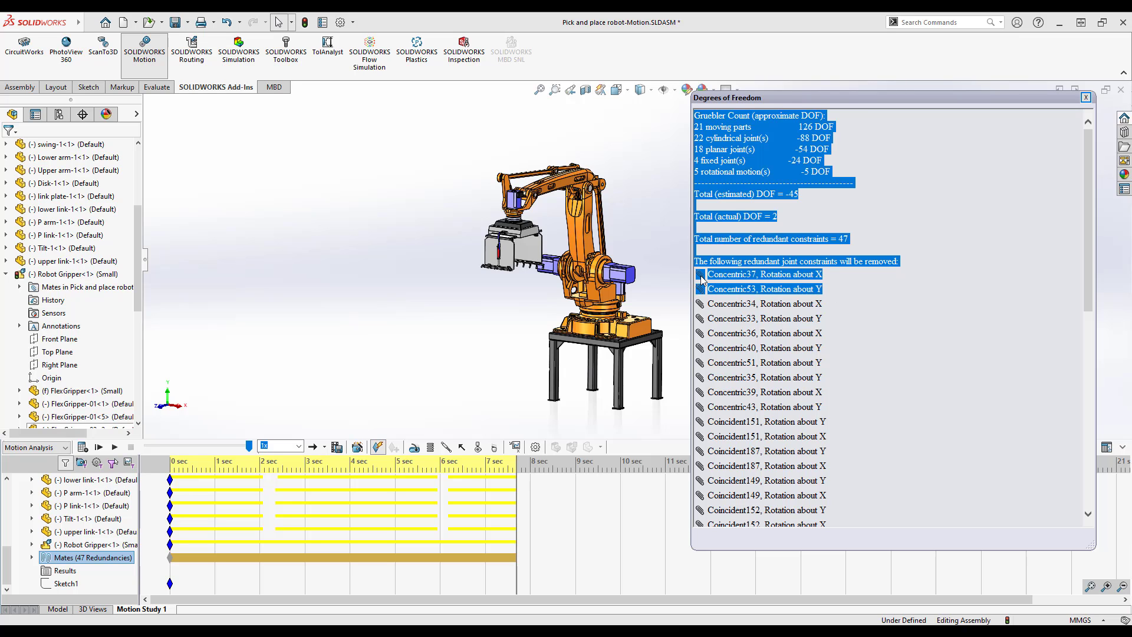
{"action": "left_click", "coordinate": [719, 276]}
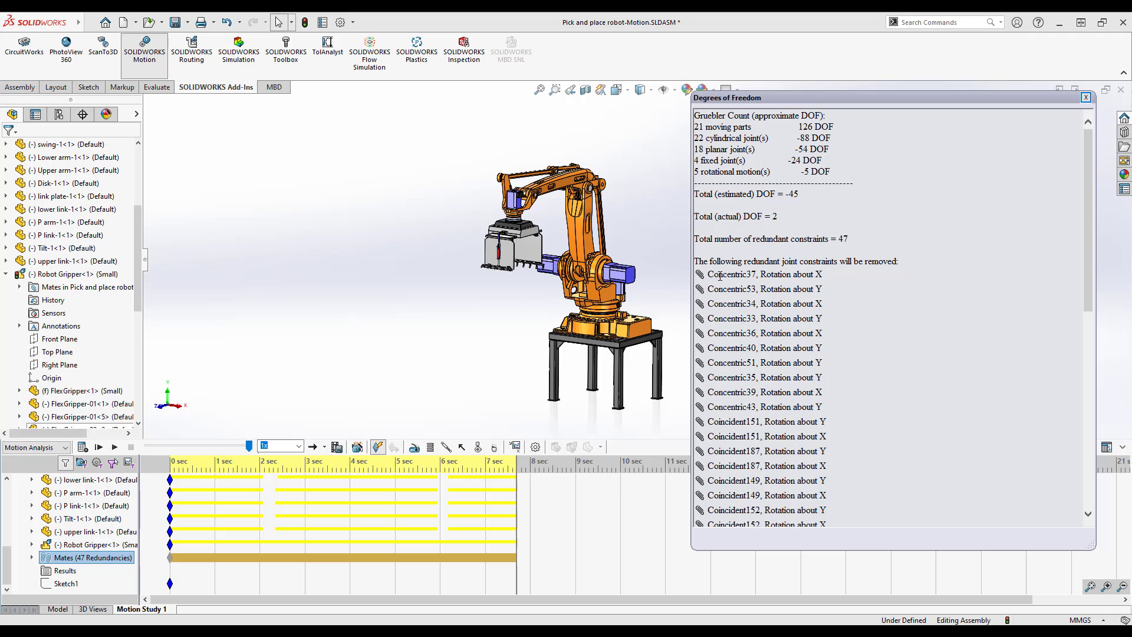
Close the report and expand the Mates folder in the MotionManager tree
{"action": "left_click", "coordinate": [1086, 98]}
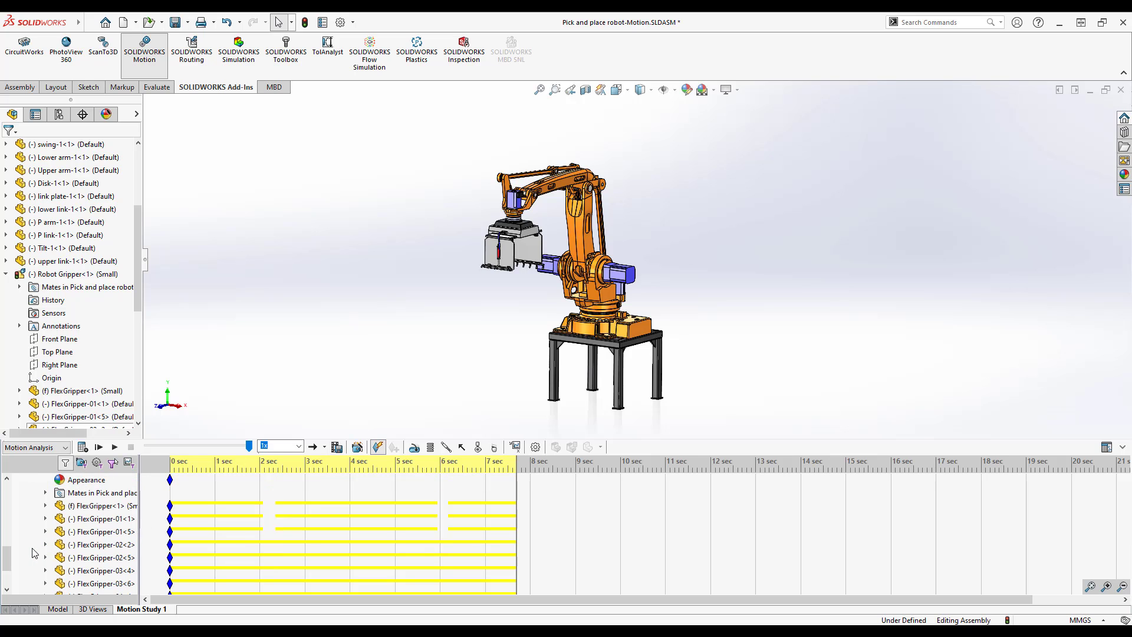
{"action": "left_click", "coordinate": [31, 557]}
{"action": "scroll", "coordinate": [38, 565], "scroll_direction": "up", "scroll_amount": 3}
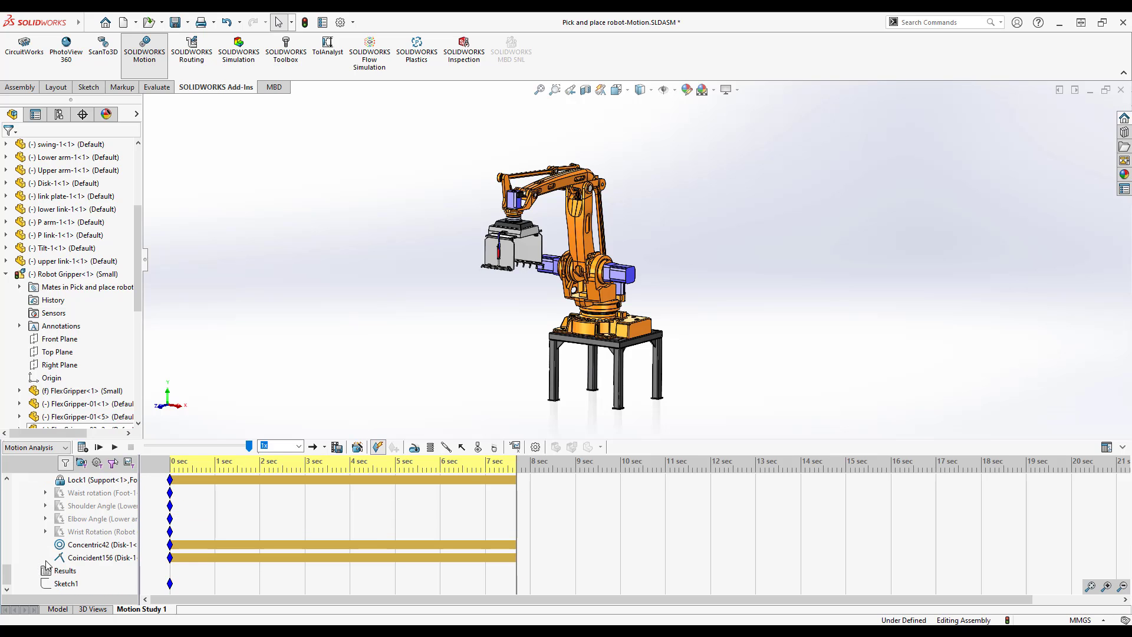
{"action": "left_click", "coordinate": [46, 532]}
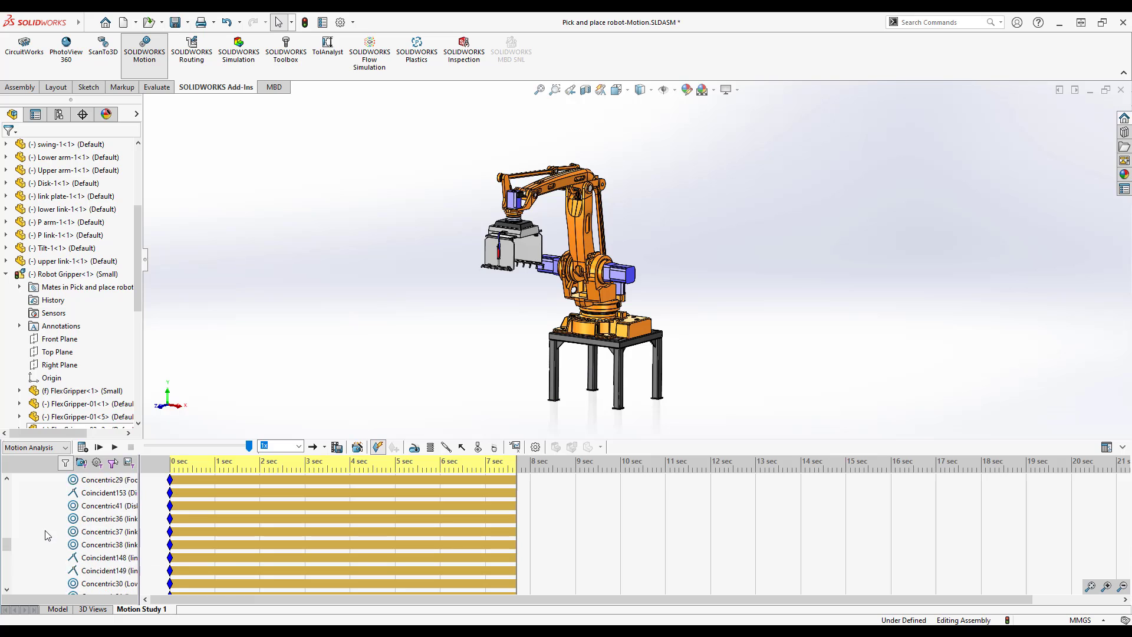
{"action": "left_click", "coordinate": [48, 543]}
{"action": "scroll", "coordinate": [78, 307], "scroll_direction": "down", "scroll_amount": 7}
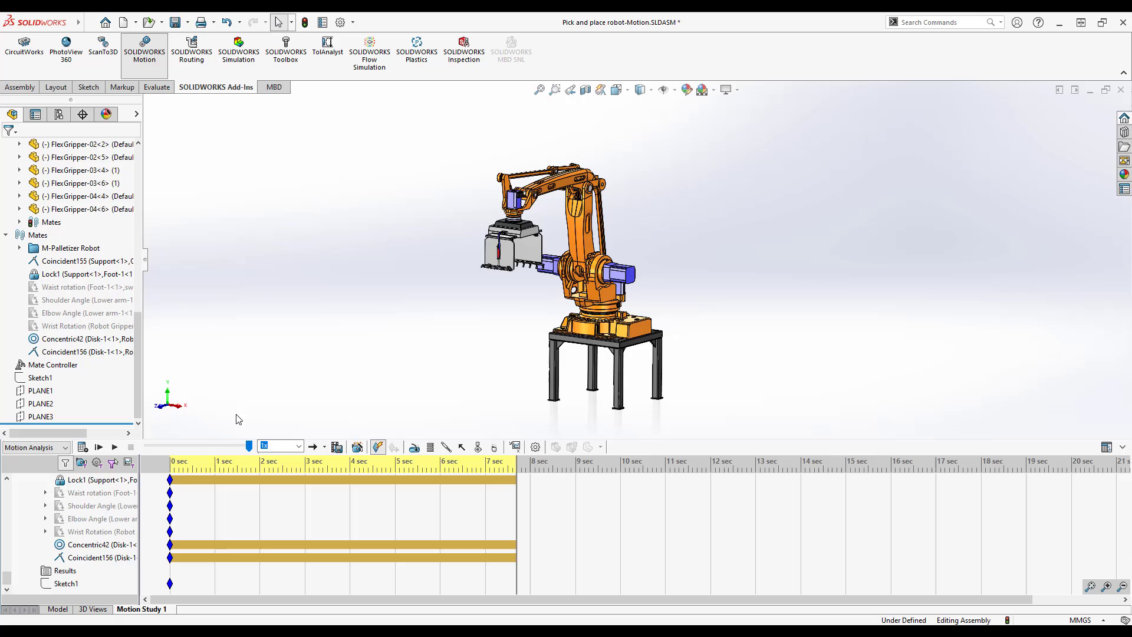
{"action": "scroll", "coordinate": [109, 524], "scroll_direction": "up", "scroll_amount": 3}
{"action": "scroll", "coordinate": [109, 523], "scroll_direction": "down", "scroll_amount": 3}
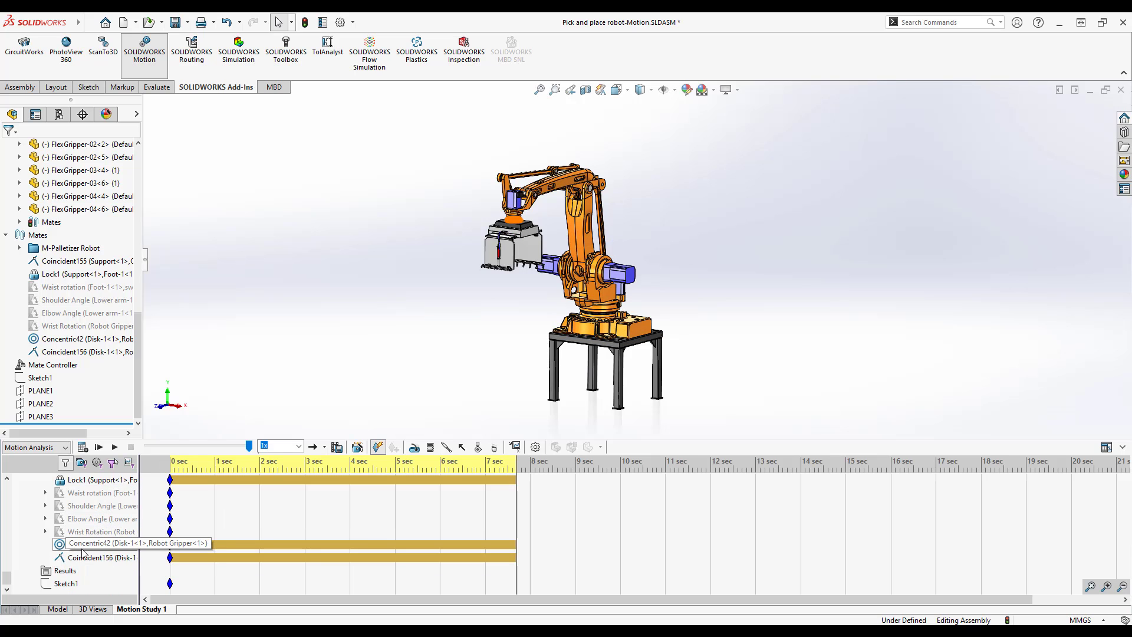
Select both the Concentric42 and Coincident156 mates together
{"action": "left_click", "coordinate": [81, 546]}
{"action": "left_click", "coordinate": [87, 559]}
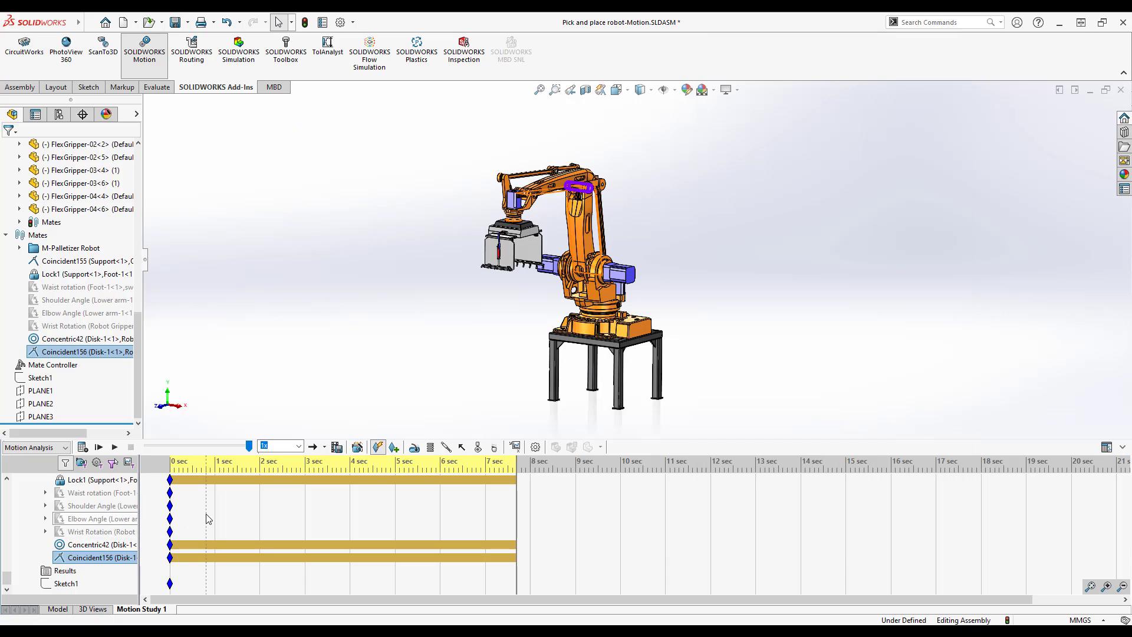
{"action": "left_click", "coordinate": [334, 283]}
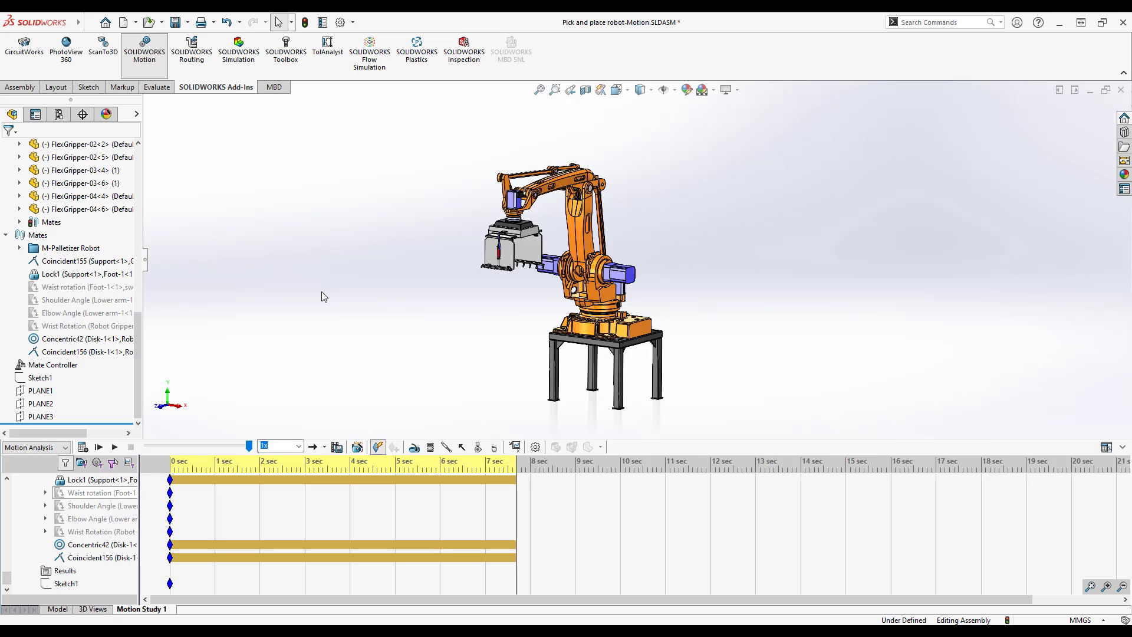
{"action": "left_click", "coordinate": [96, 545]}
{"action": "left_click", "coordinate": [96, 557]}
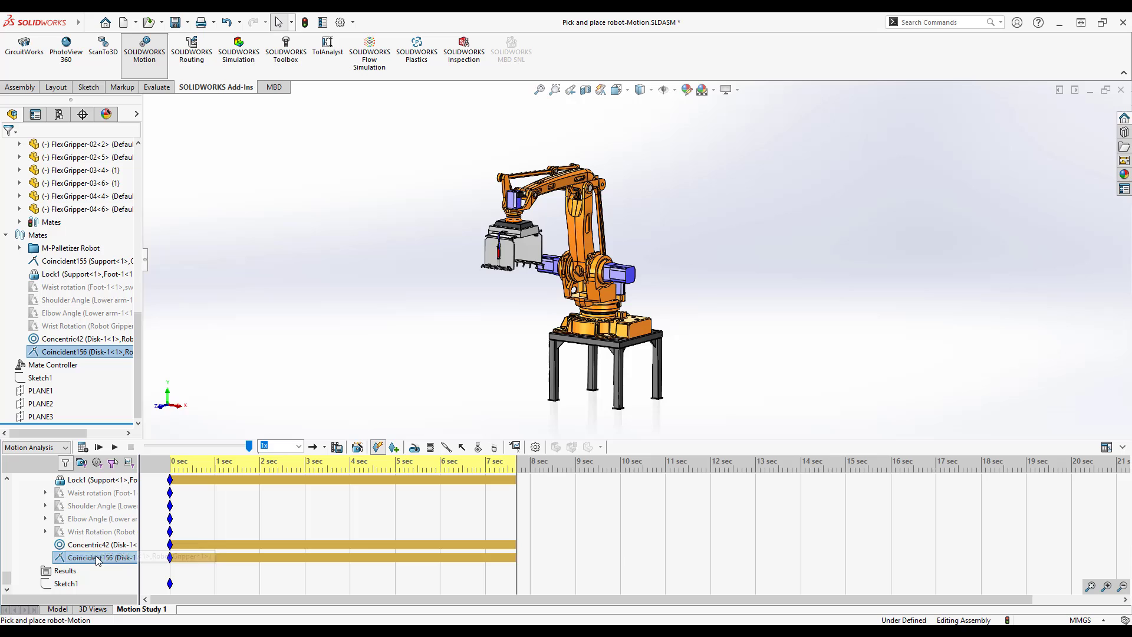
{"action": "scroll", "coordinate": [88, 544], "scroll_direction": "up", "scroll_amount": 3}
{"action": "scroll", "coordinate": [88, 545], "scroll_direction": "up", "scroll_amount": 5}
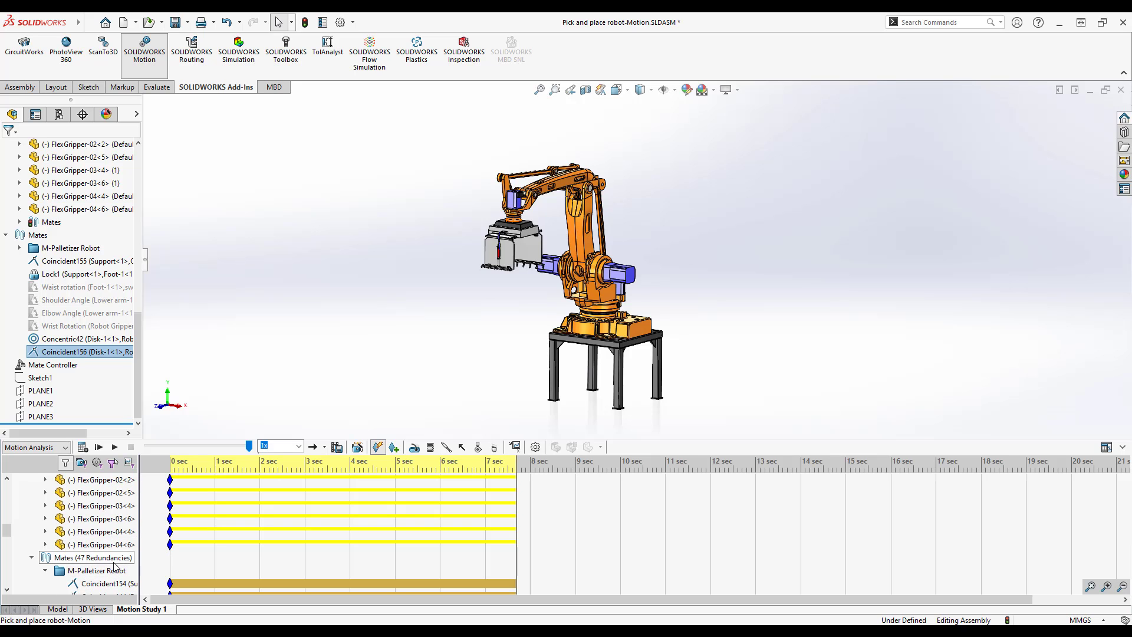
{"action": "scroll", "coordinate": [114, 566], "scroll_direction": "down", "scroll_amount": 5}
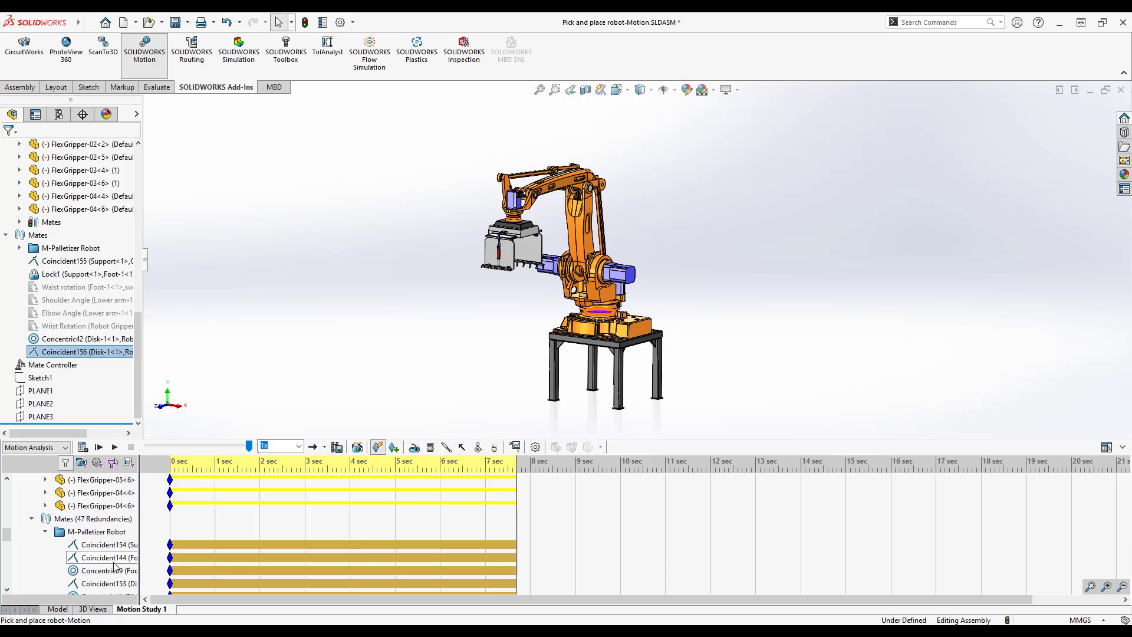
{"action": "scroll", "coordinate": [114, 566], "scroll_direction": "down", "scroll_amount": 5}
{"action": "left_click", "coordinate": [86, 544]}
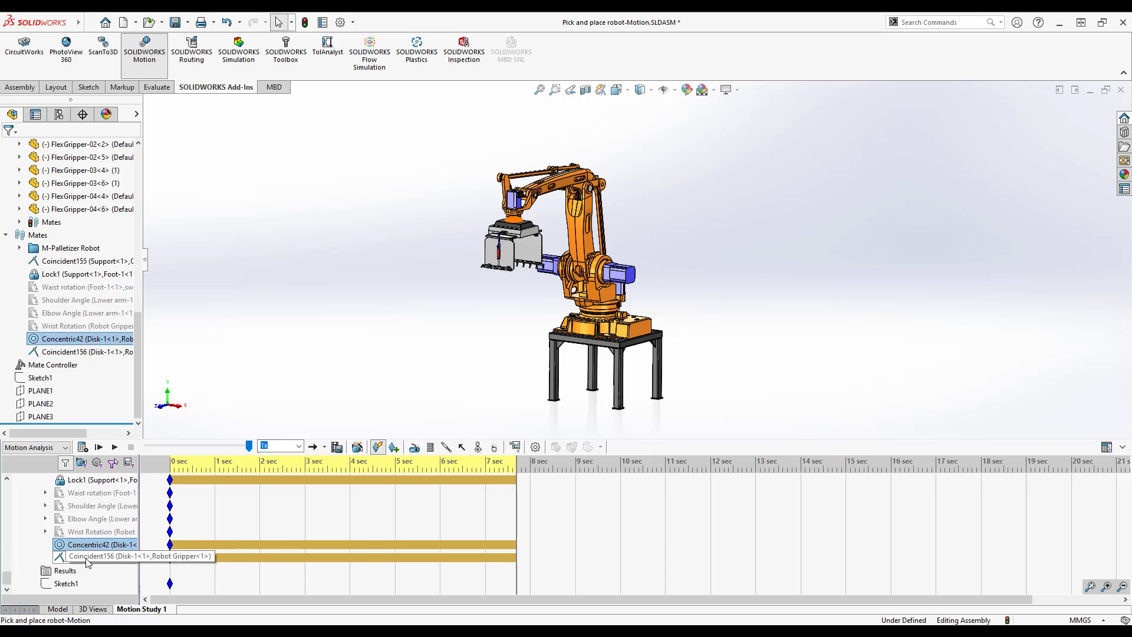
{"action": "left_click", "coordinate": [87, 558], "text": "ctrl"}
Delete Concentric42 and Coincident156 with Yes to All and choose a mechanical Hinge mate
{"action": "key", "text": "Delete"}
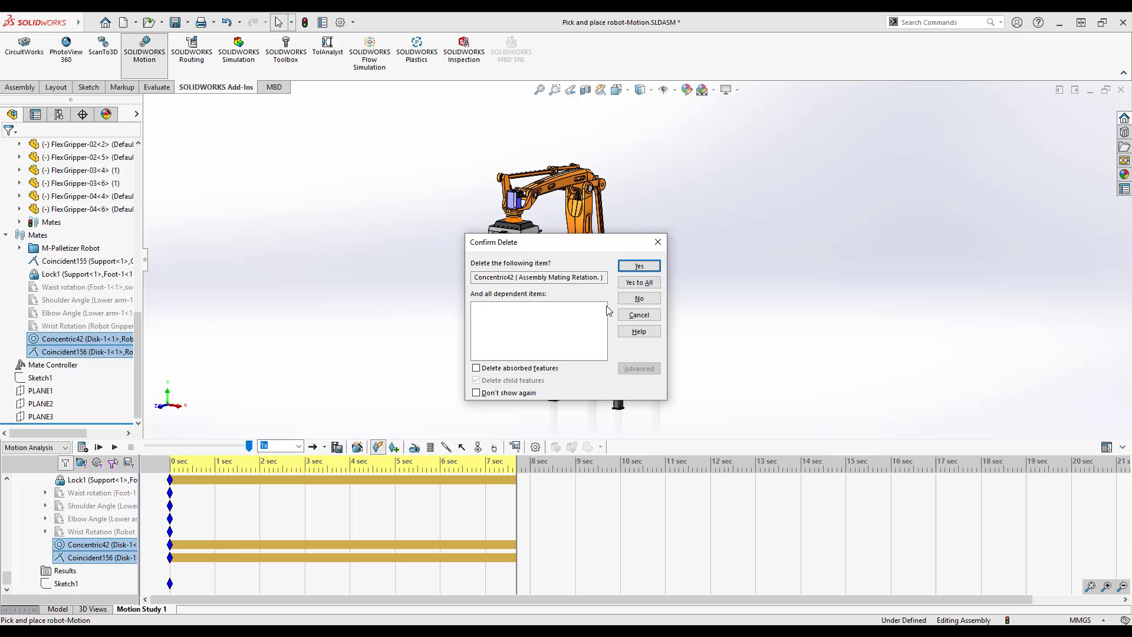
{"action": "left_click", "coordinate": [626, 282]}
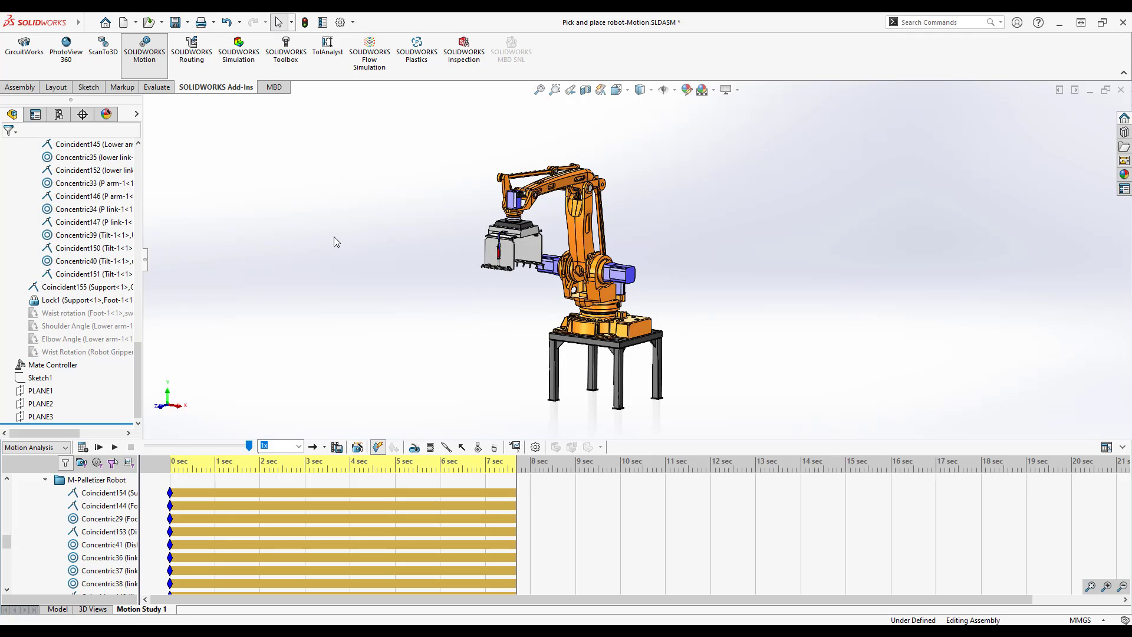
{"action": "left_click", "coordinate": [19, 87]}
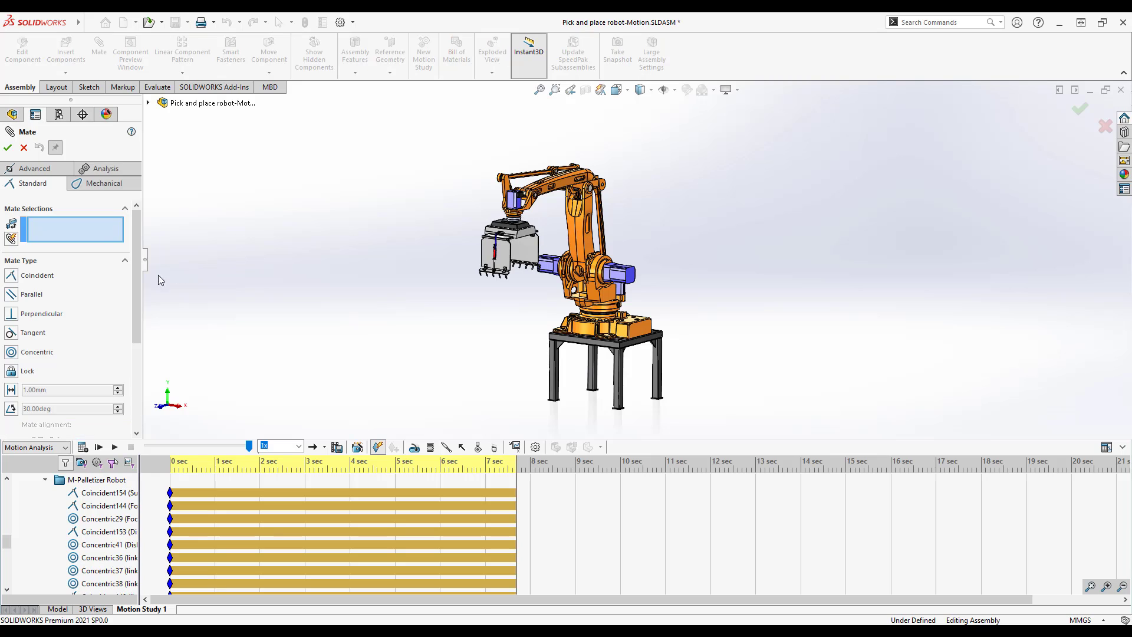
{"action": "left_click", "coordinate": [102, 186]}
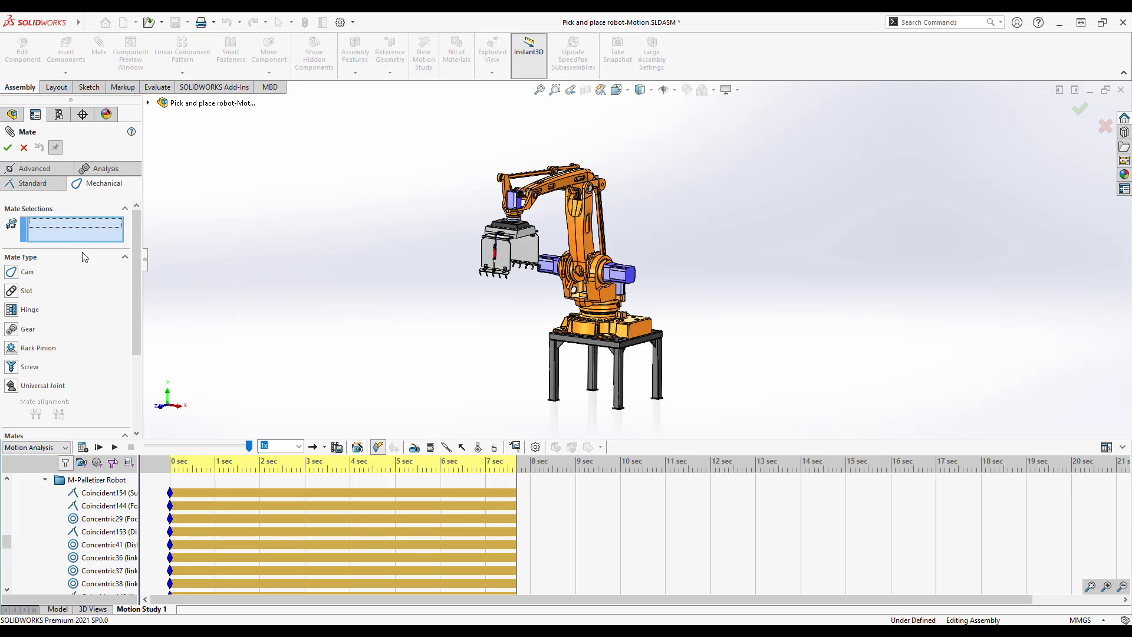
{"action": "left_click", "coordinate": [20, 312]}
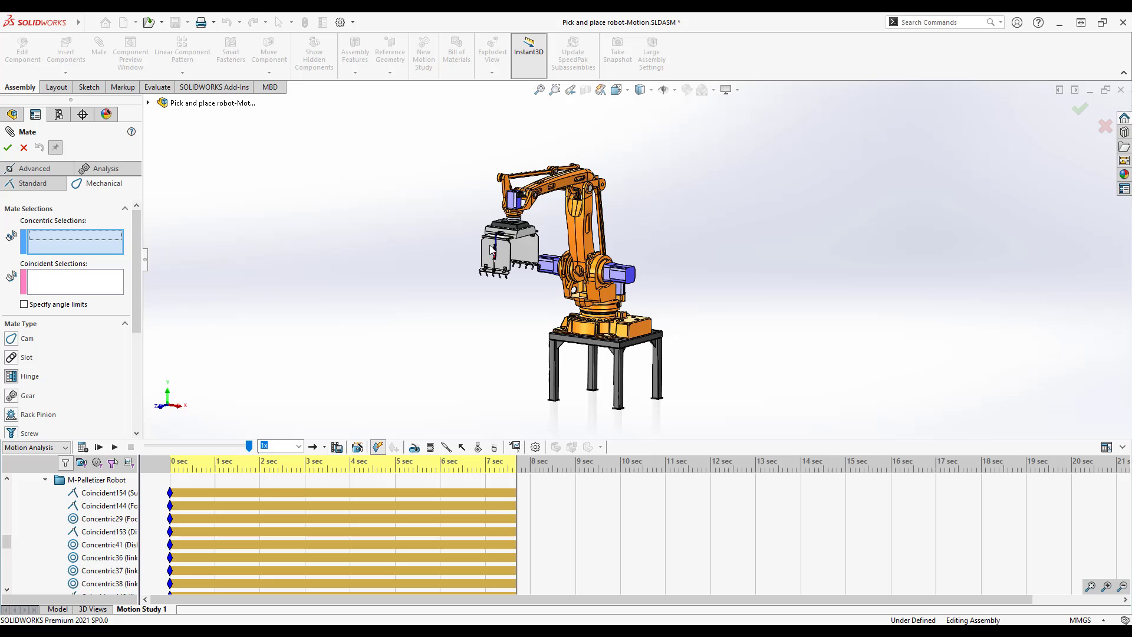
Hinge the gripper to the disk through their cylindrical and flat faces, creating Hinge1
{"action": "scroll", "coordinate": [524, 230], "scroll_direction": "down", "scroll_amount": 4}
{"action": "scroll", "coordinate": [555, 231], "scroll_direction": "down", "scroll_amount": 5}
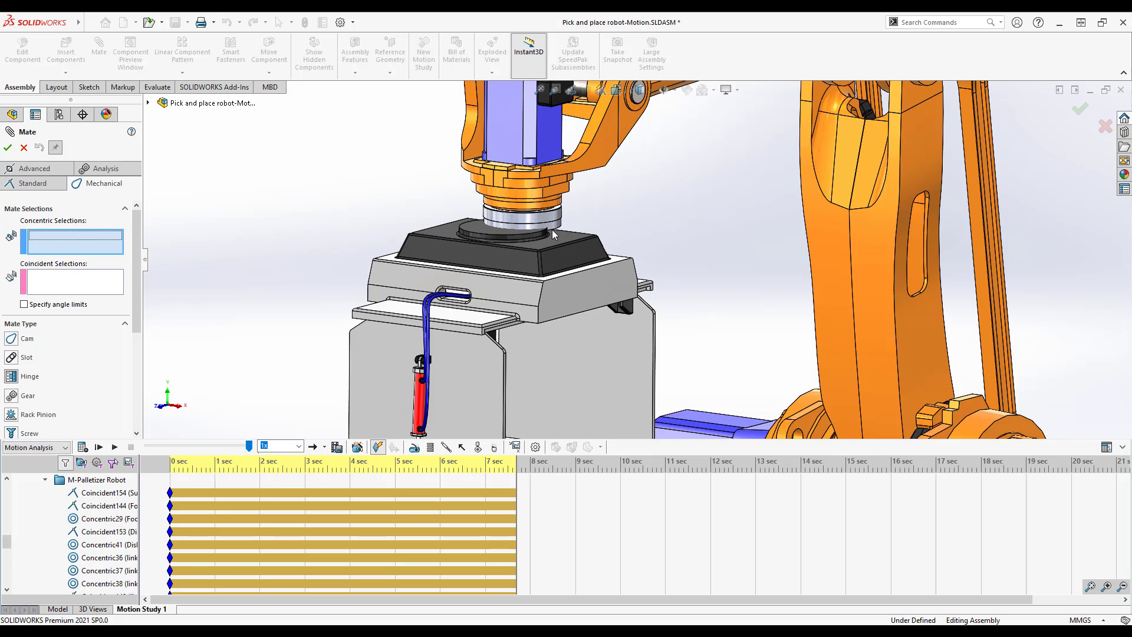
{"action": "scroll", "coordinate": [535, 248], "scroll_direction": "down", "scroll_amount": 2}
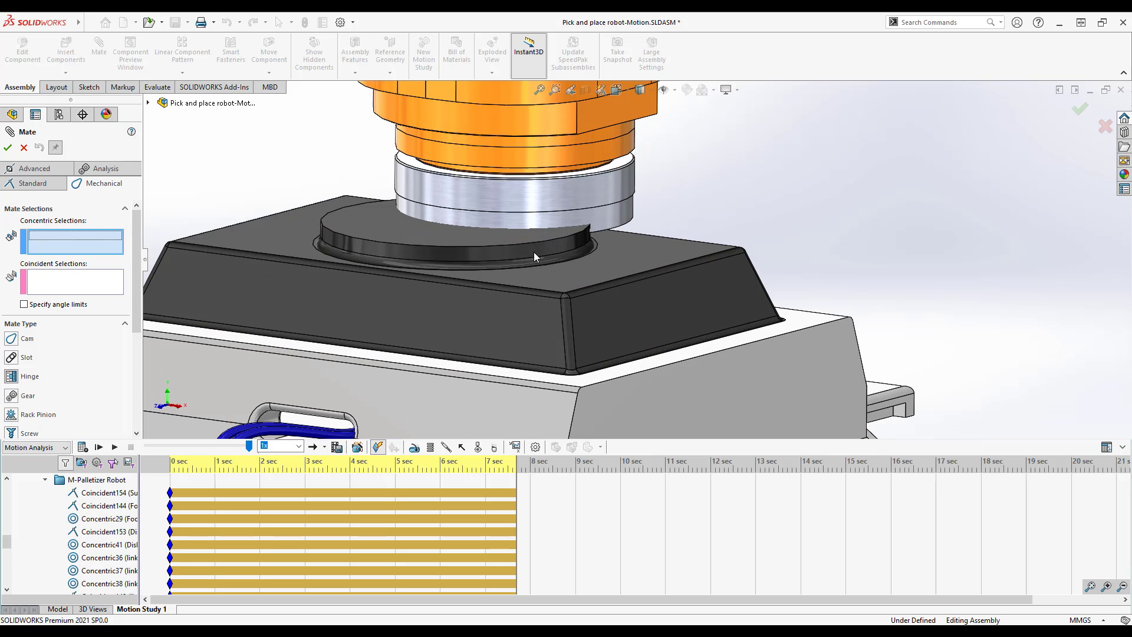
{"action": "left_click", "coordinate": [535, 252]}
{"action": "left_click", "coordinate": [593, 223]}
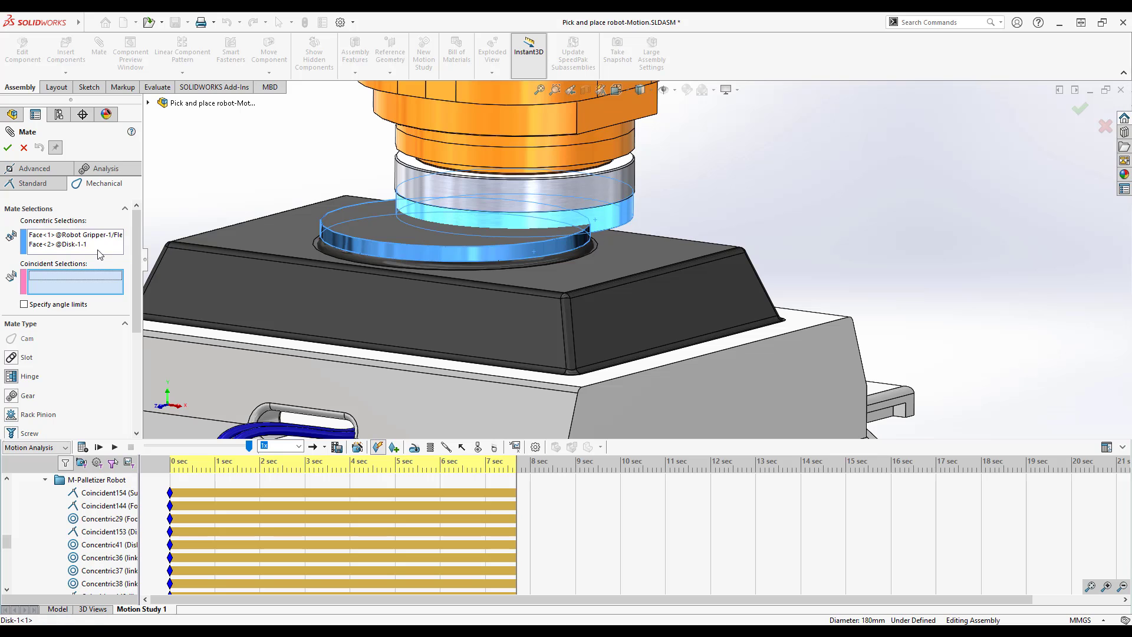
{"action": "left_click", "coordinate": [395, 236]}
{"action": "middle_click_drag", "start_coordinate": [395, 236], "coordinate": [379, 202]}
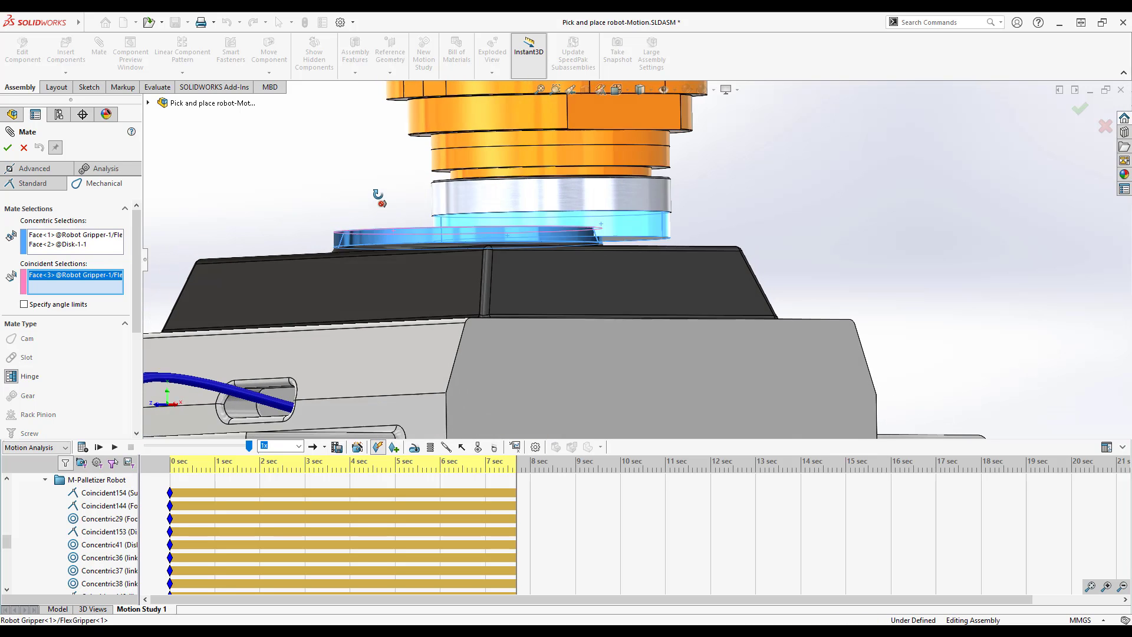
{"action": "scroll", "coordinate": [609, 263], "scroll_direction": "down", "scroll_amount": 3}
{"action": "left_click", "coordinate": [615, 254]}
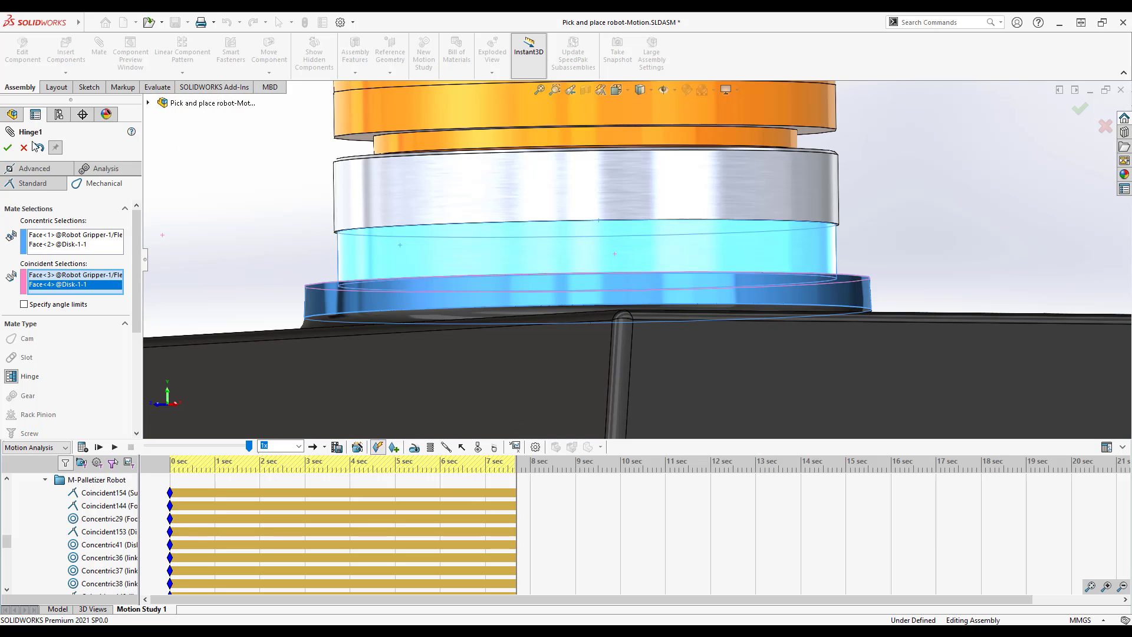
{"action": "left_click", "coordinate": [8, 148]}
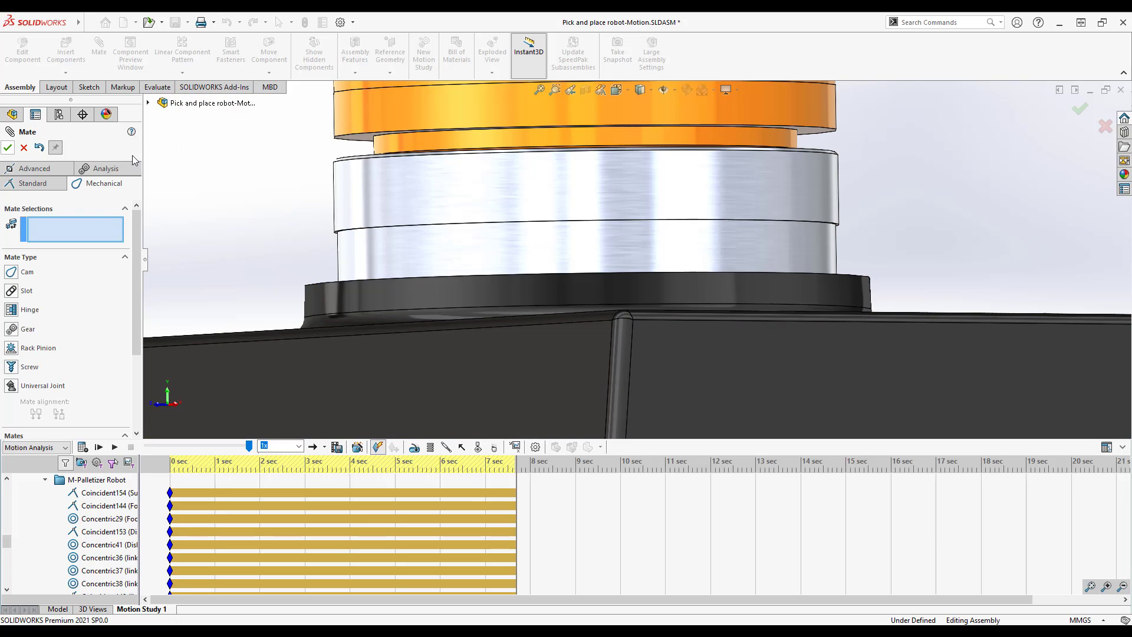
{"action": "left_click", "coordinate": [8, 147]}
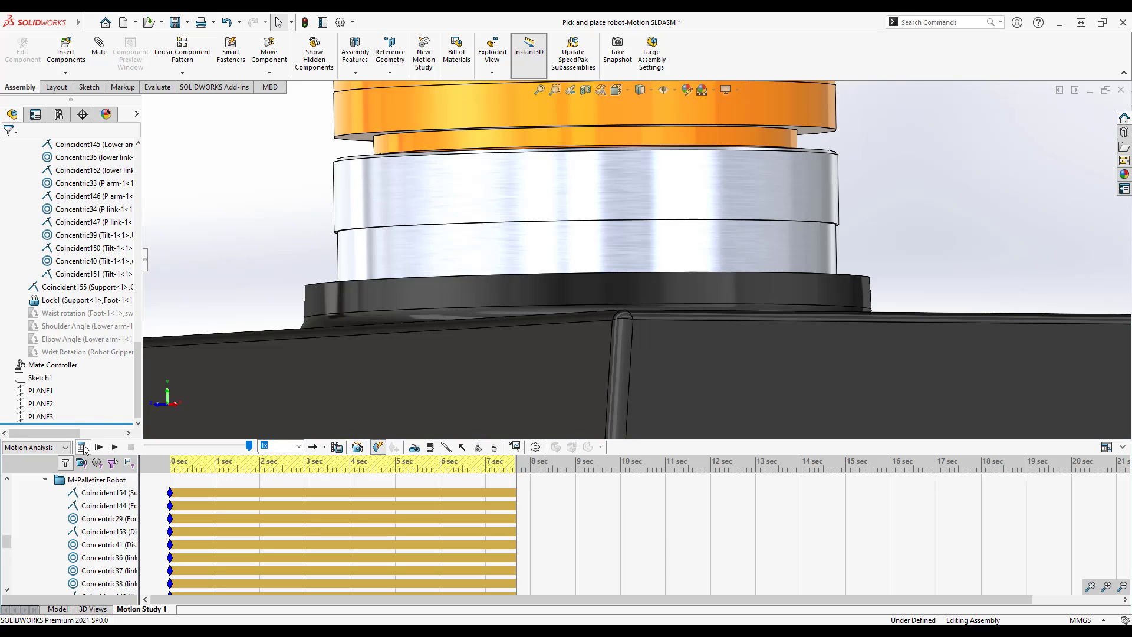
Recalculate the motion study and confirm the Mates folder shows 45 redundancies
{"action": "left_click", "coordinate": [83, 447]}
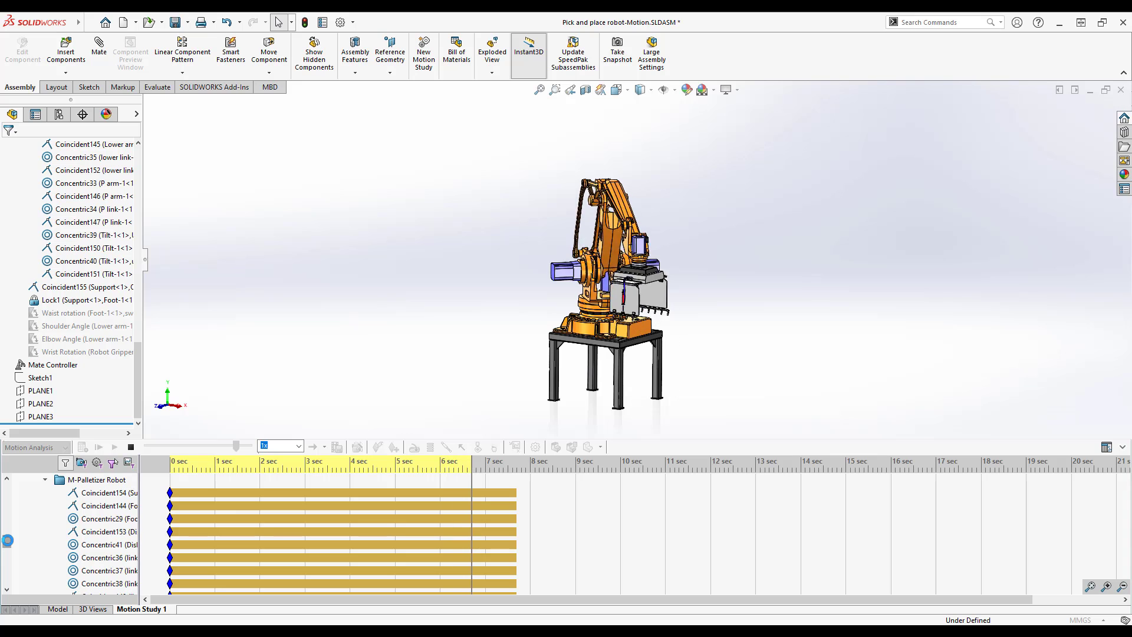
{"action": "mouse_move", "coordinate": [7, 541]}
{"action": "left_mouse_down"}
{"action": "mouse_move", "coordinate": [9, 558]}
{"action": "mouse_move", "coordinate": [8, 527]}
{"action": "mouse_move", "coordinate": [8, 538]}
{"action": "left_mouse_up"}
{"action": "left_click", "coordinate": [110, 498]}
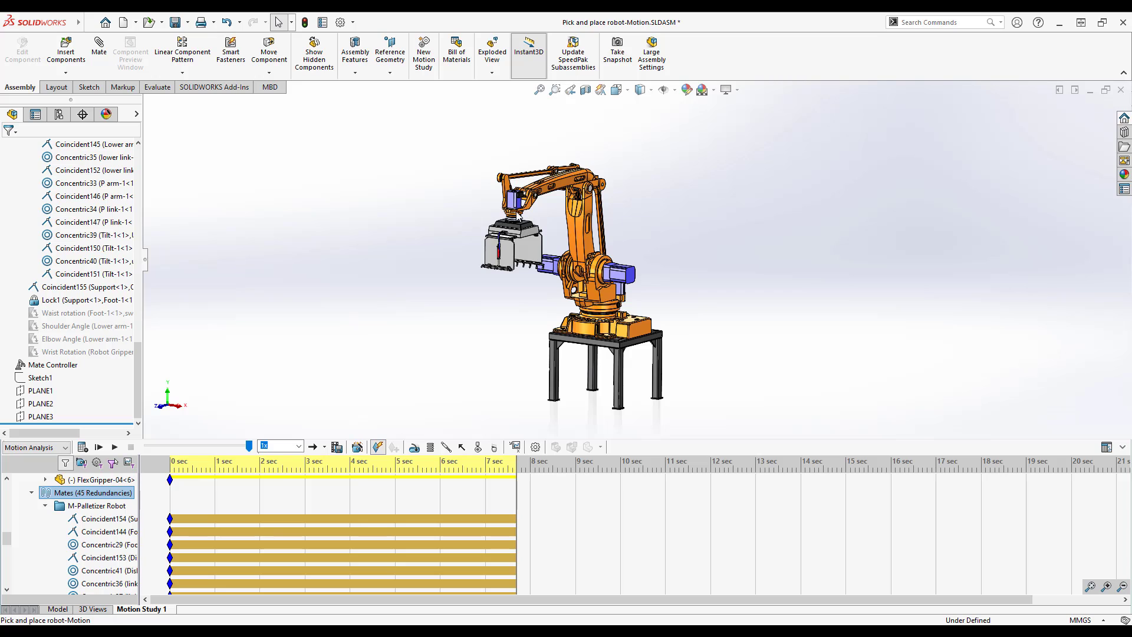
{"action": "left_click", "coordinate": [465, 212]}
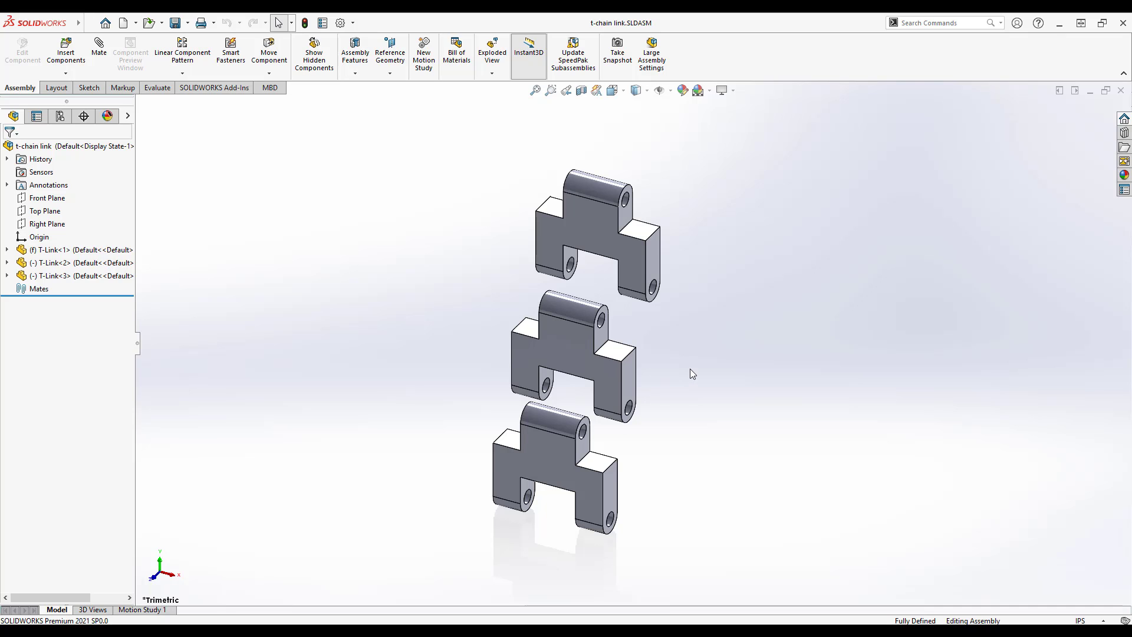
Make the pin holes of T-Link<2> and T-Link<1> concentric
{"action": "mouse_move", "coordinate": [621, 312]}
{"action": "middle_mouse_down"}
{"action": "mouse_move", "coordinate": [631, 327]}
{"action": "mouse_move", "coordinate": [626, 316]}
{"action": "mouse_move", "coordinate": [611, 324]}
{"action": "middle_mouse_up"}
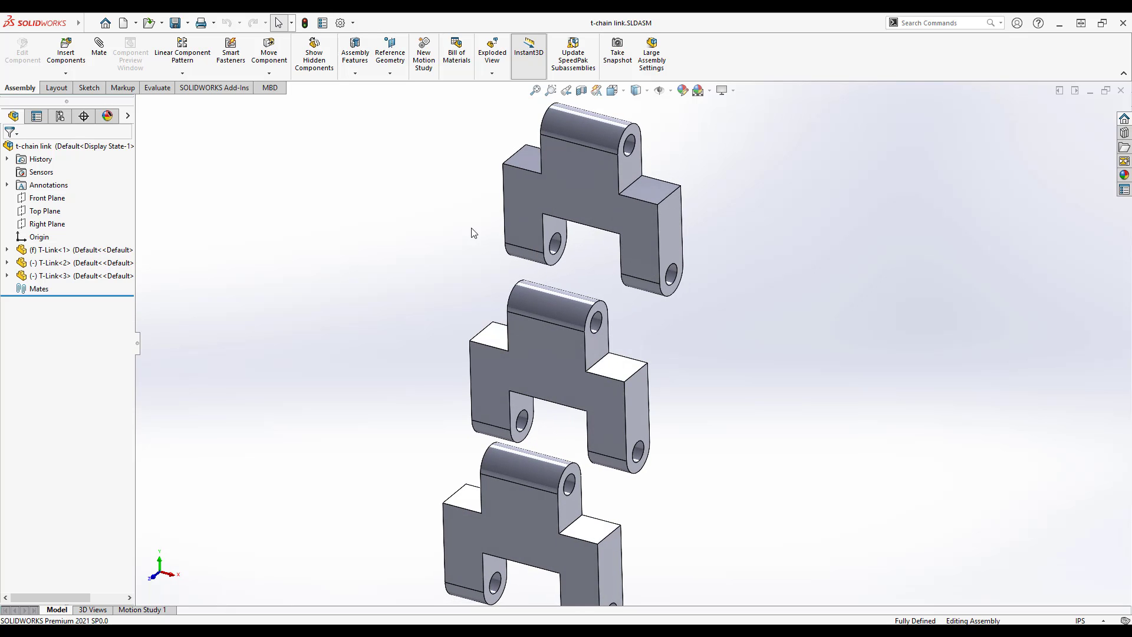
{"action": "left_click", "coordinate": [595, 327]}
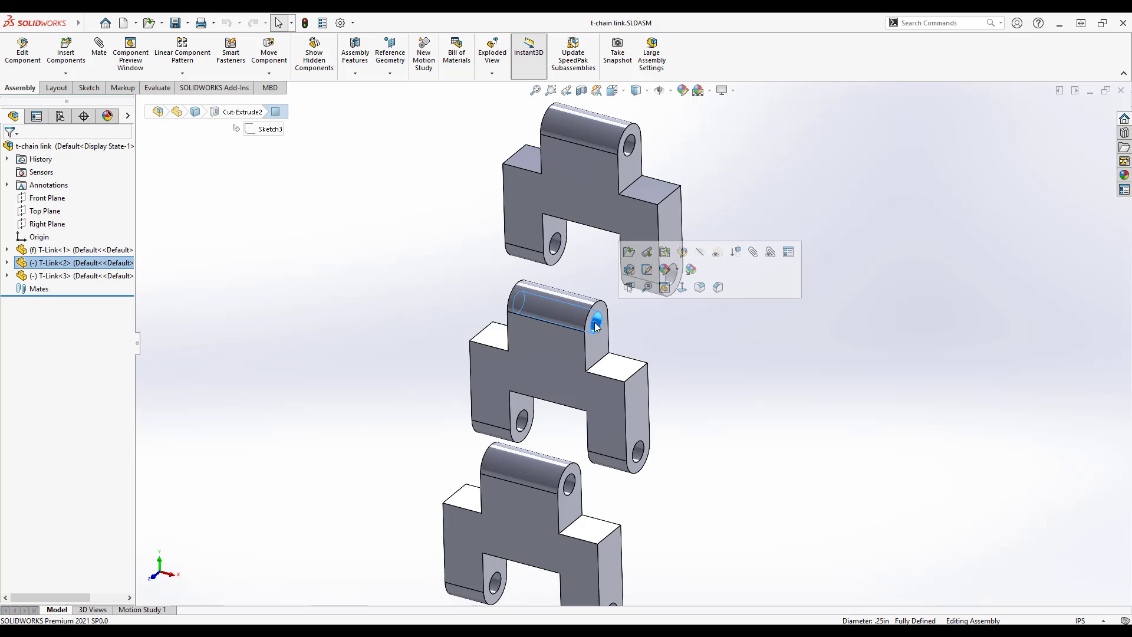
{"action": "scroll", "coordinate": [667, 310], "scroll_direction": "down", "scroll_amount": 3}
{"action": "left_click", "coordinate": [672, 268], "text": "ctrl"}
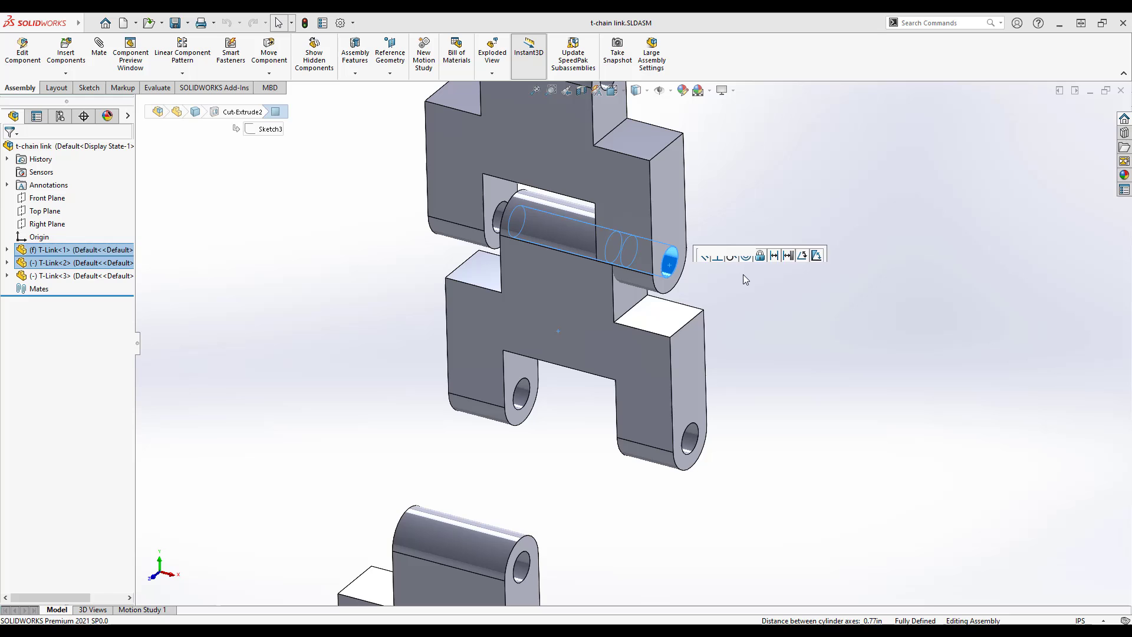
{"action": "left_click", "coordinate": [764, 311]}
{"action": "middle_click_drag", "start_coordinate": [638, 257], "coordinate": [621, 242]}
{"action": "scroll", "coordinate": [506, 257], "scroll_direction": "down", "scroll_amount": 3}
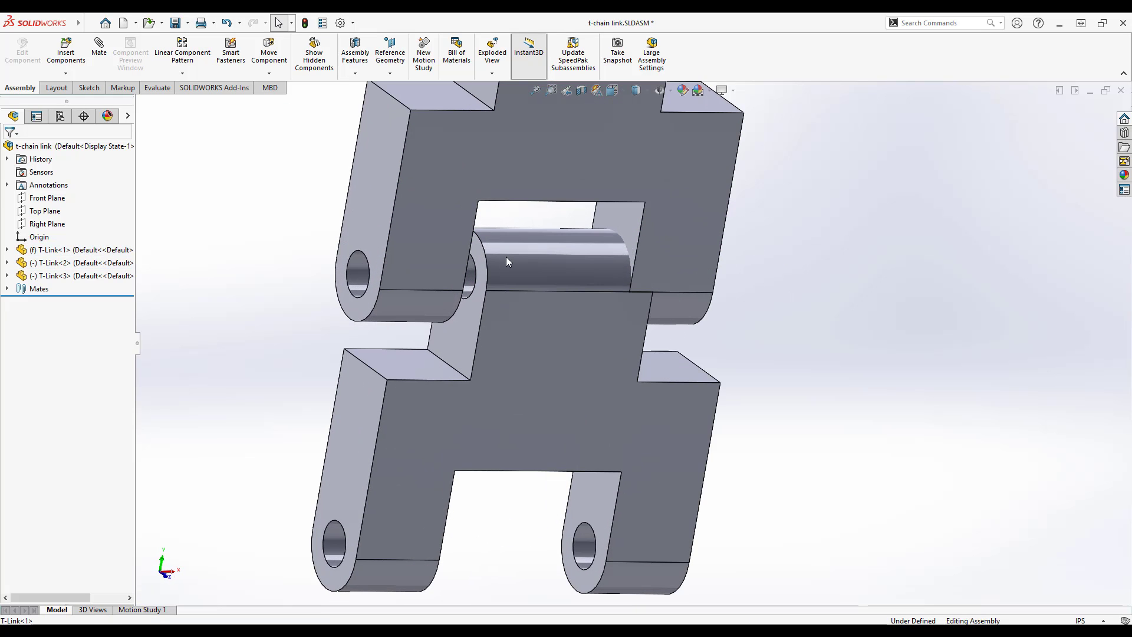
{"action": "left_click", "coordinate": [472, 272]}
{"action": "left_click", "coordinate": [362, 270]}
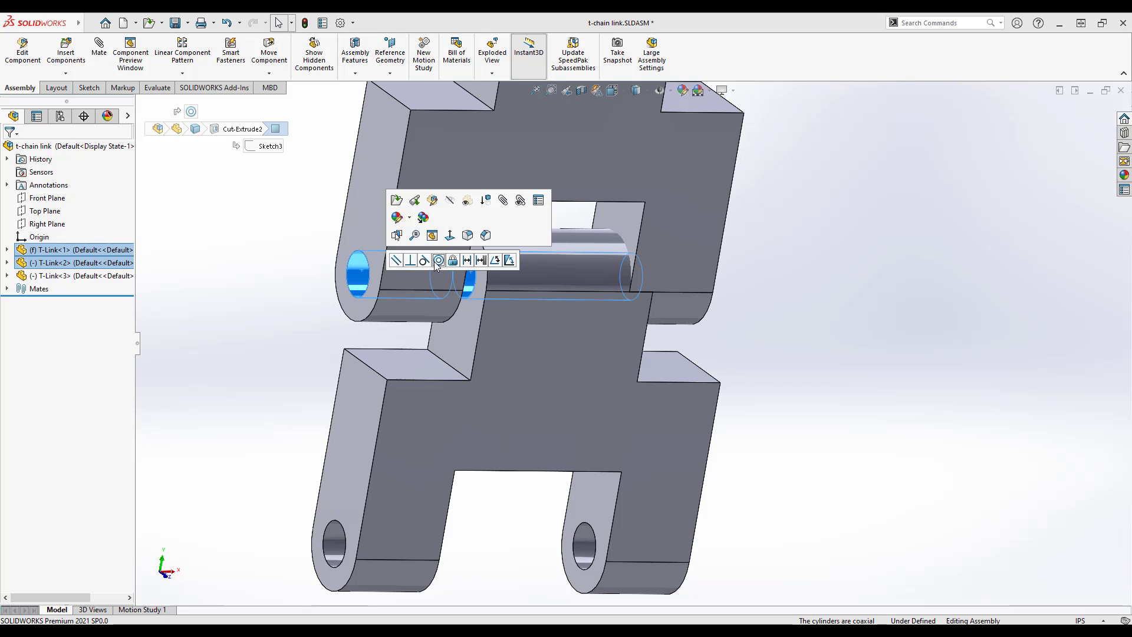
{"action": "left_click", "coordinate": [437, 261]}
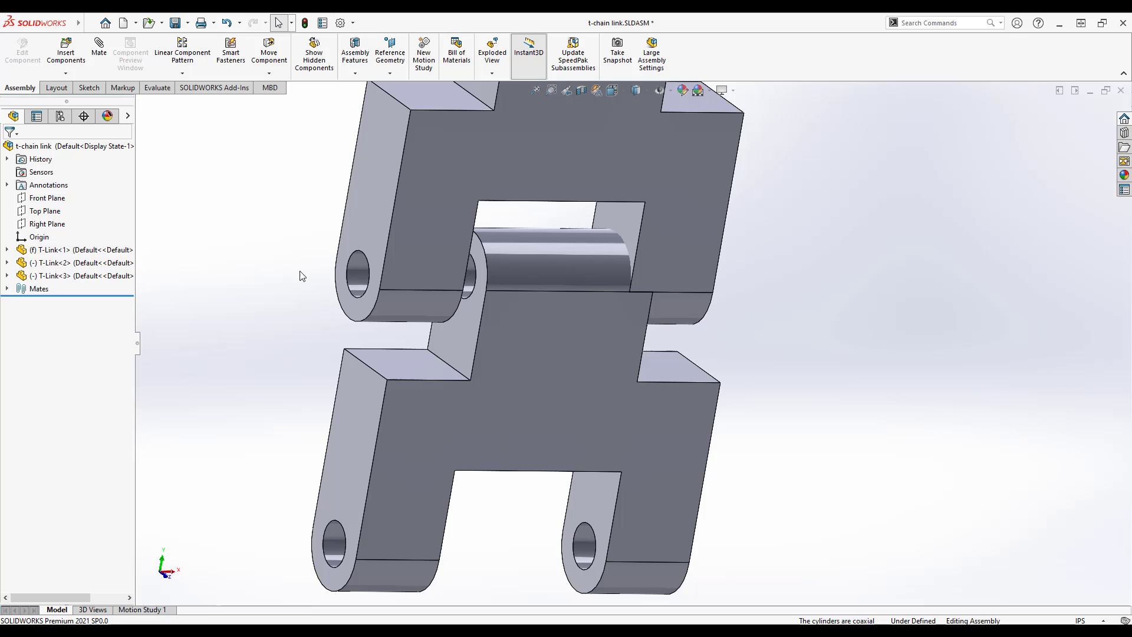
Make T-Link<2>'s side face coincident with T-Link<1>'s inner lug face
{"action": "left_click", "coordinate": [469, 328]}
{"action": "middle_click_drag", "start_coordinate": [468, 330], "coordinate": [449, 221]}
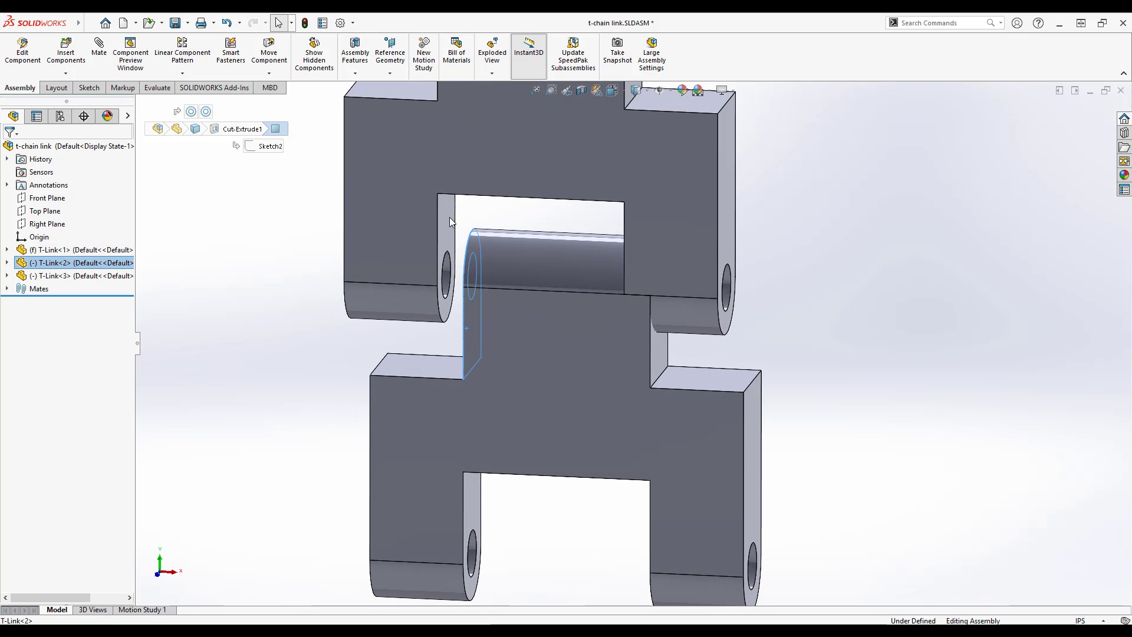
{"action": "left_click", "coordinate": [449, 219], "text": "ctrl"}
{"action": "left_click", "coordinate": [487, 207]}
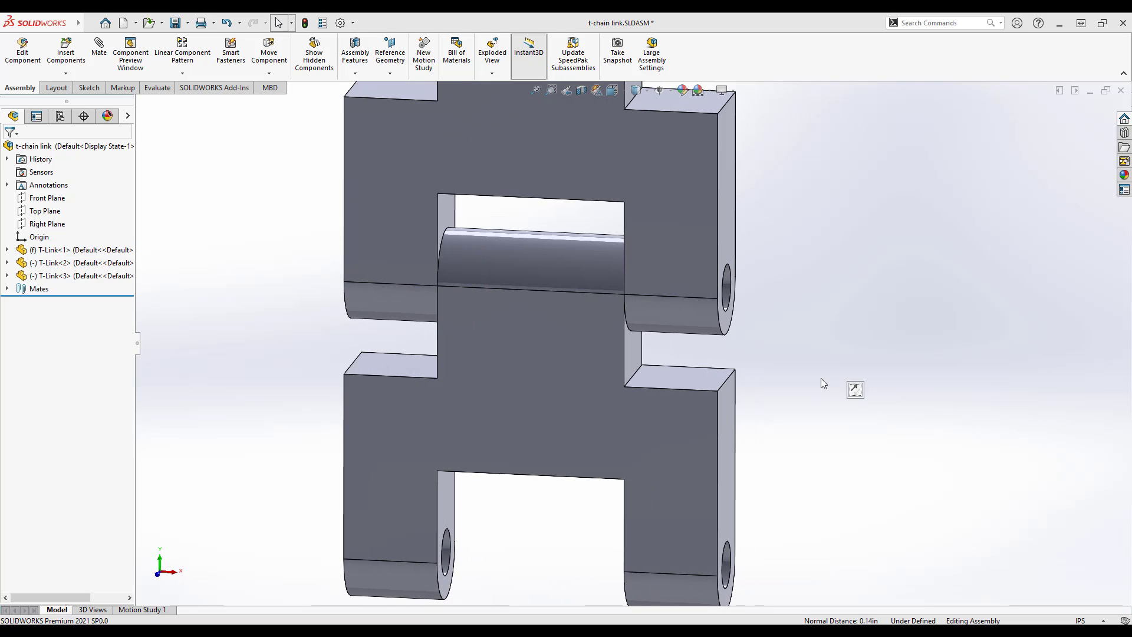
{"action": "left_click", "coordinate": [783, 384]}
Make the pin holes of T-Link<3> and T-Link<2> concentric
{"action": "scroll", "coordinate": [783, 385], "scroll_direction": "down", "scroll_amount": 3}
{"action": "middle_click_drag", "start_coordinate": [783, 384], "coordinate": [746, 496]}
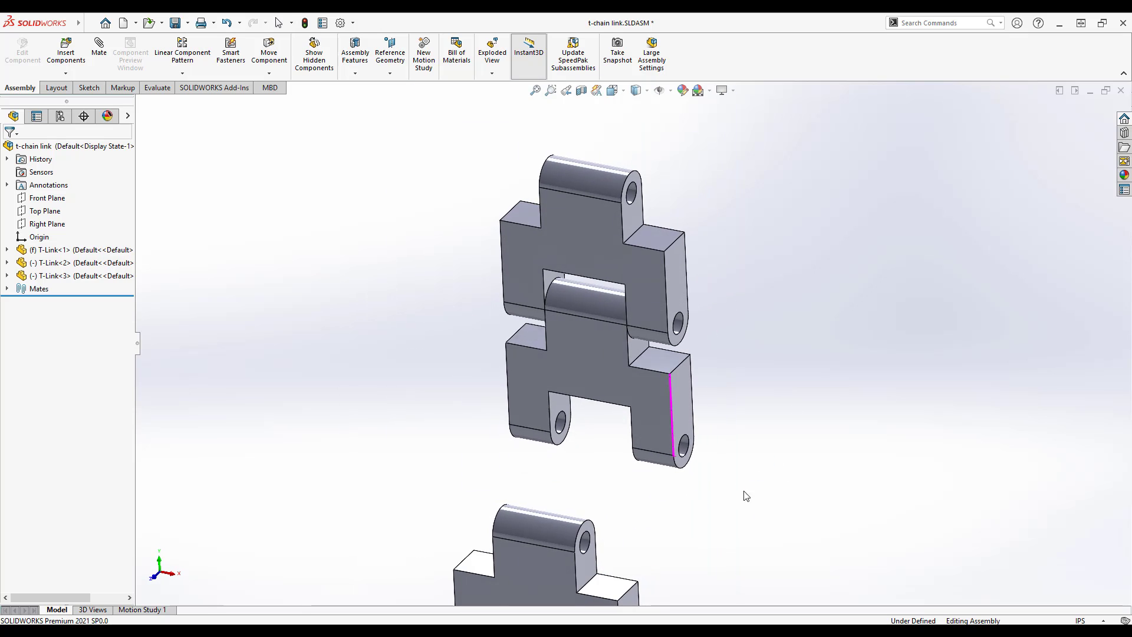
{"action": "left_click", "coordinate": [683, 447]}
{"action": "scroll", "coordinate": [590, 571], "scroll_direction": "up", "scroll_amount": 3}
{"action": "left_click", "coordinate": [583, 518], "text": "ctrl"}
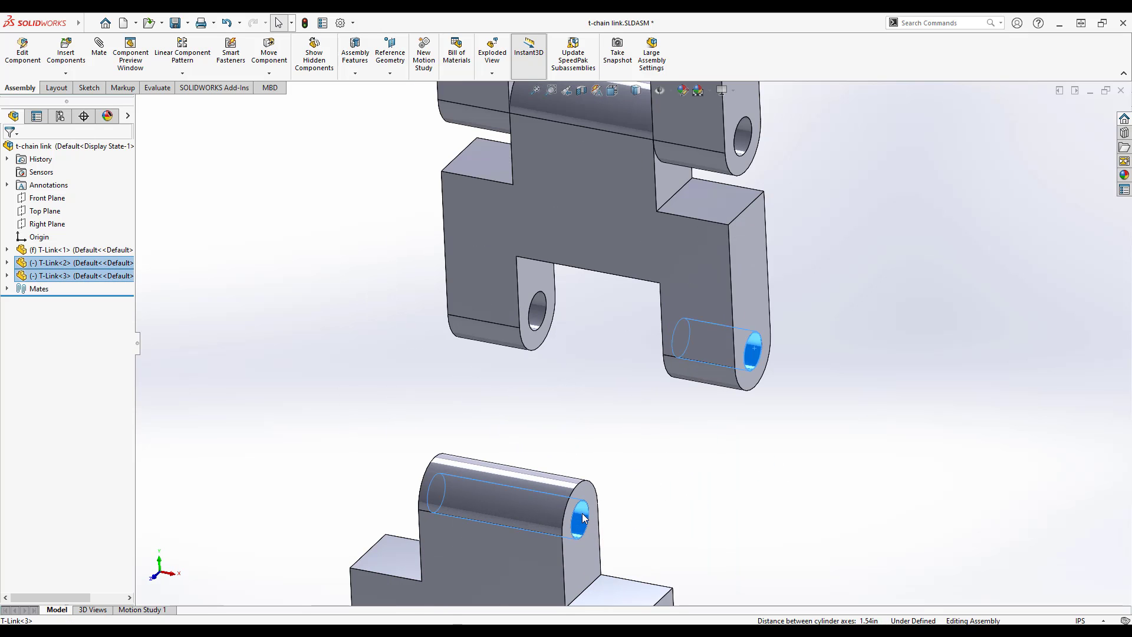
{"action": "left_click", "coordinate": [659, 503]}
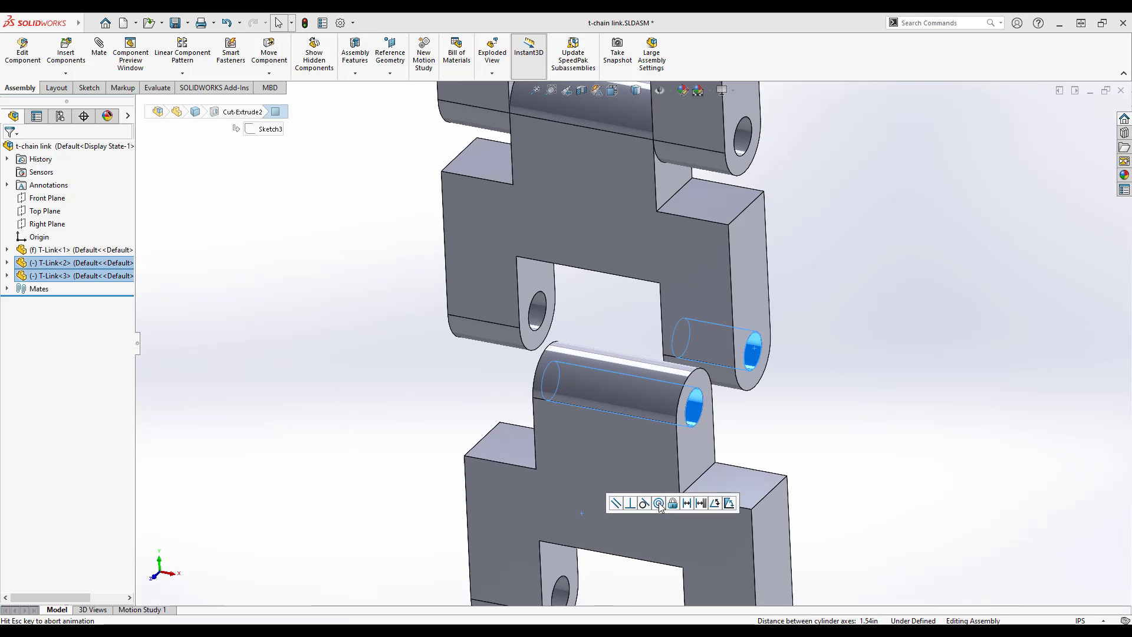
{"action": "left_click", "coordinate": [559, 332]}
{"action": "left_click_drag", "start_coordinate": [545, 333], "coordinate": [606, 316]}
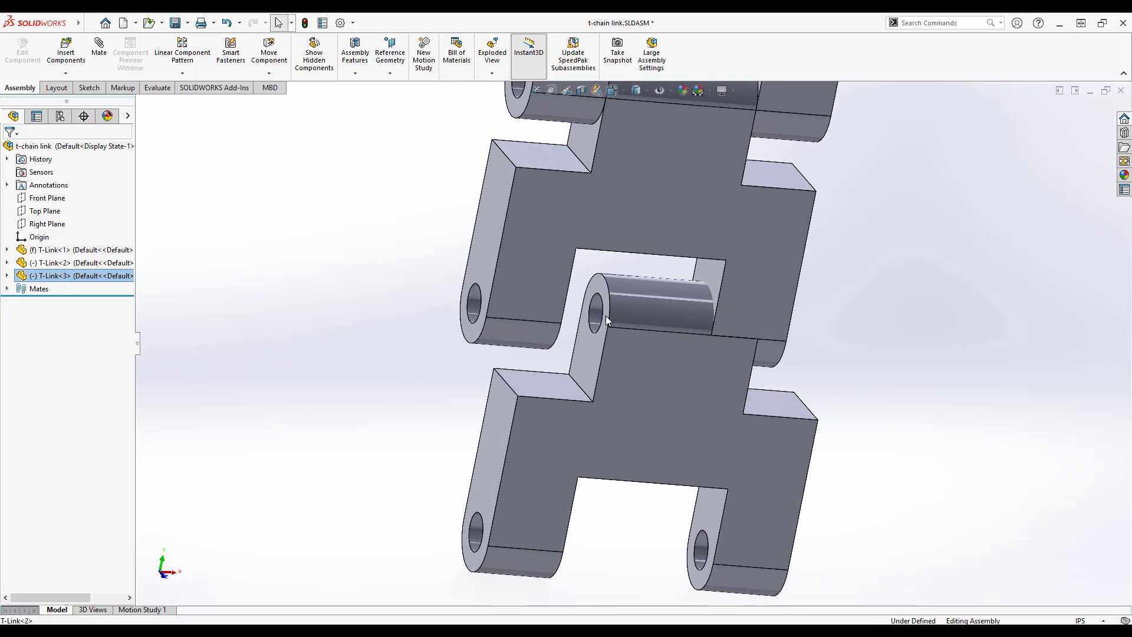
{"action": "left_click", "coordinate": [606, 316]}
{"action": "left_click", "coordinate": [475, 304], "text": "ctrl"}
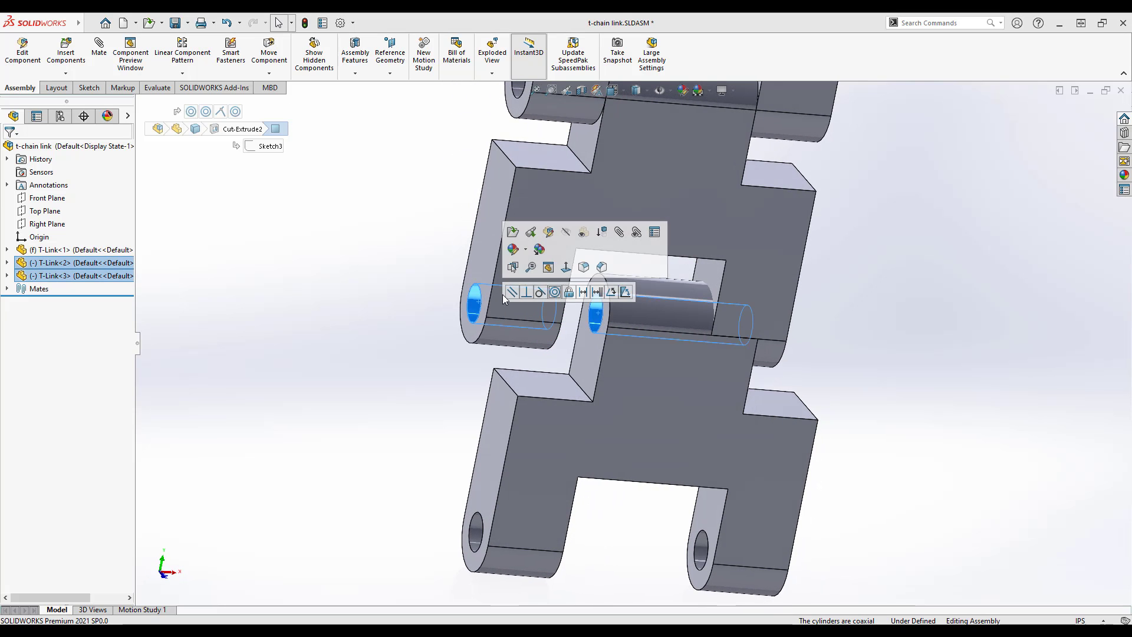
{"action": "left_click", "coordinate": [555, 292]}
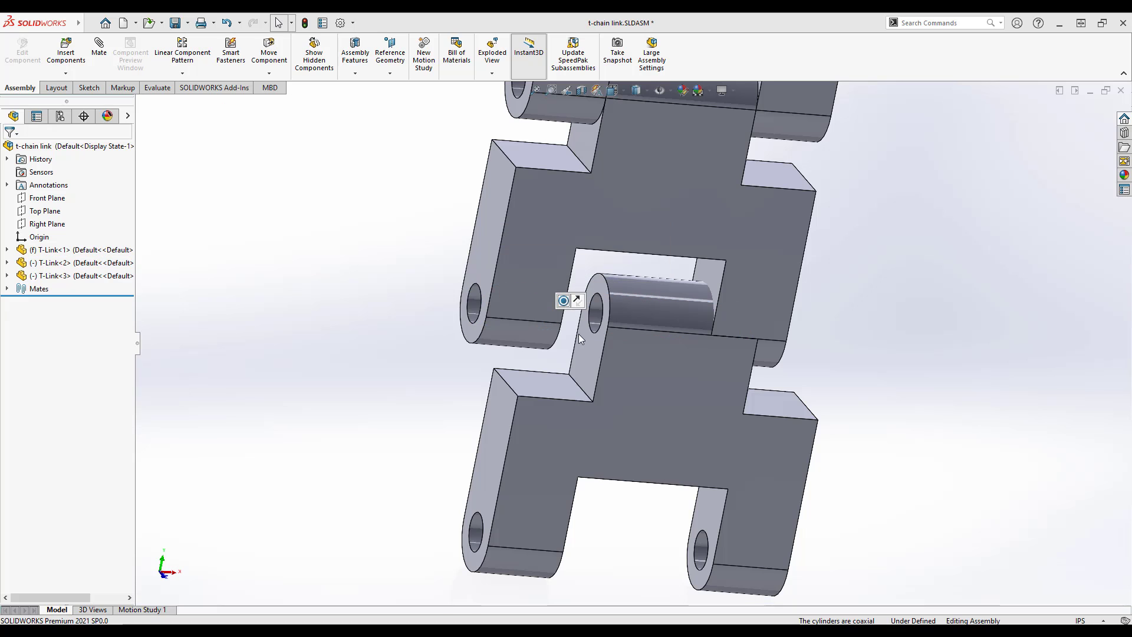
Make T-Link<3>'s lug face coincident with T-Link<2>'s inner lug face
{"action": "left_click", "coordinate": [582, 370]}
{"action": "left_click_drag", "start_coordinate": [583, 370], "coordinate": [528, 292]}
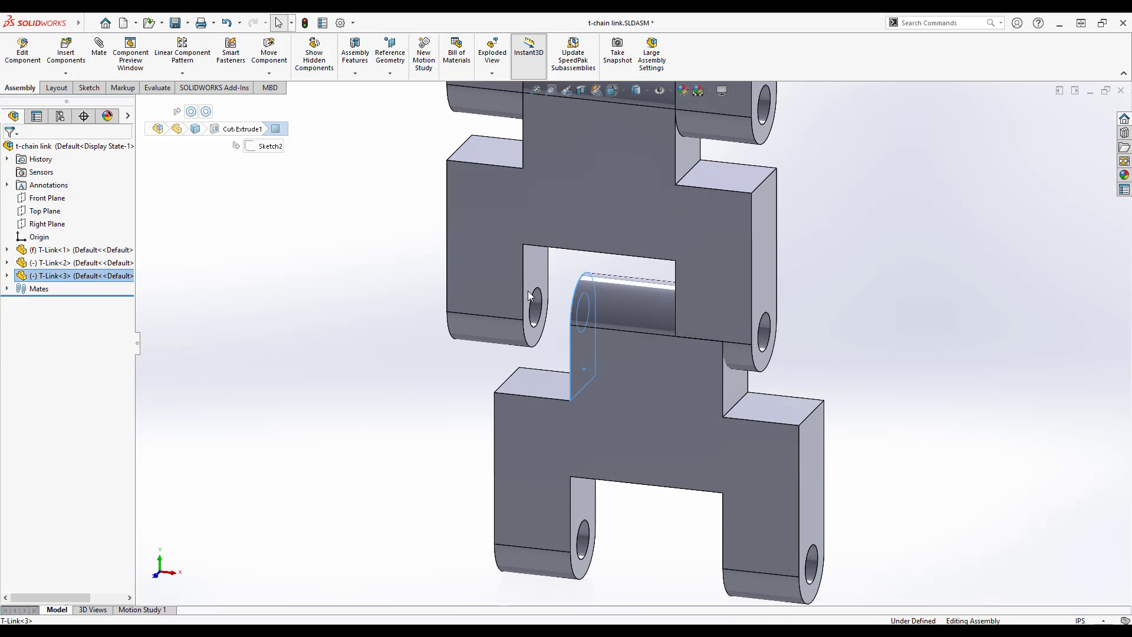
{"action": "left_click", "coordinate": [532, 263], "text": "ctrl"}
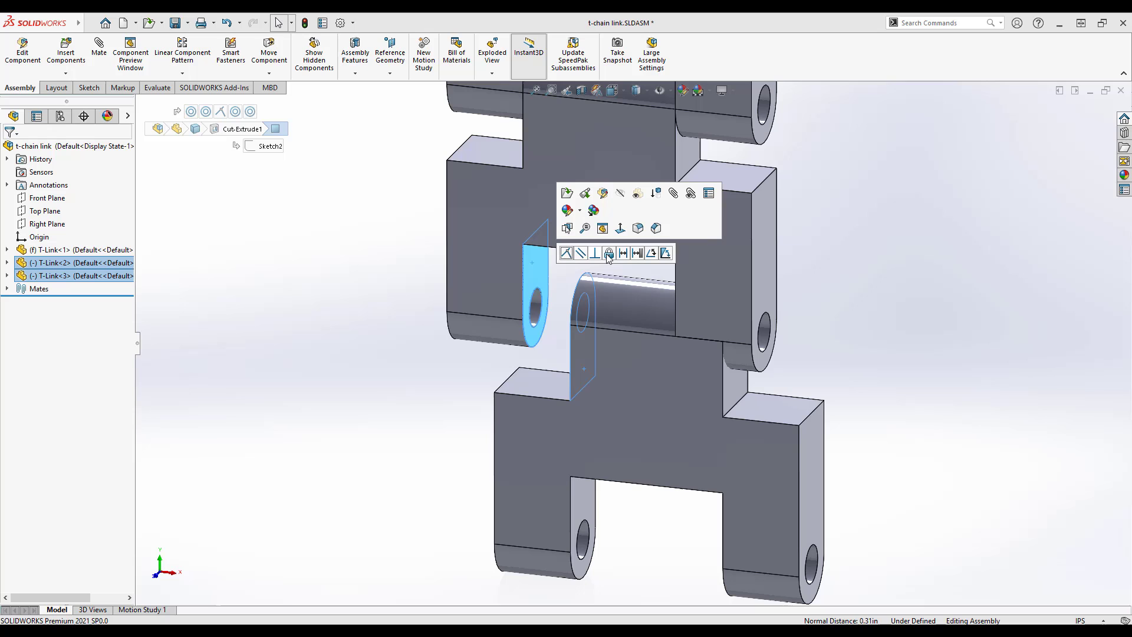
{"action": "left_click", "coordinate": [566, 253]}
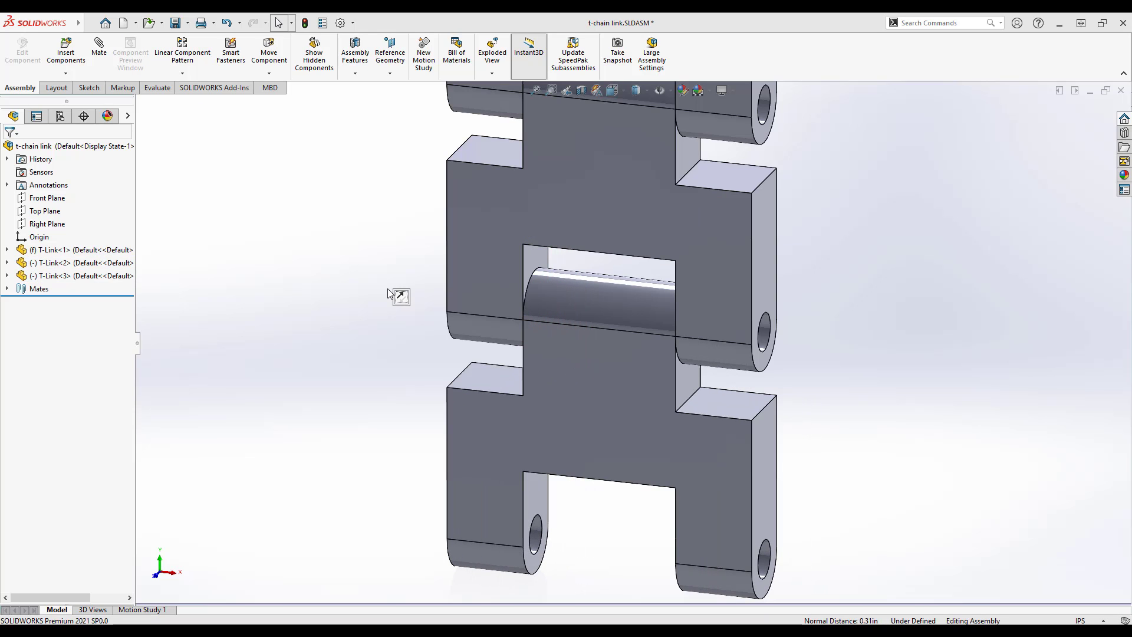
{"action": "scroll", "coordinate": [376, 309], "scroll_direction": "up", "scroll_amount": 3}
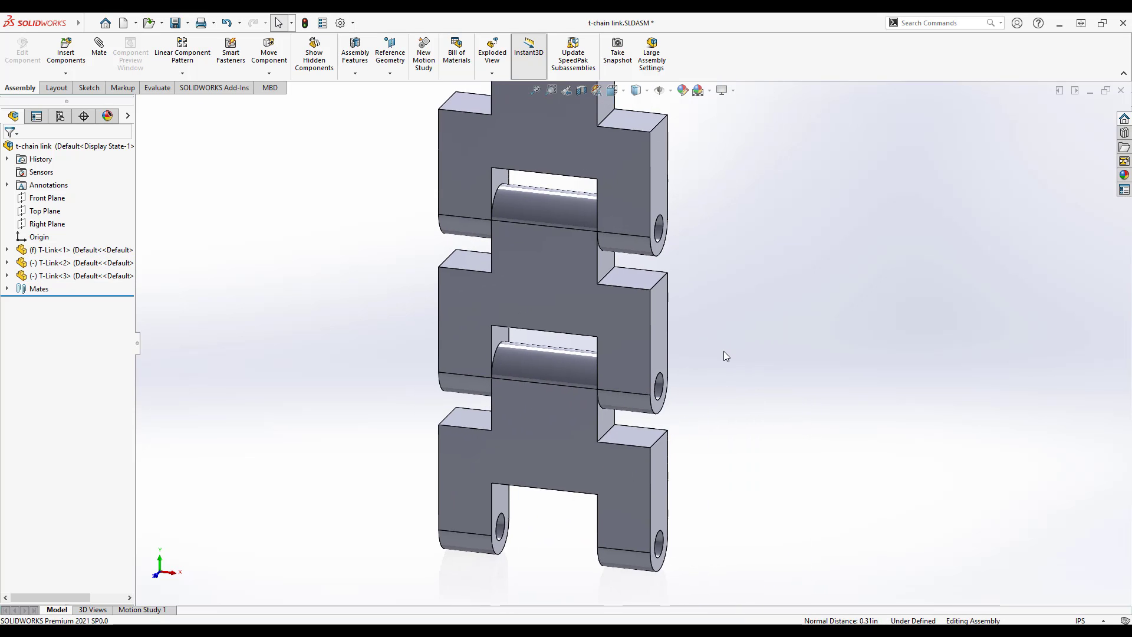
{"action": "scroll", "coordinate": [724, 352], "scroll_direction": "up", "scroll_amount": 2}
{"action": "scroll", "coordinate": [324, 351], "scroll_direction": "up", "scroll_amount": 1}
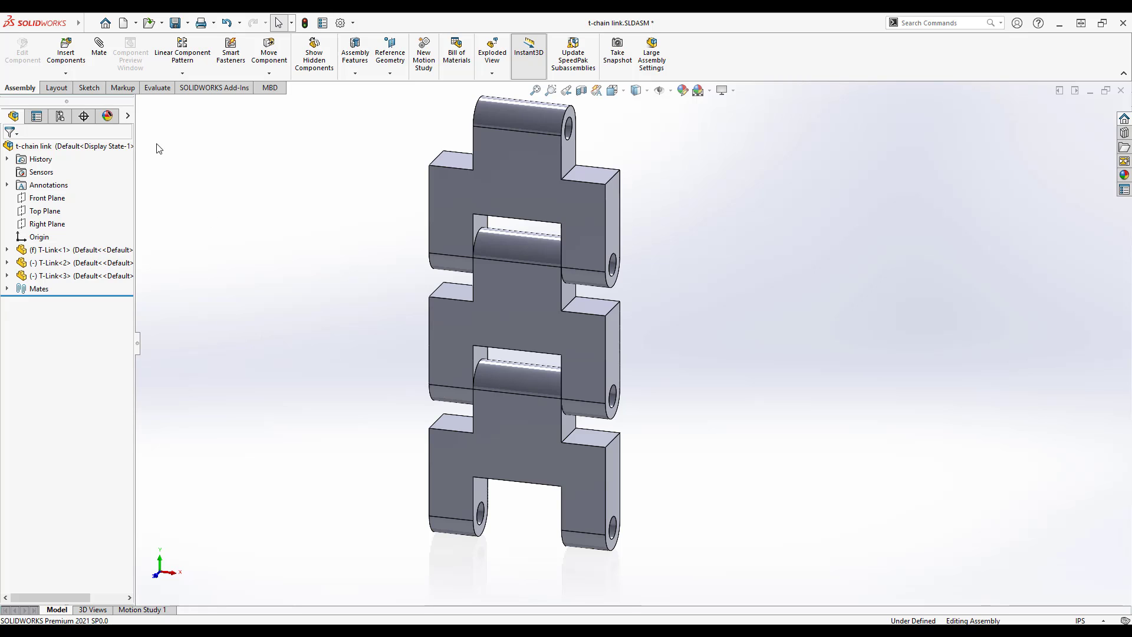
Open Motion Study 1 and set its type to Motion Analysis
{"action": "left_click", "coordinate": [144, 610]}
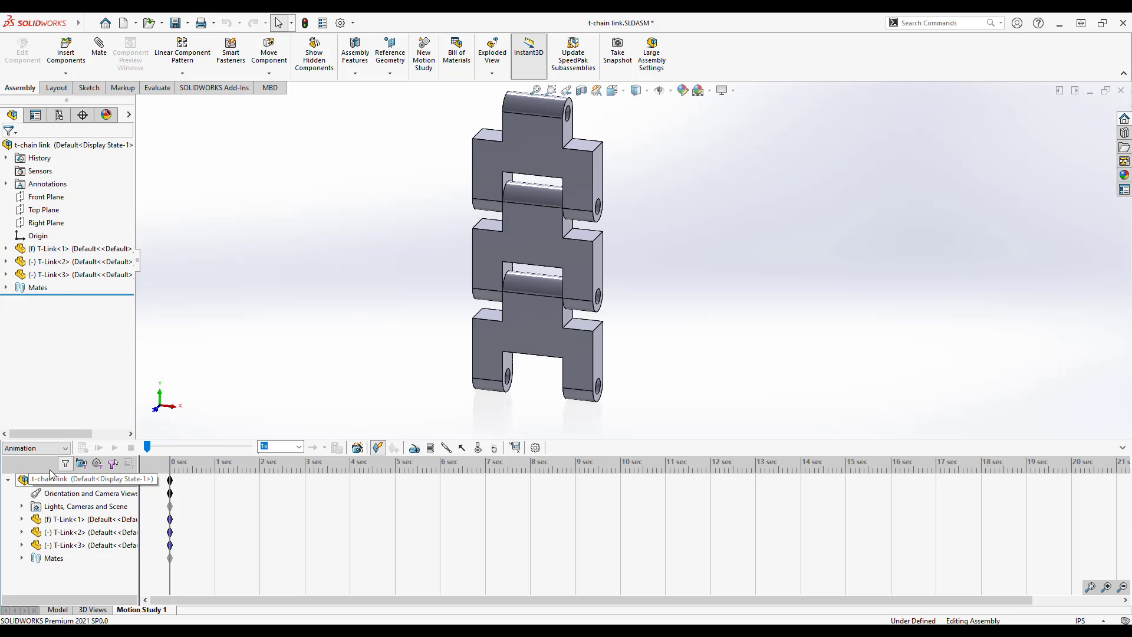
{"action": "left_click", "coordinate": [47, 448]}
{"action": "left_click", "coordinate": [46, 484]}
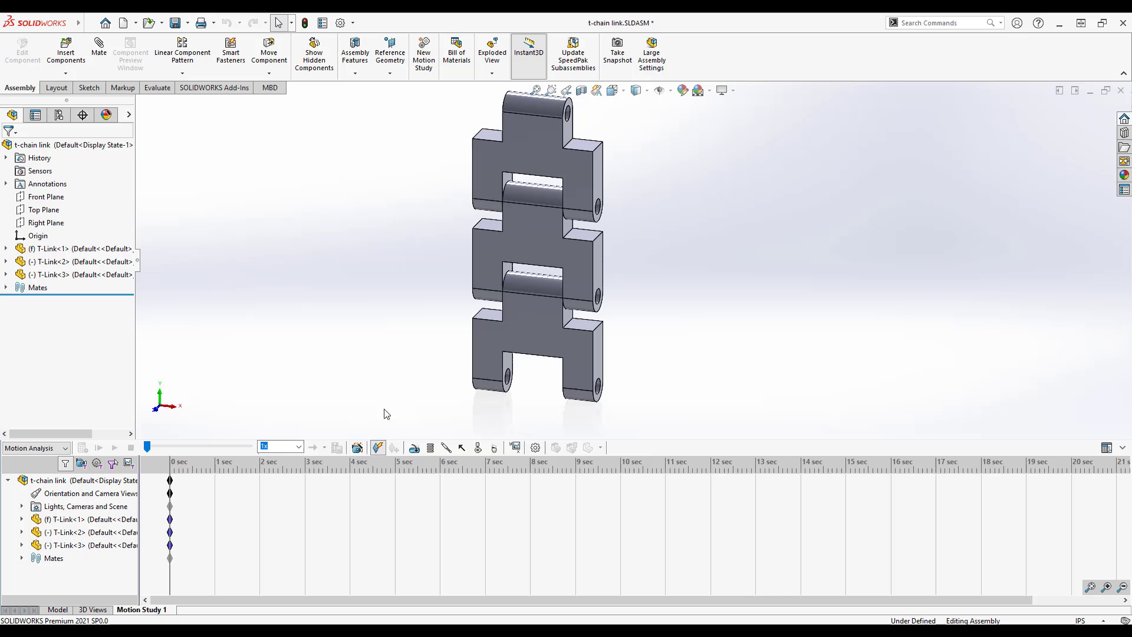
Apply a constant 10 lbf downward force to the bottom link's face
{"action": "left_click", "coordinate": [462, 447]}
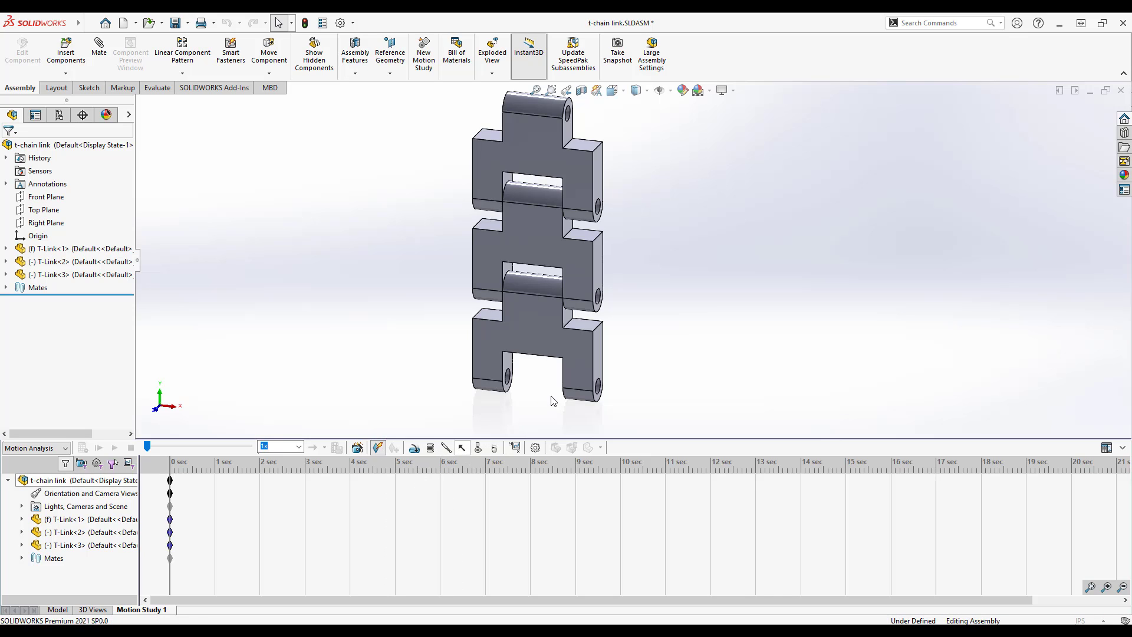
{"action": "middle_click_drag", "start_coordinate": [552, 396], "coordinate": [527, 348]}
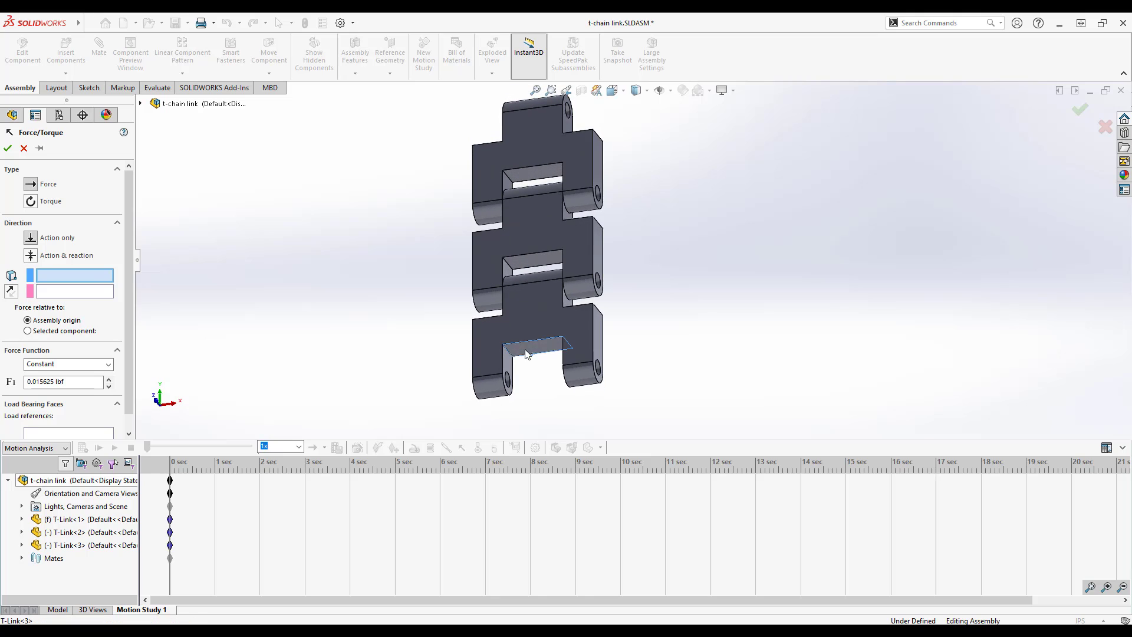
{"action": "left_click", "coordinate": [529, 346]}
{"action": "left_click_drag", "start_coordinate": [97, 383], "coordinate": [9, 383]}
{"action": "type", "text": "10"}
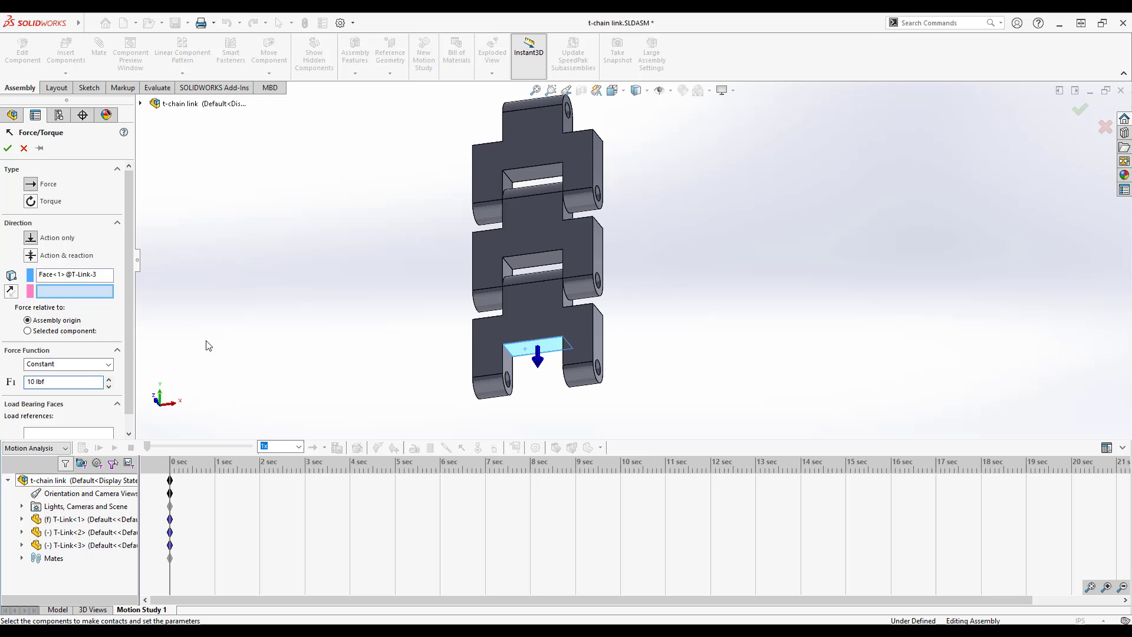
{"action": "middle_click_drag", "start_coordinate": [319, 311], "coordinate": [375, 275]}
{"action": "left_click", "coordinate": [8, 148]}
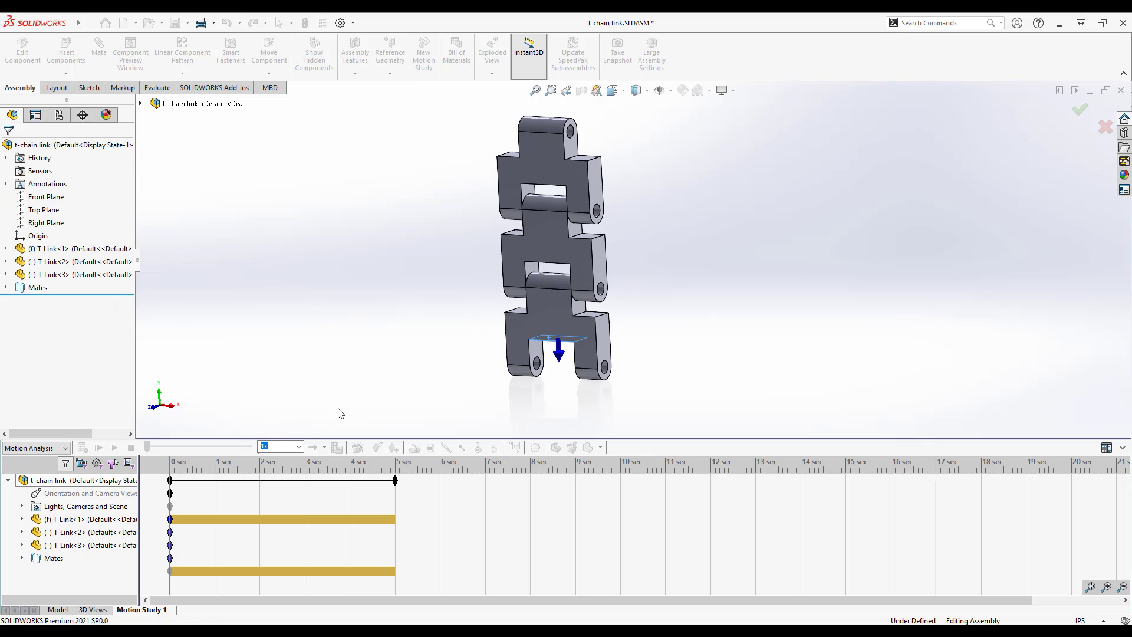
Calculate the chain motion and check Concentric1's degrees-of-freedom report, showing 12 redundancies
{"action": "left_click", "coordinate": [83, 450]}
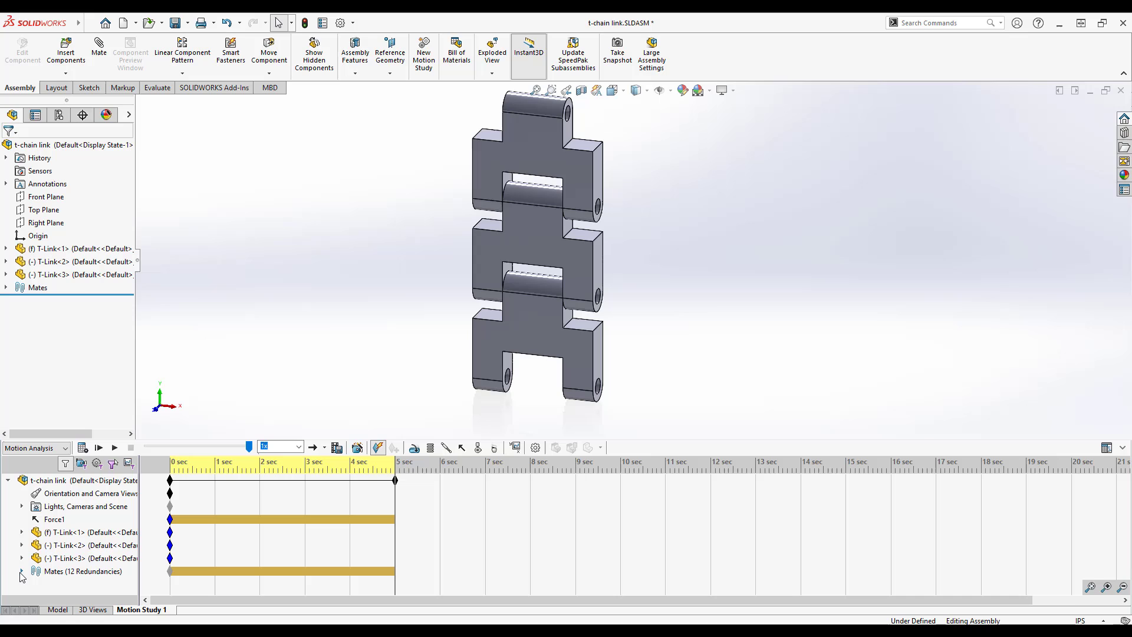
{"action": "left_click", "coordinate": [105, 572]}
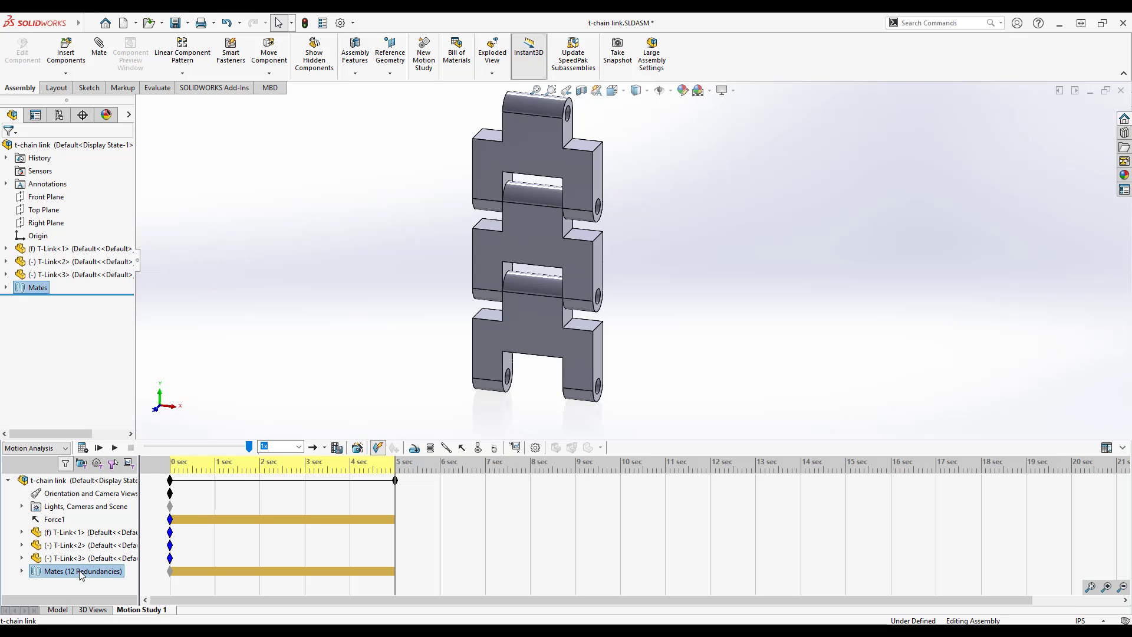
{"action": "left_click", "coordinate": [21, 572]}
{"action": "right_click", "coordinate": [86, 517]}
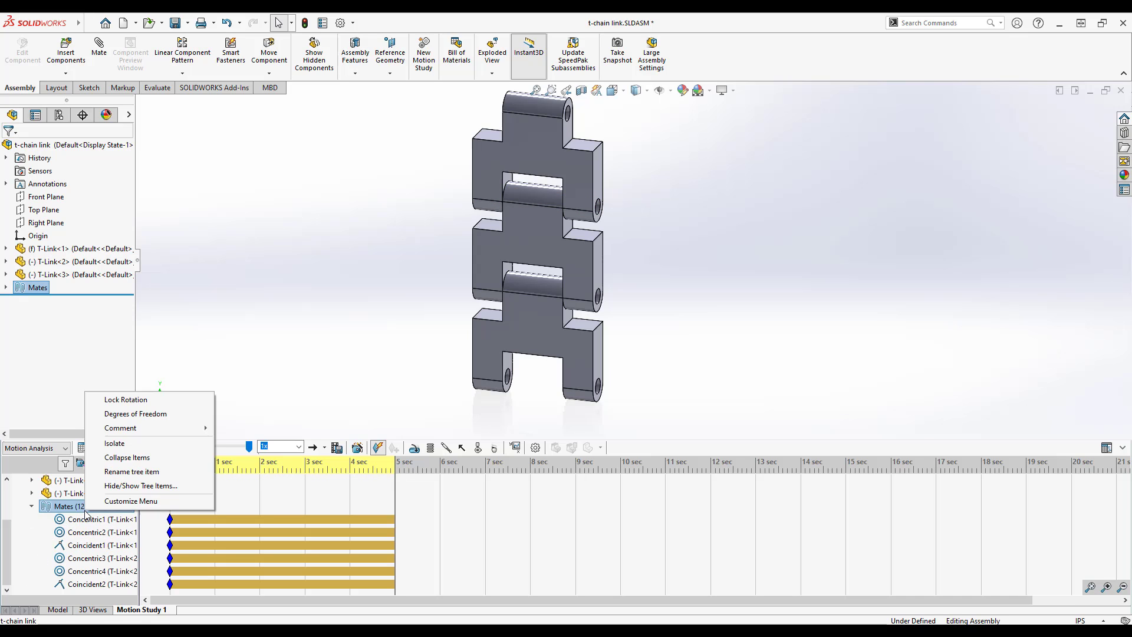
{"action": "left_click", "coordinate": [136, 413]}
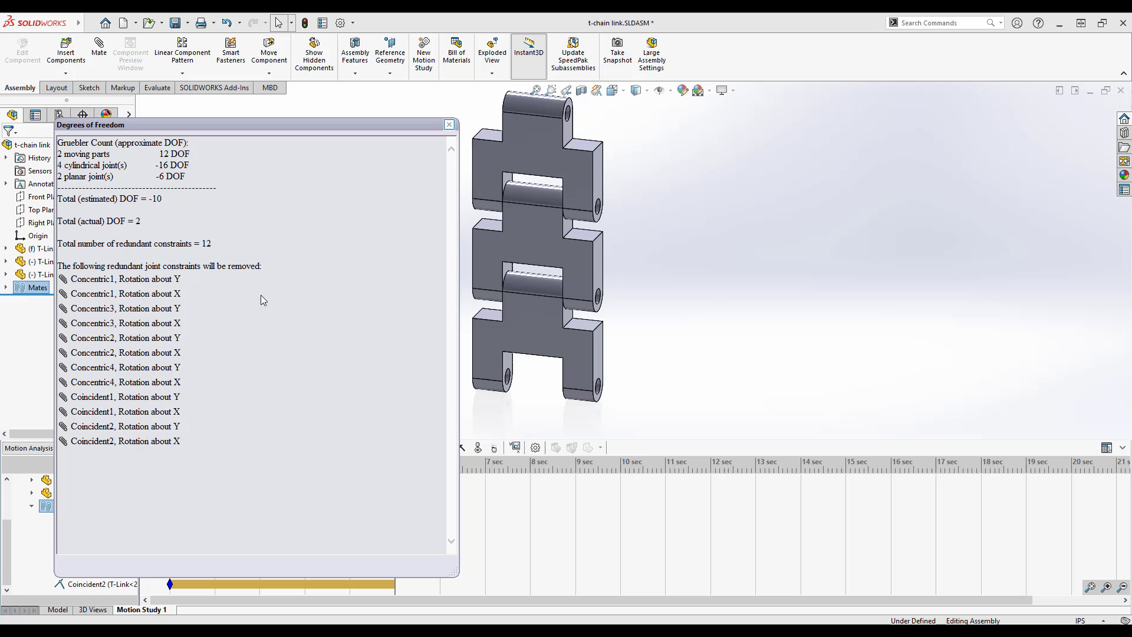
{"action": "left_click", "coordinate": [449, 126]}
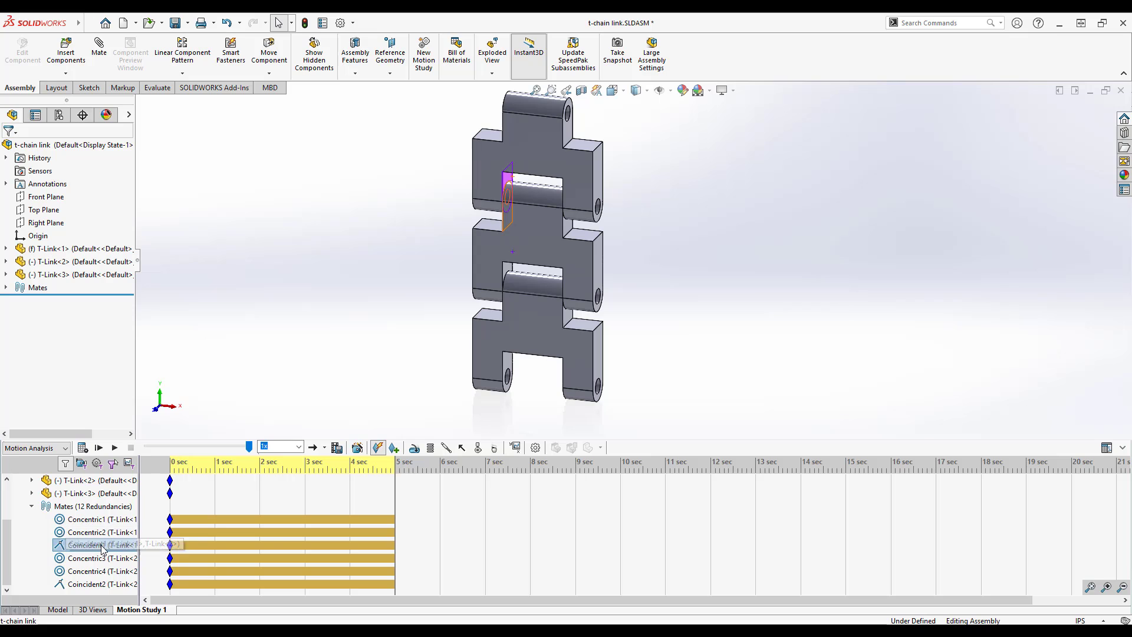
{"action": "left_click", "coordinate": [79, 523]}
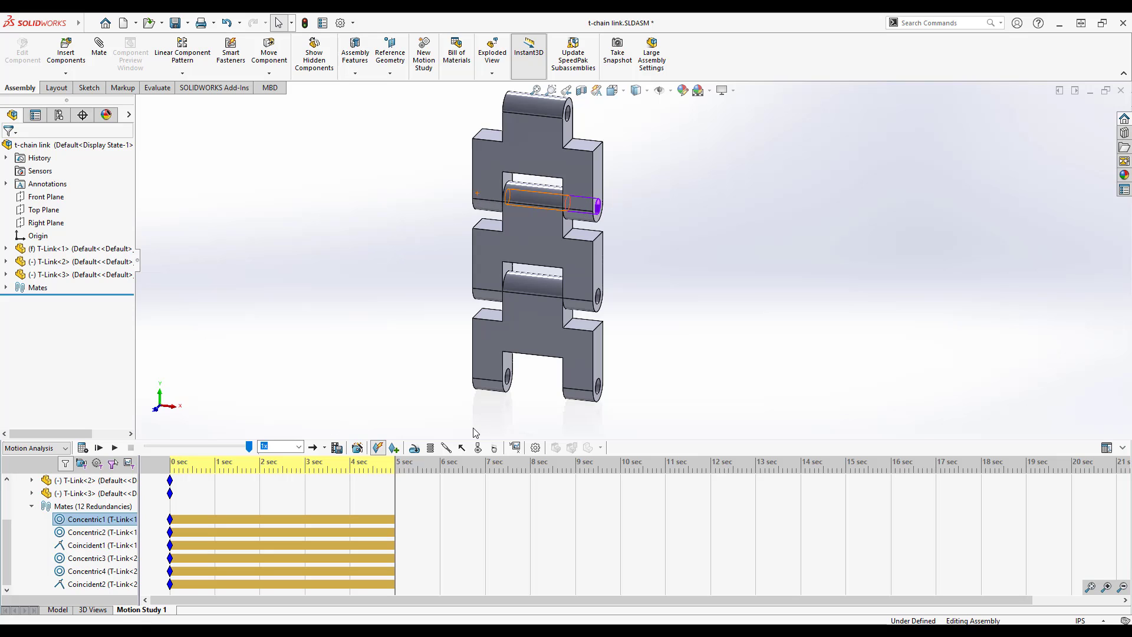
Plot the Y-component reaction force of the Concentric1 mate under Forces > Reaction Force
{"action": "left_click", "coordinate": [516, 449]}
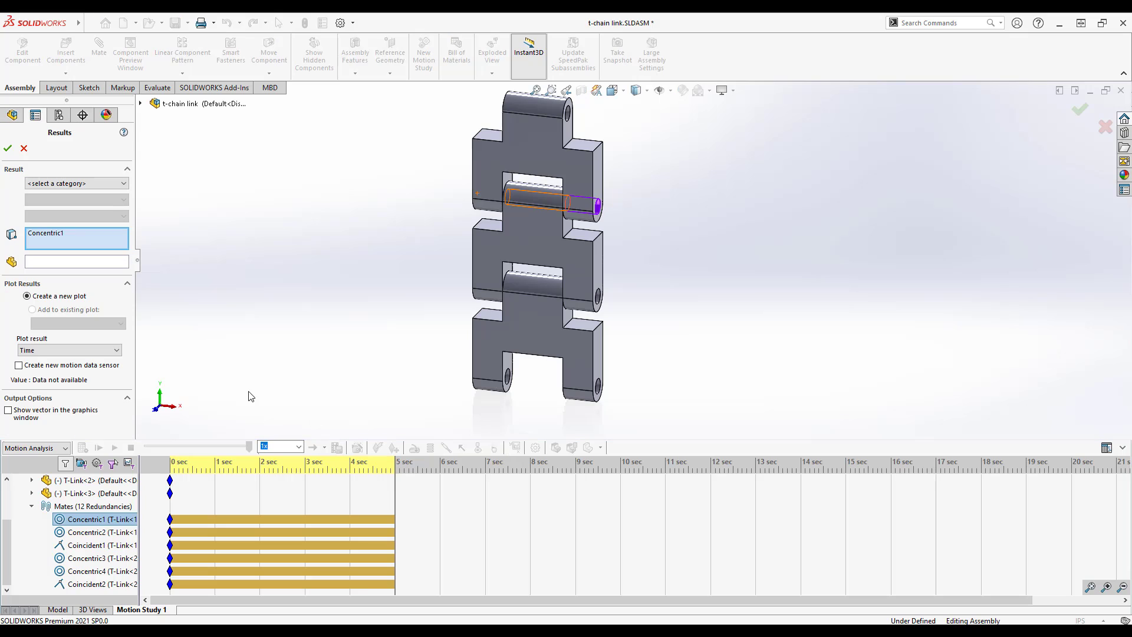
{"action": "left_click", "coordinate": [54, 170]}
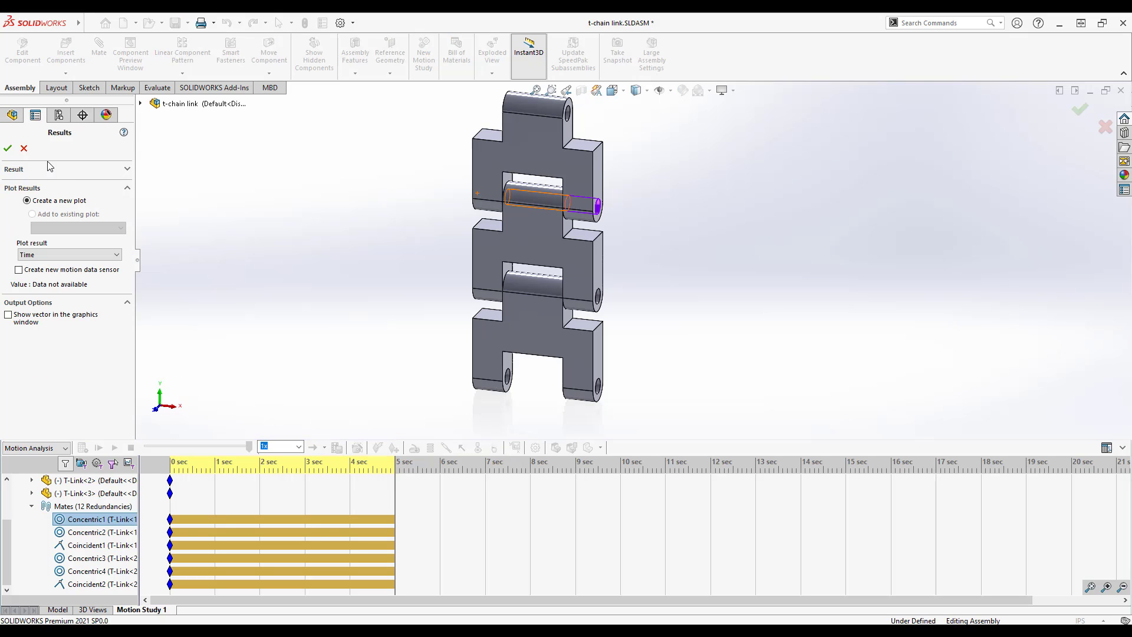
{"action": "left_click", "coordinate": [50, 168]}
{"action": "left_click", "coordinate": [50, 183]}
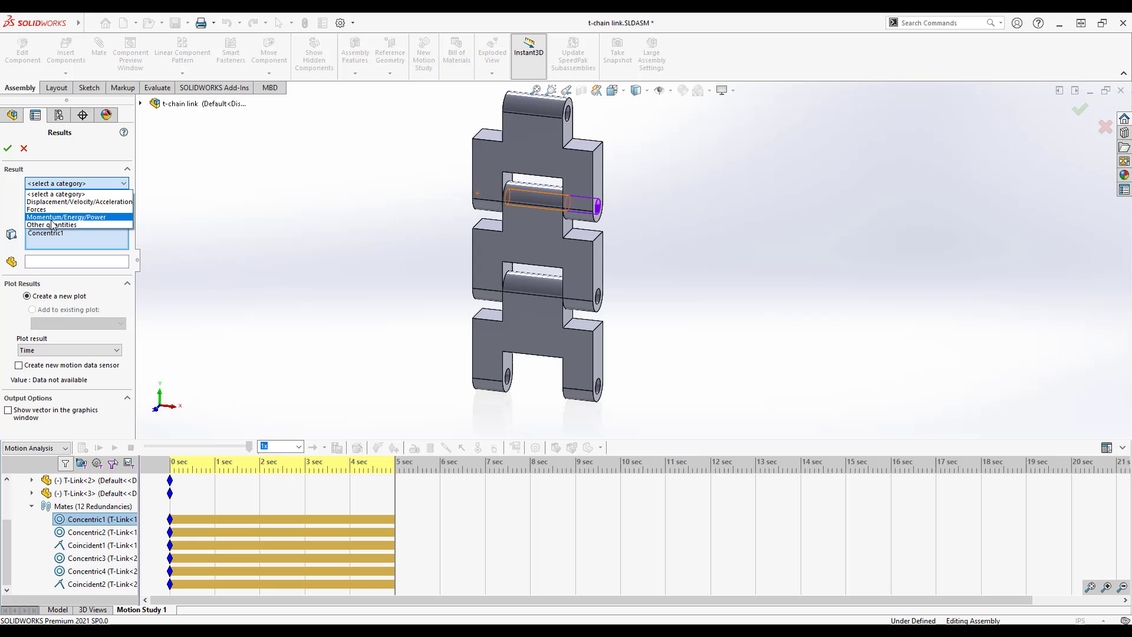
{"action": "left_click", "coordinate": [53, 210]}
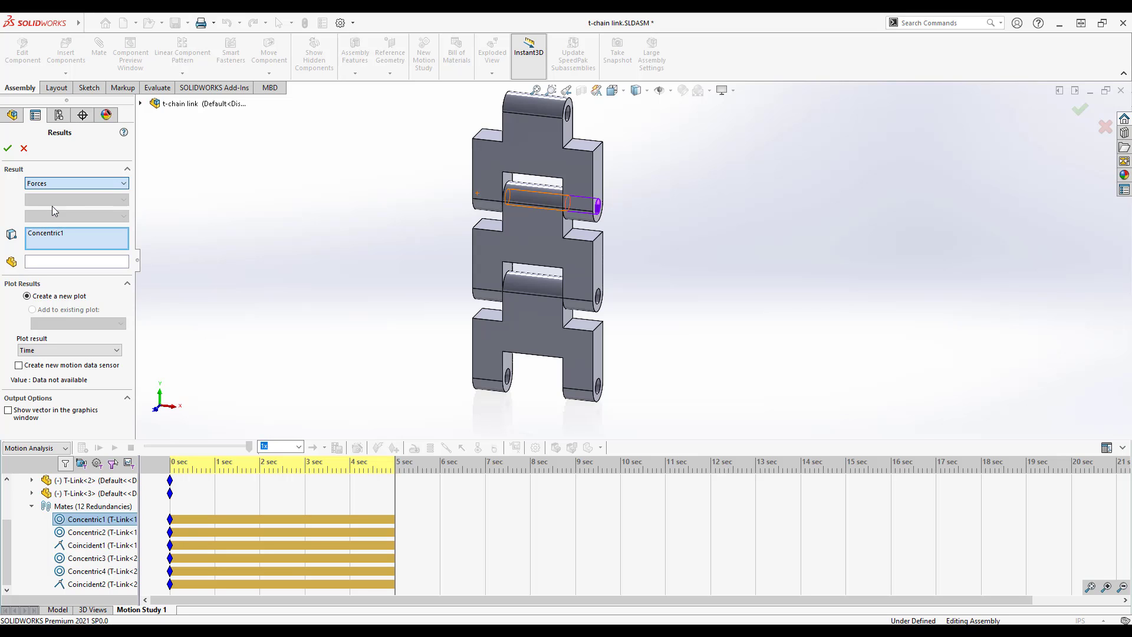
{"action": "left_click", "coordinate": [54, 200]}
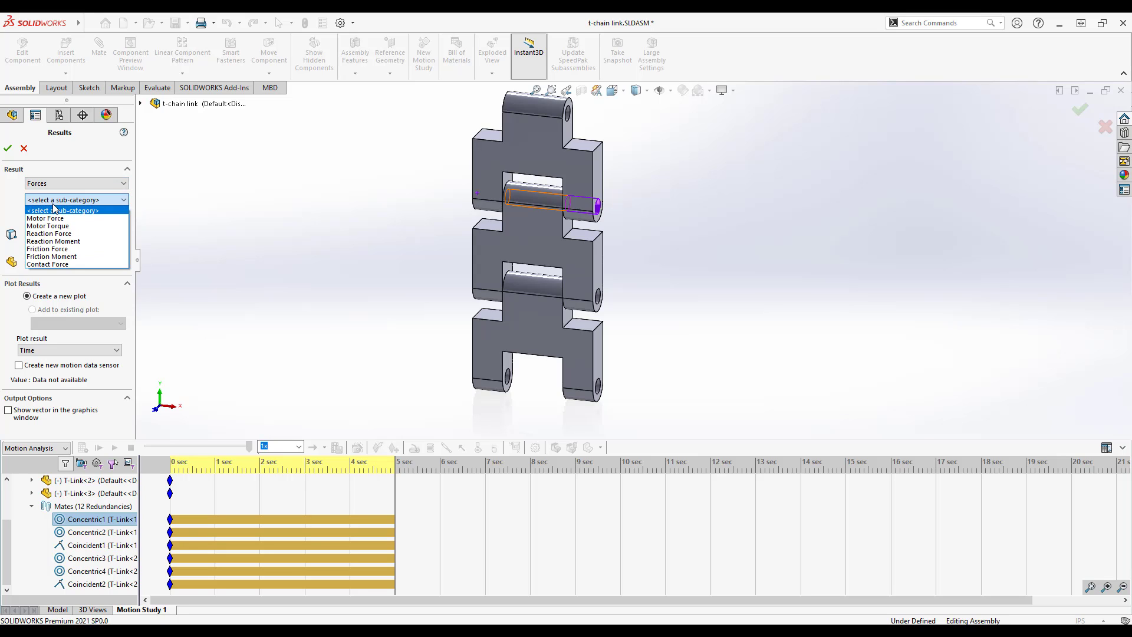
{"action": "left_click", "coordinate": [50, 233]}
{"action": "left_click", "coordinate": [56, 217]}
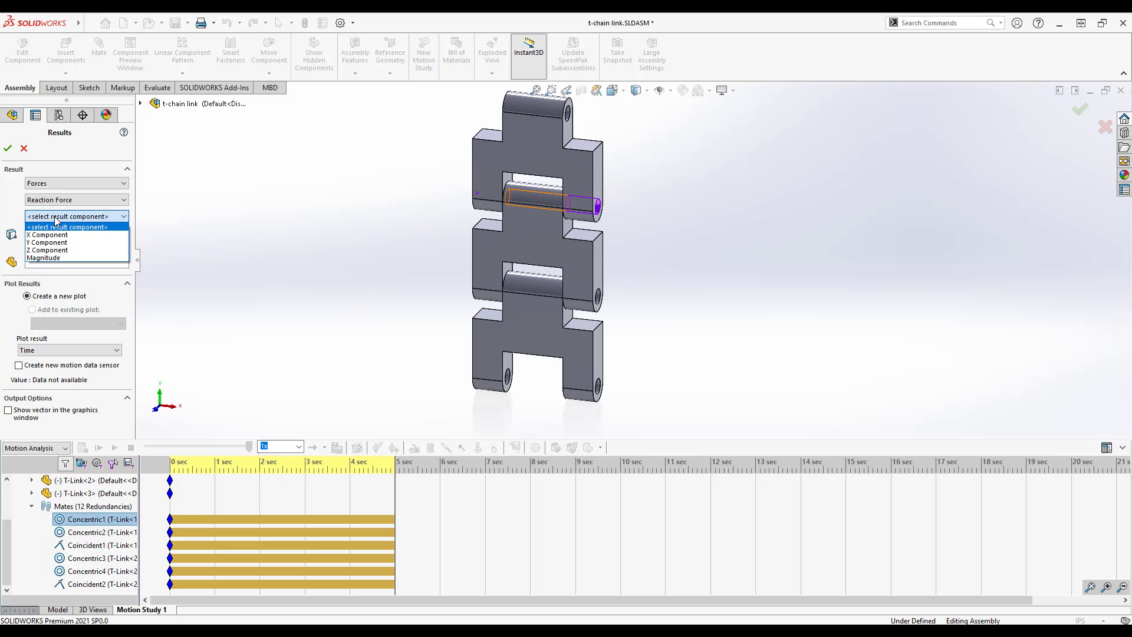
{"action": "left_click", "coordinate": [56, 242]}
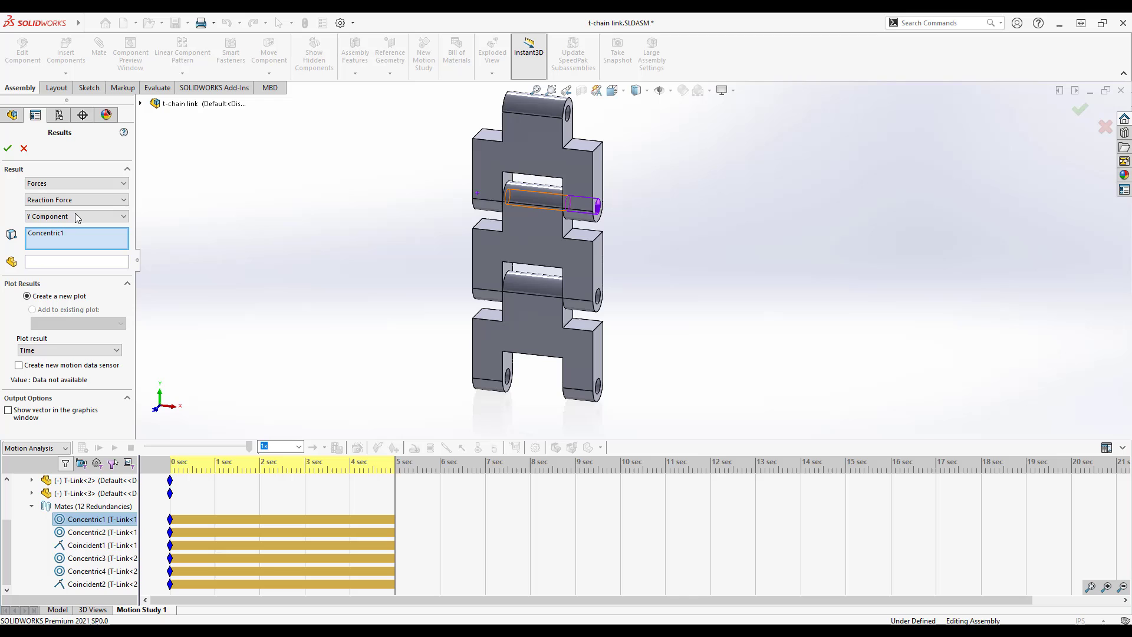
{"action": "left_click", "coordinate": [8, 148]}
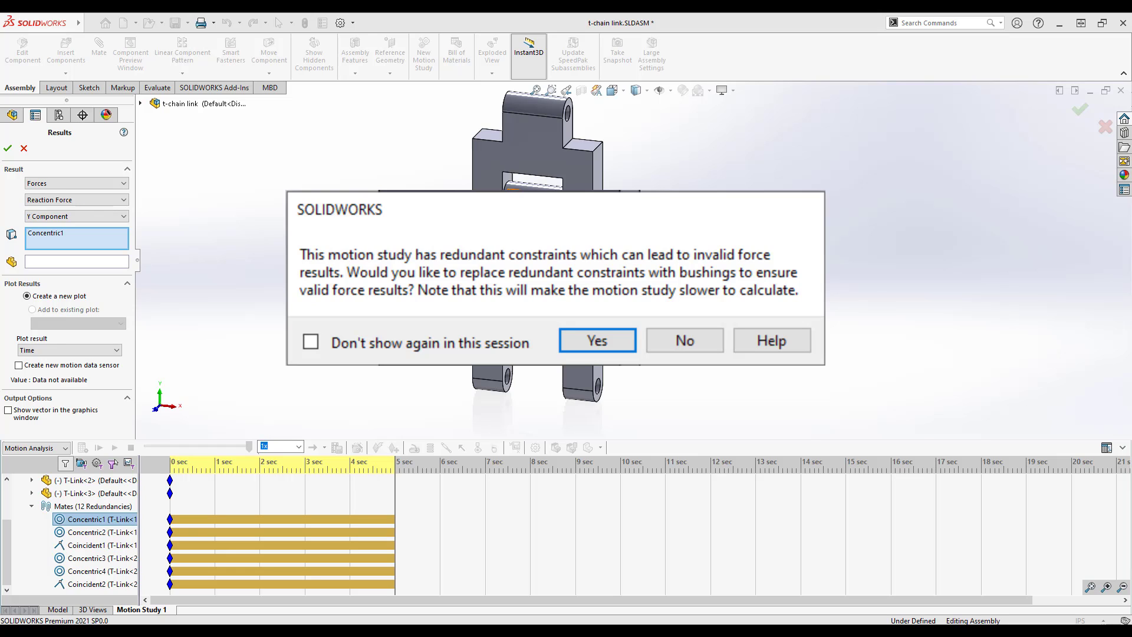
Generate Plot1 with Concentric1's Y reaction force at -5 lbf, inspect it, and start a new result
{"action": "left_click", "coordinate": [632, 331]}
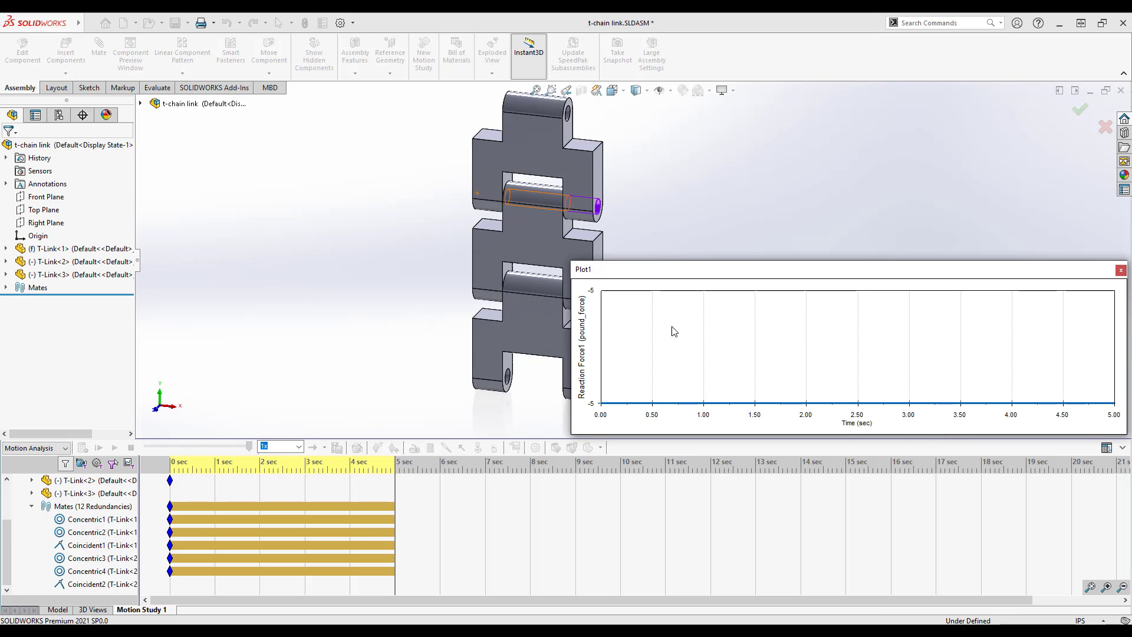
{"action": "left_click_drag", "start_coordinate": [628, 230], "coordinate": [587, 190]}
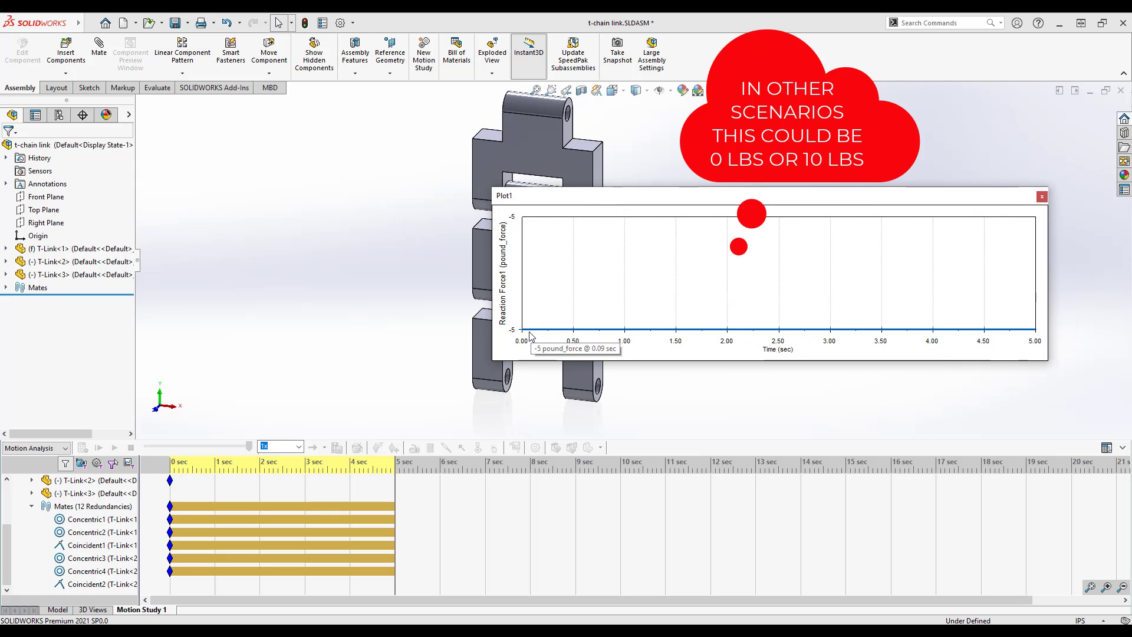
{"action": "mouse_move", "coordinate": [573, 335]}
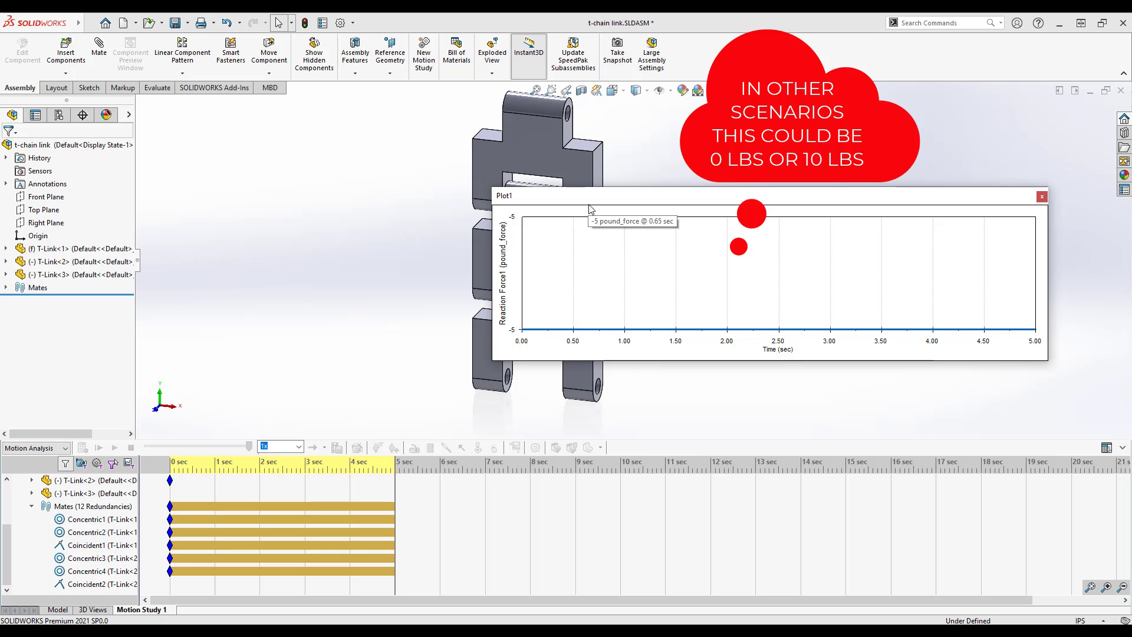
{"action": "left_click_drag", "start_coordinate": [584, 195], "coordinate": [713, 179]}
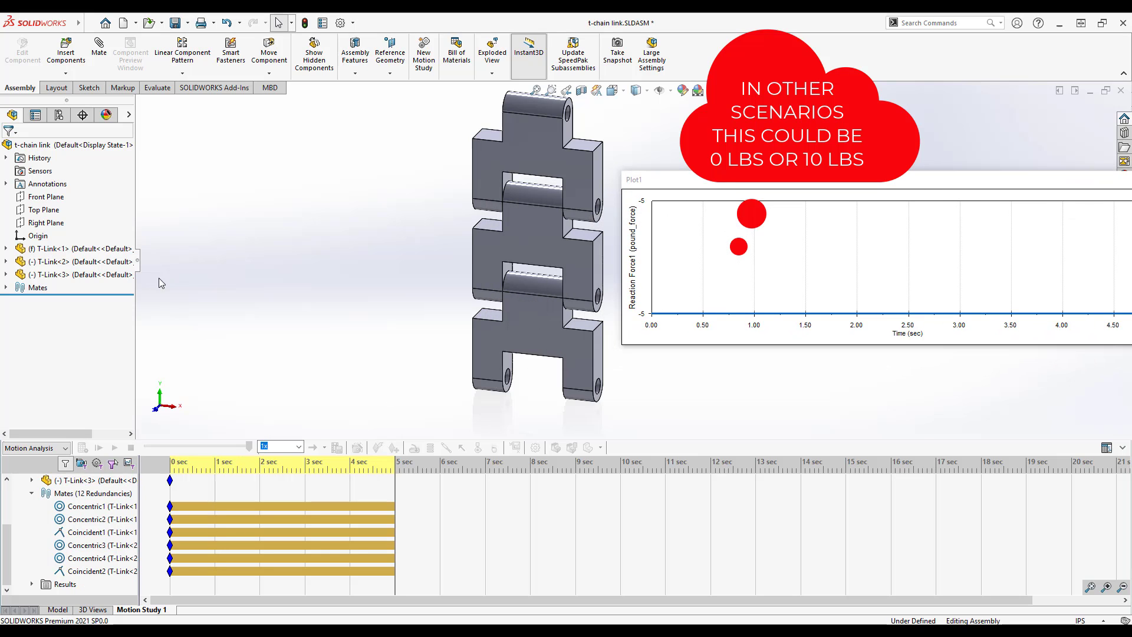
{"action": "scroll", "coordinate": [83, 531], "scroll_direction": "down", "scroll_amount": 1}
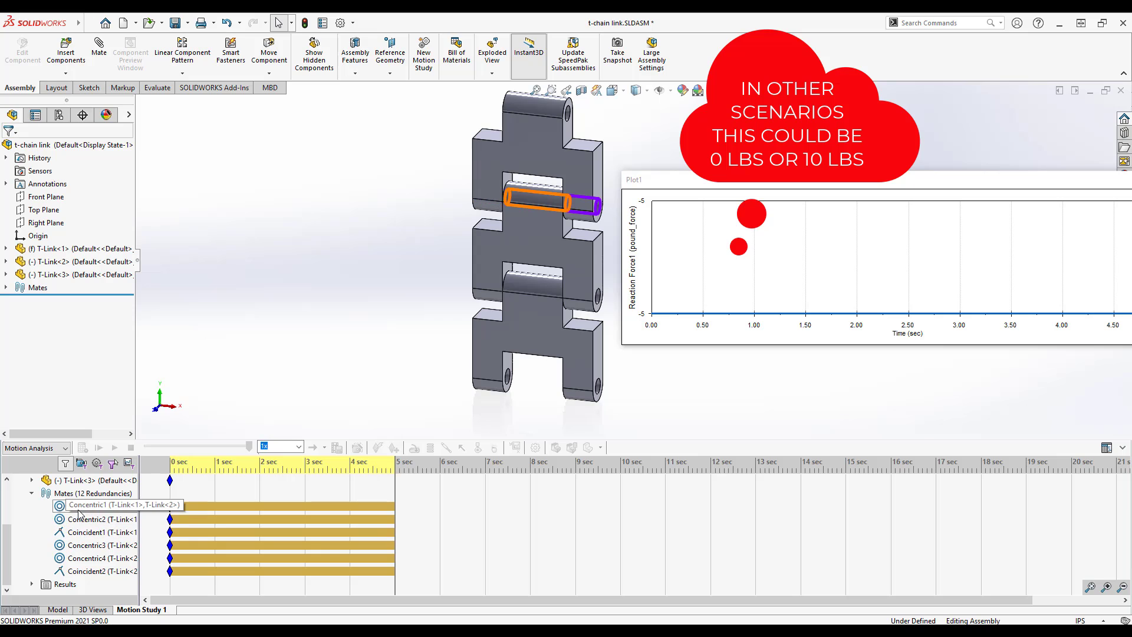
{"action": "right_click", "coordinate": [730, 186]}
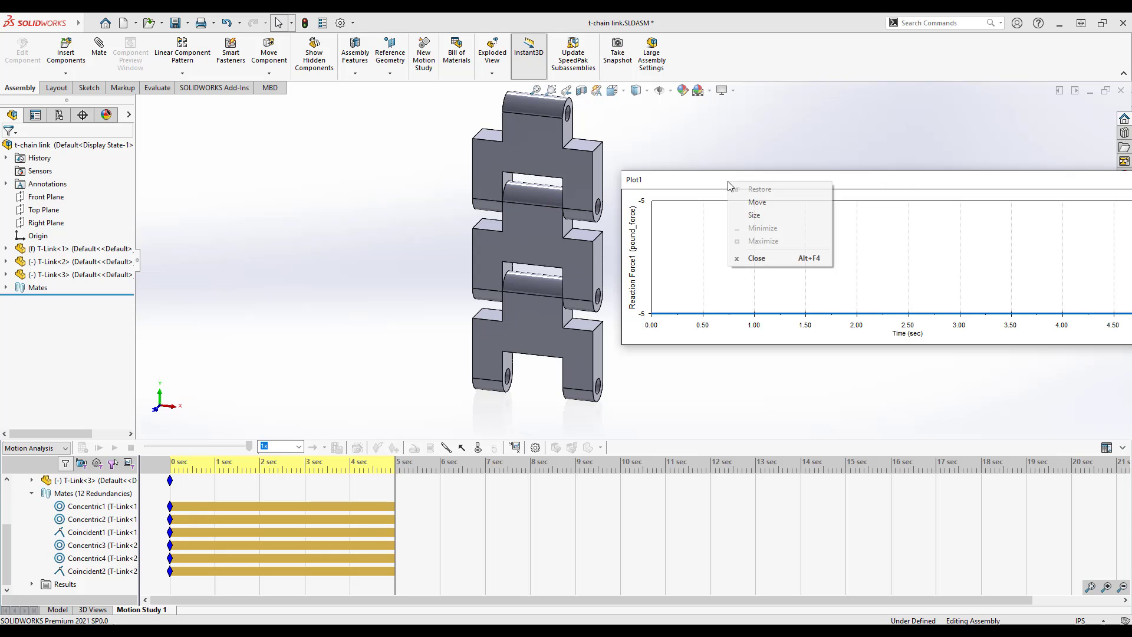
{"action": "left_click", "coordinate": [721, 185]}
{"action": "left_click_drag", "start_coordinate": [720, 185], "coordinate": [557, 168]}
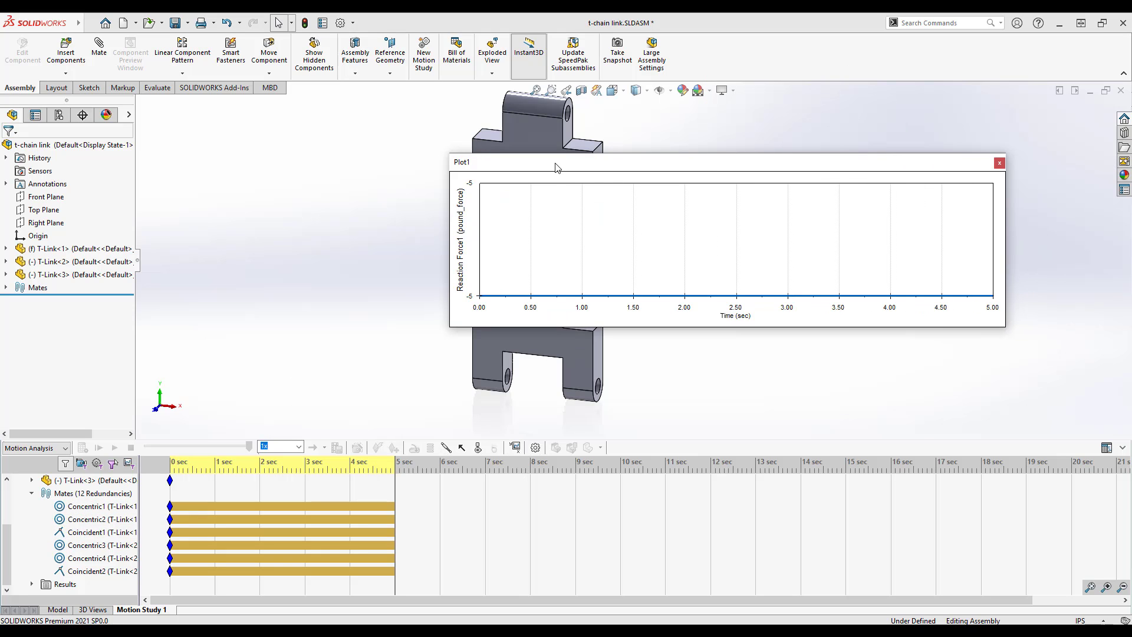
{"action": "left_click", "coordinate": [519, 448]}
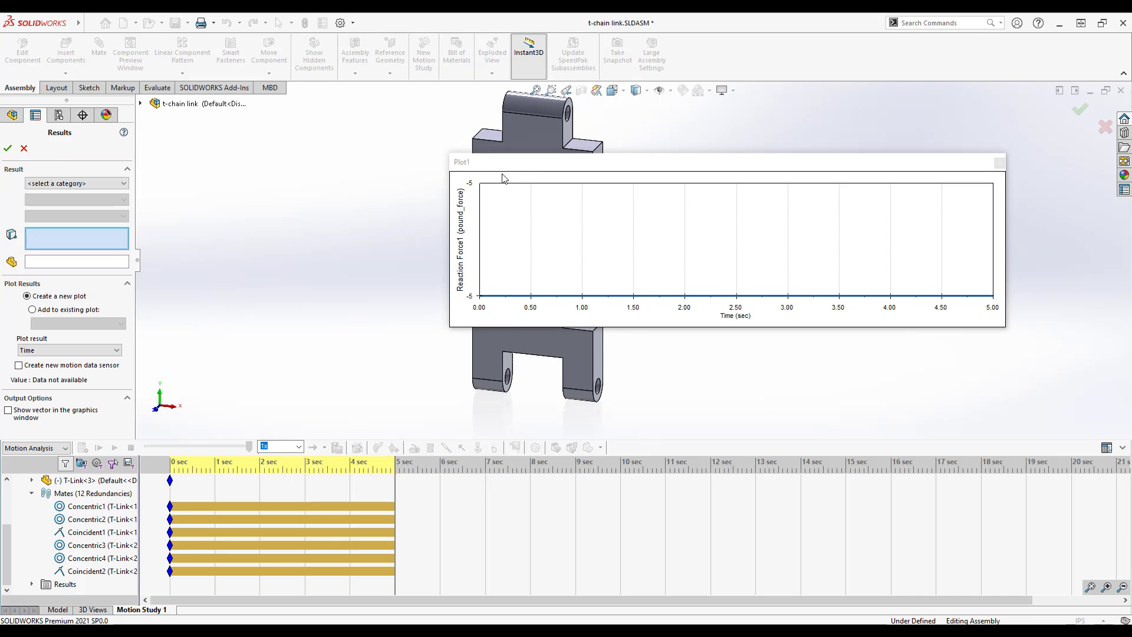
Define the new result as the Y component of Forces > Reaction Force
{"action": "left_click_drag", "start_coordinate": [503, 178], "coordinate": [692, 179]}
{"action": "left_click", "coordinate": [75, 183]}
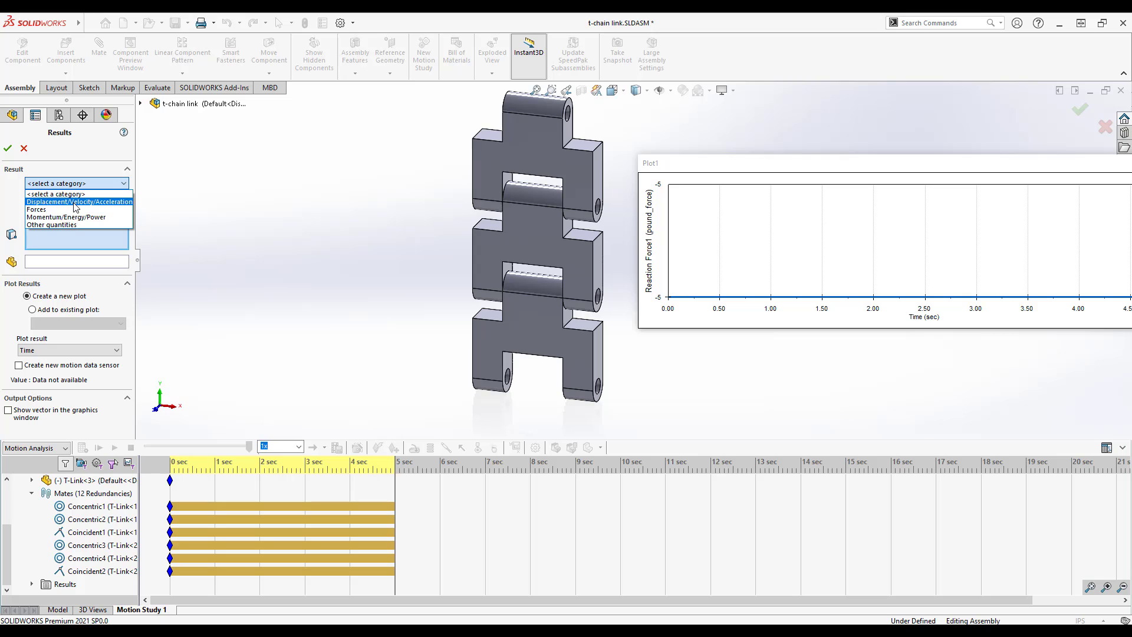
{"action": "left_click", "coordinate": [74, 210]}
{"action": "left_click", "coordinate": [75, 200]}
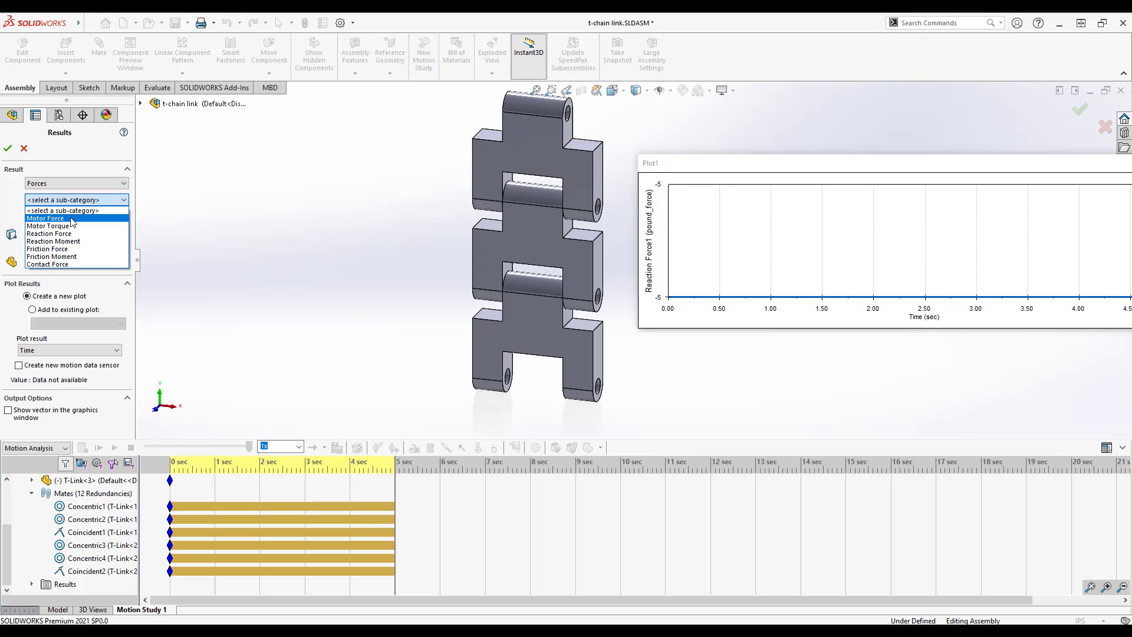
{"action": "left_click", "coordinate": [71, 234]}
{"action": "left_click", "coordinate": [72, 216]}
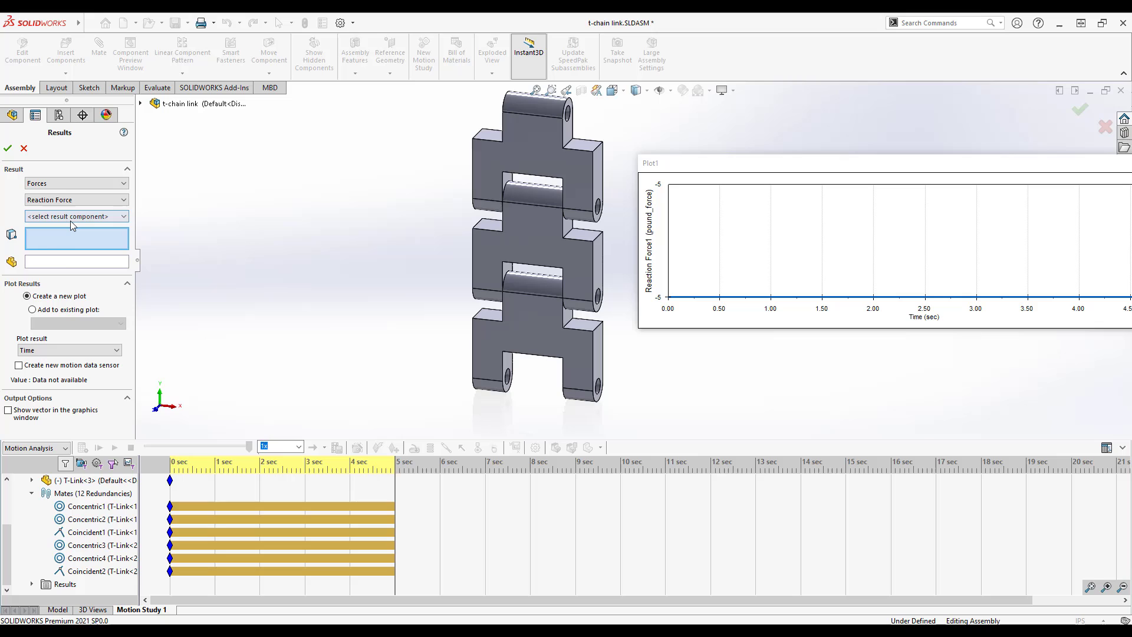
{"action": "left_click", "coordinate": [71, 243]}
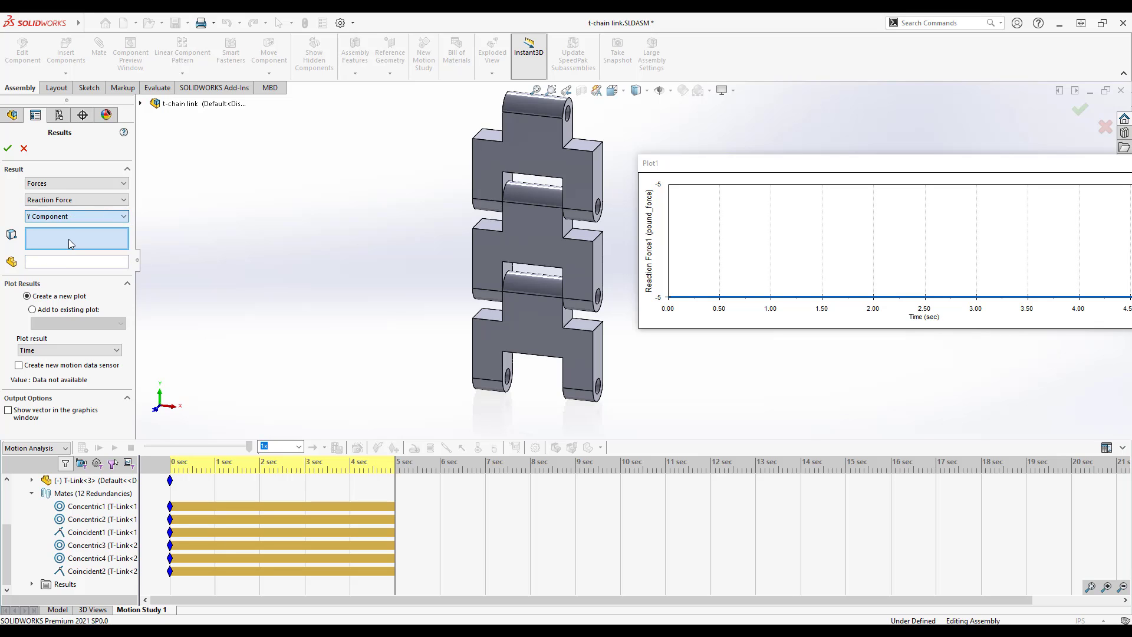
Measure it at the Concentric2 mate, add it to Plot1, and keep the existing mates
{"action": "left_click", "coordinate": [102, 522]}
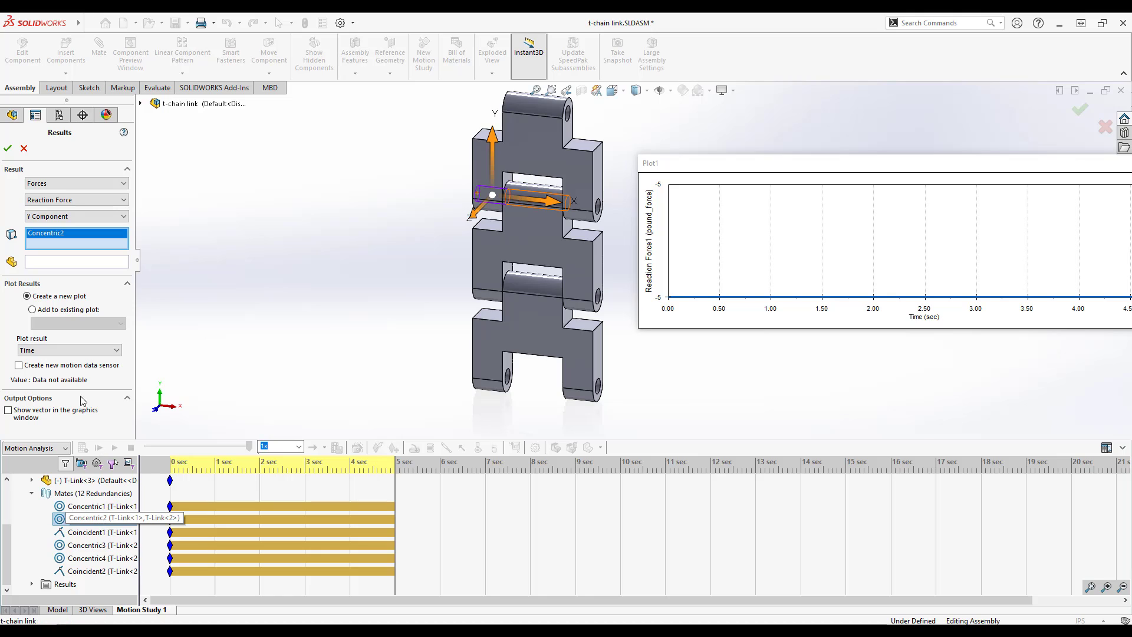
{"action": "left_click", "coordinate": [62, 311]}
{"action": "left_click", "coordinate": [64, 323]}
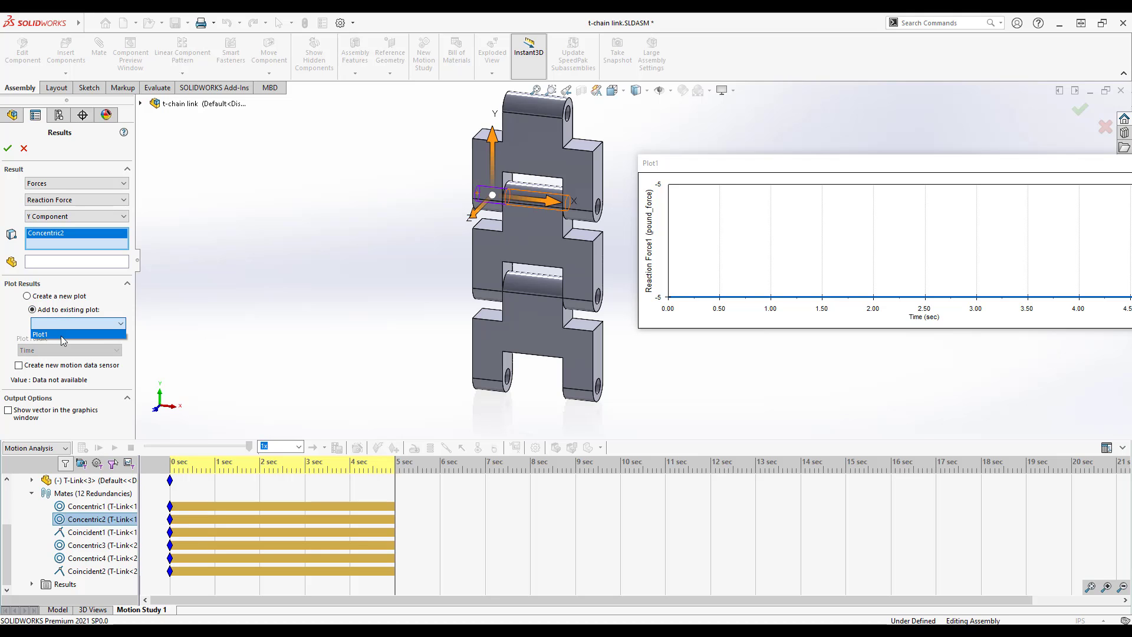
{"action": "left_click", "coordinate": [63, 335]}
{"action": "left_click", "coordinate": [8, 148]}
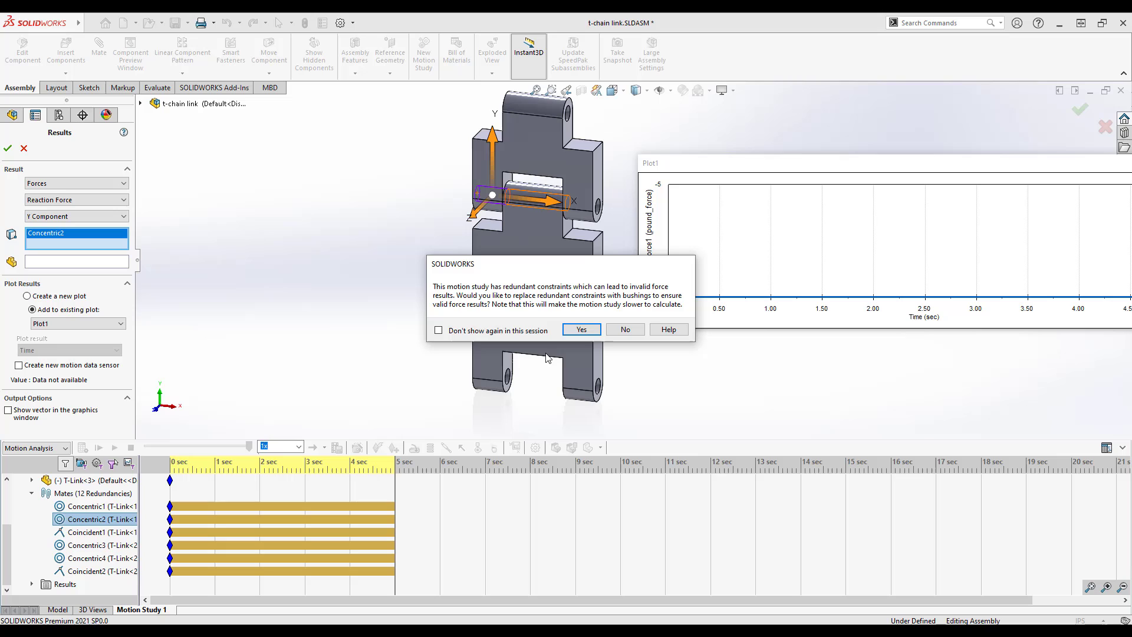
{"action": "left_click", "coordinate": [625, 329]}
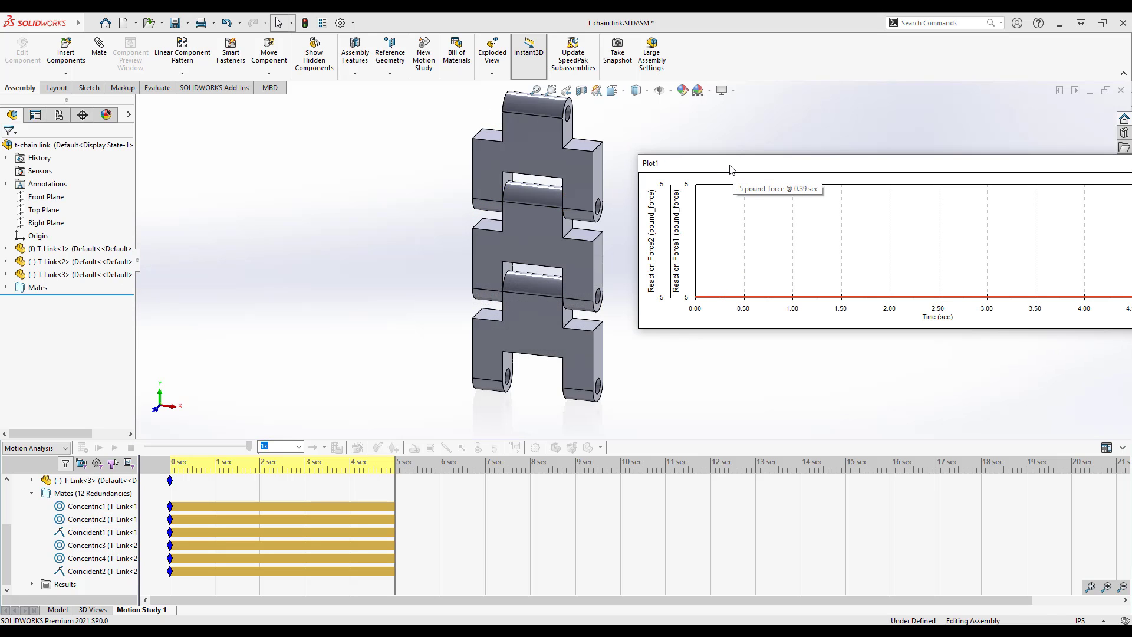
Review both -5 lbf reaction-force curves in Plot1, then close the graph window
{"action": "left_click_drag", "start_coordinate": [732, 169], "coordinate": [712, 162]}
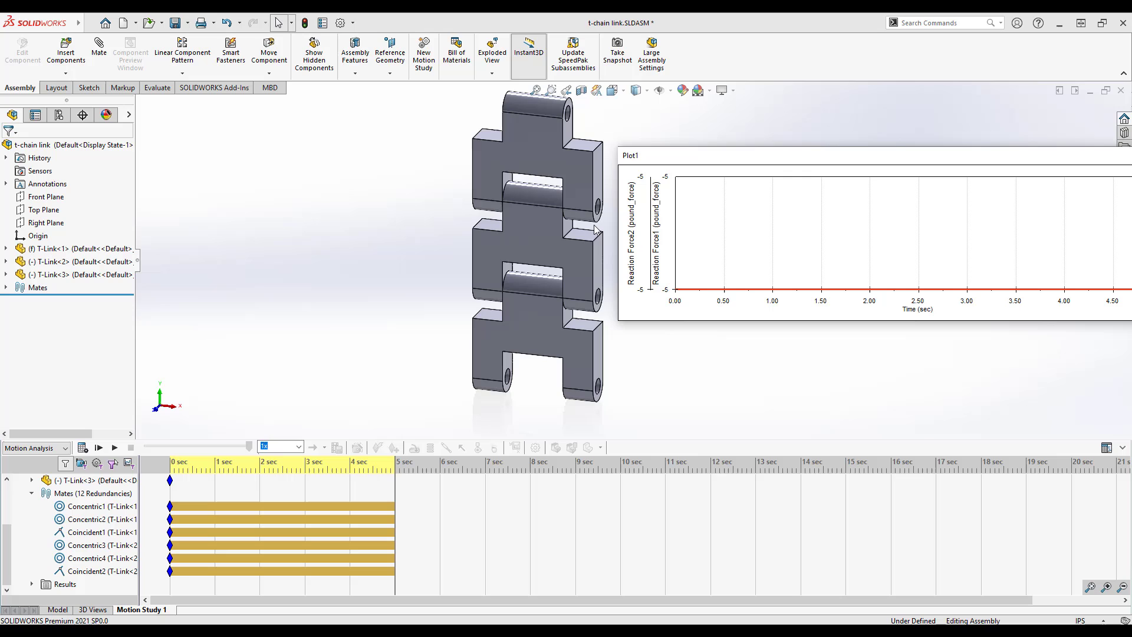
{"action": "middle_click_drag", "start_coordinate": [585, 227], "coordinate": [460, 239], "text": "ctrl"}
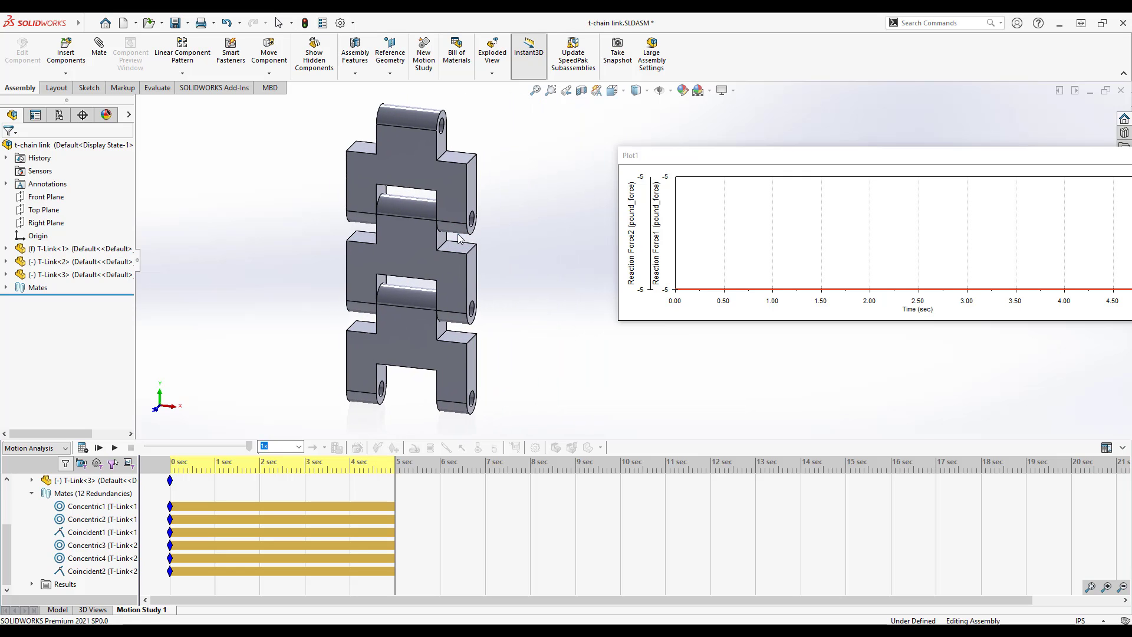
{"action": "left_click_drag", "start_coordinate": [735, 154], "coordinate": [628, 148]}
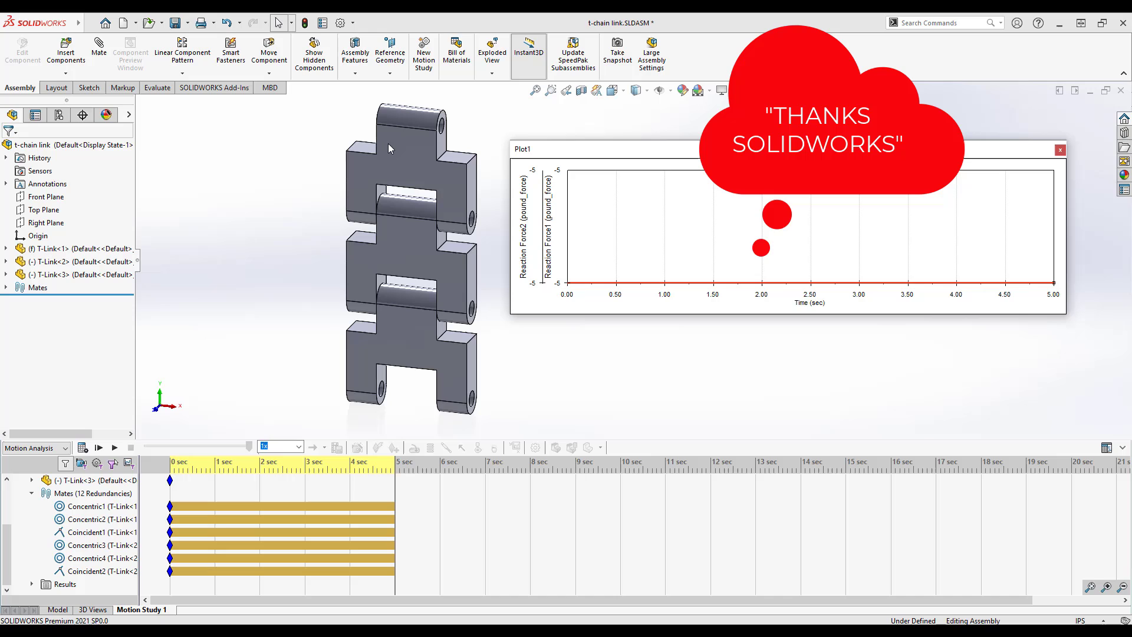
{"action": "left_click", "coordinate": [288, 169]}
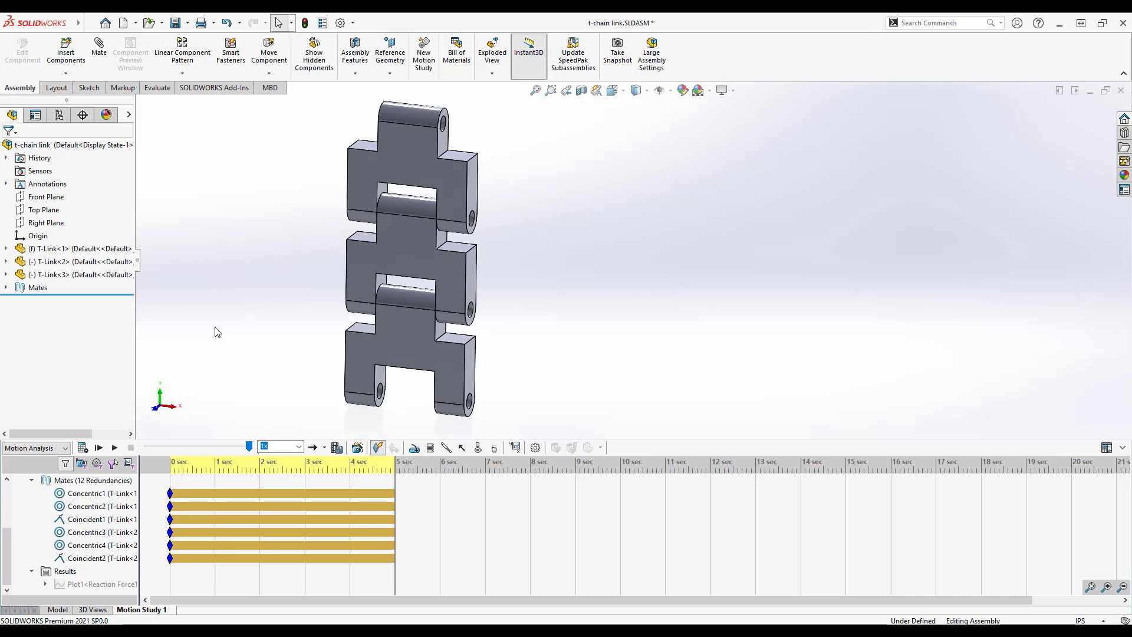
Add a second constant force of 5 lbf on a face of the bottom link, T-Link<3>
{"action": "left_click", "coordinate": [463, 447]}
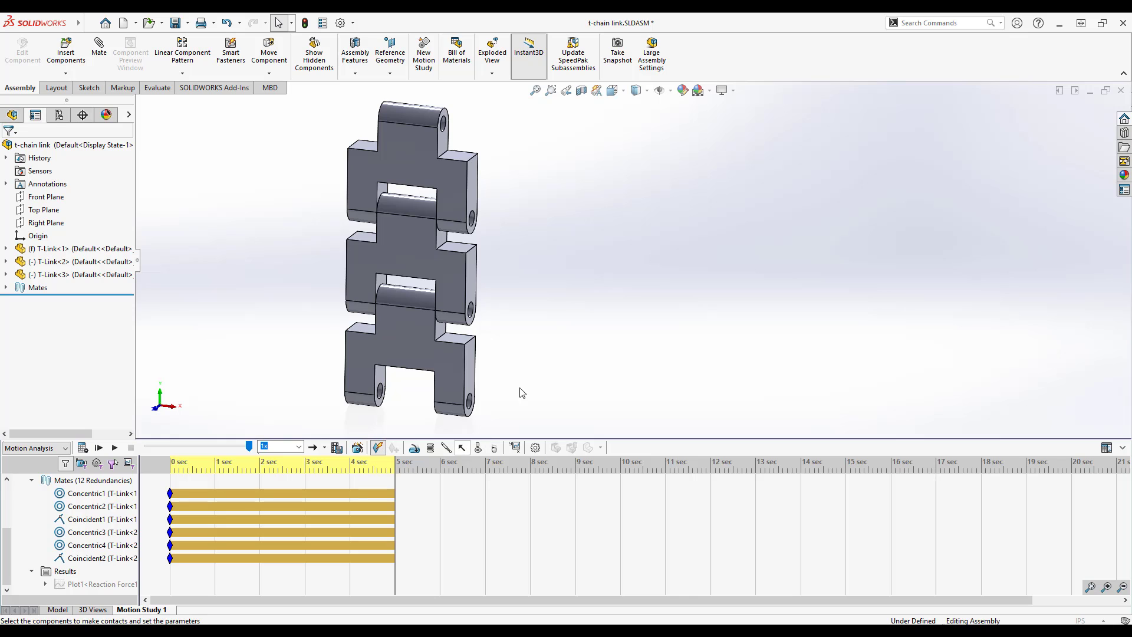
{"action": "middle_click_drag", "start_coordinate": [521, 384], "coordinate": [576, 430]}
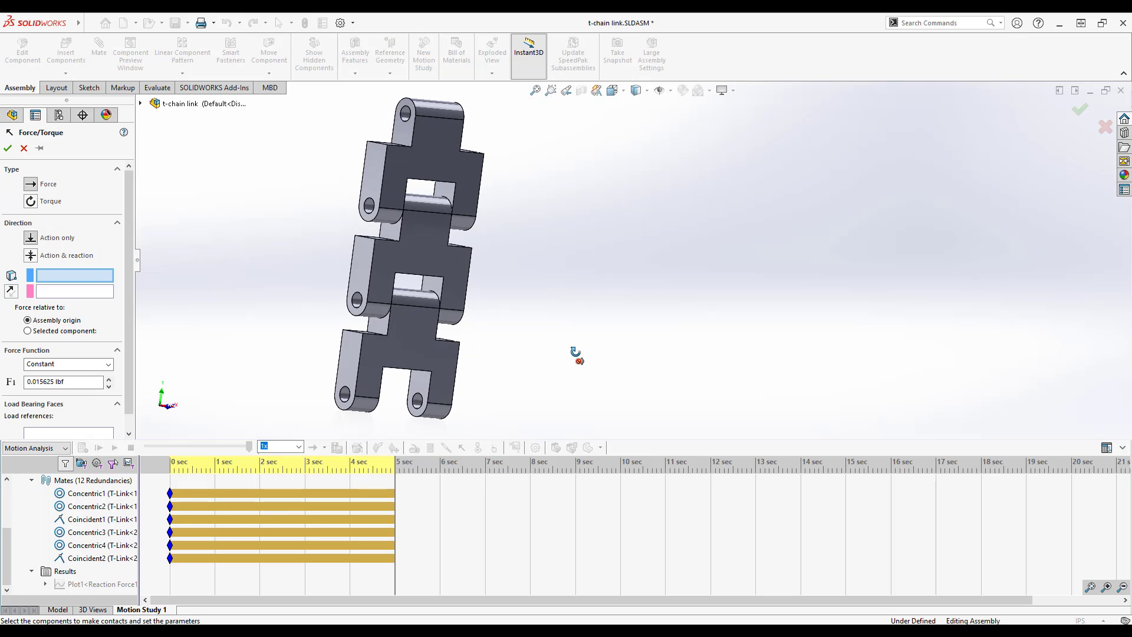
{"action": "left_click", "coordinate": [423, 380]}
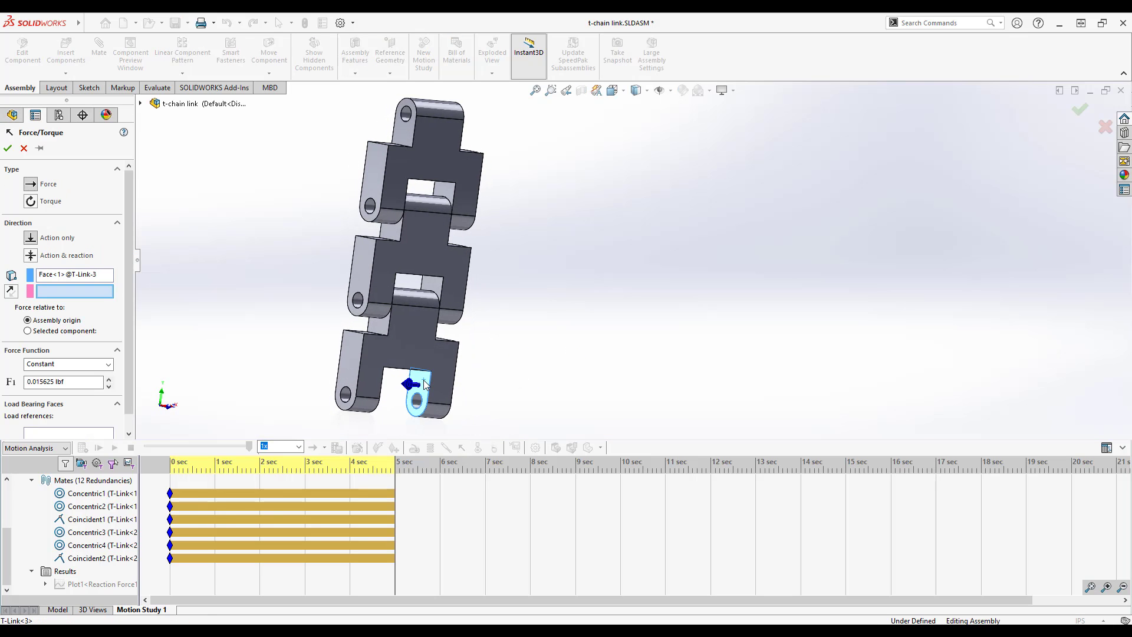
{"action": "left_click", "coordinate": [75, 381]}
{"action": "left_click_drag", "start_coordinate": [75, 380], "coordinate": [5, 385]}
{"action": "type", "text": "5"}
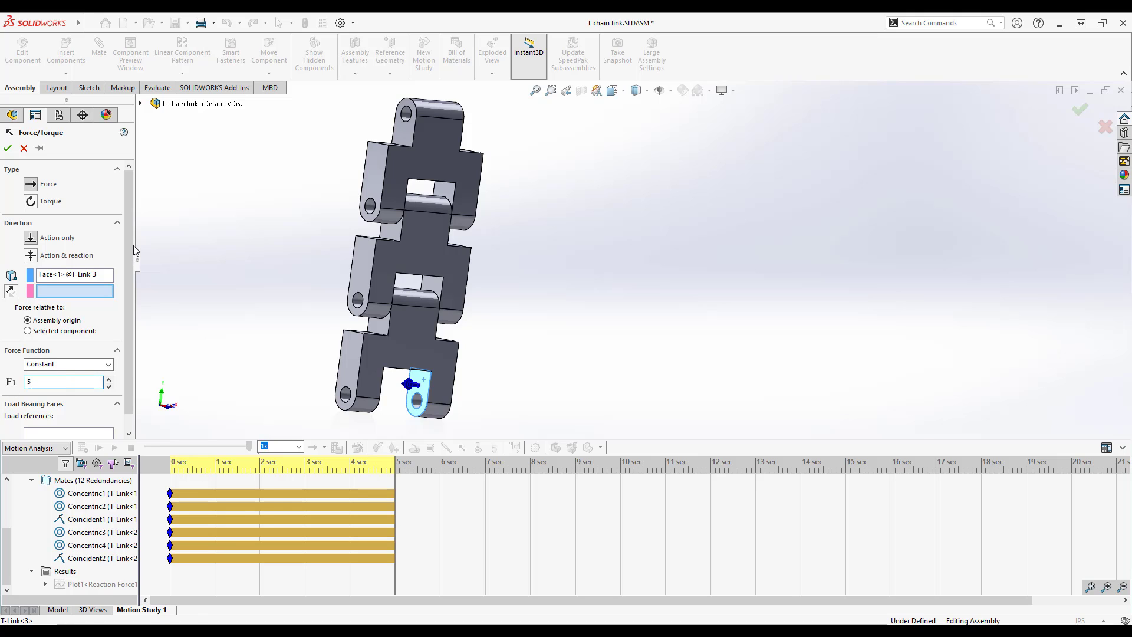
{"action": "left_click", "coordinate": [7, 148]}
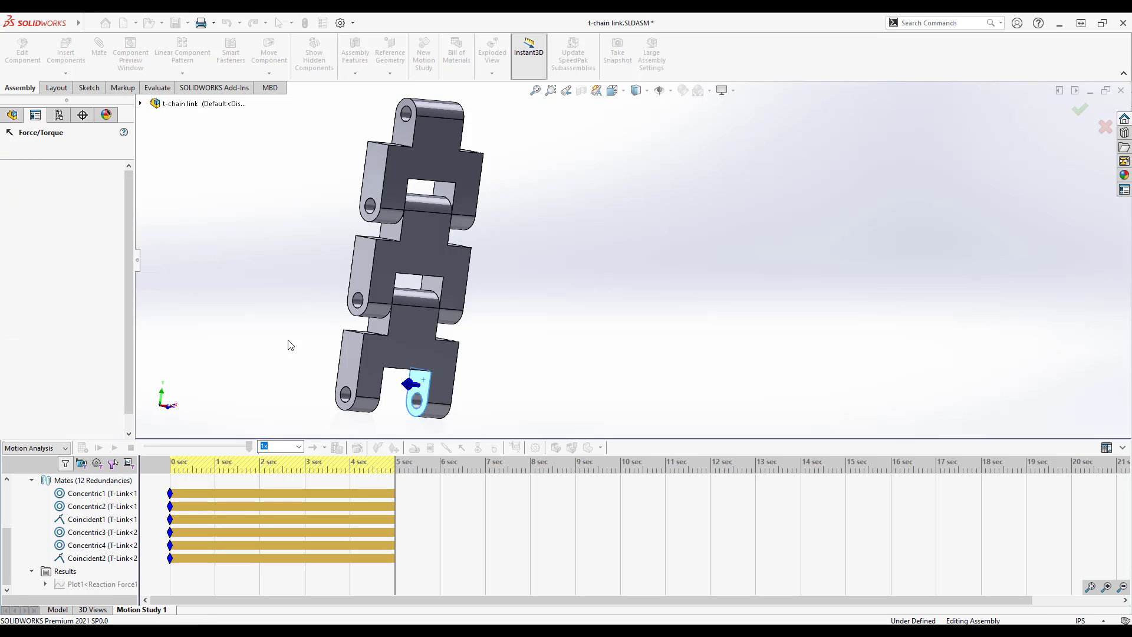
{"action": "middle_click_drag", "start_coordinate": [298, 329], "coordinate": [220, 362]}
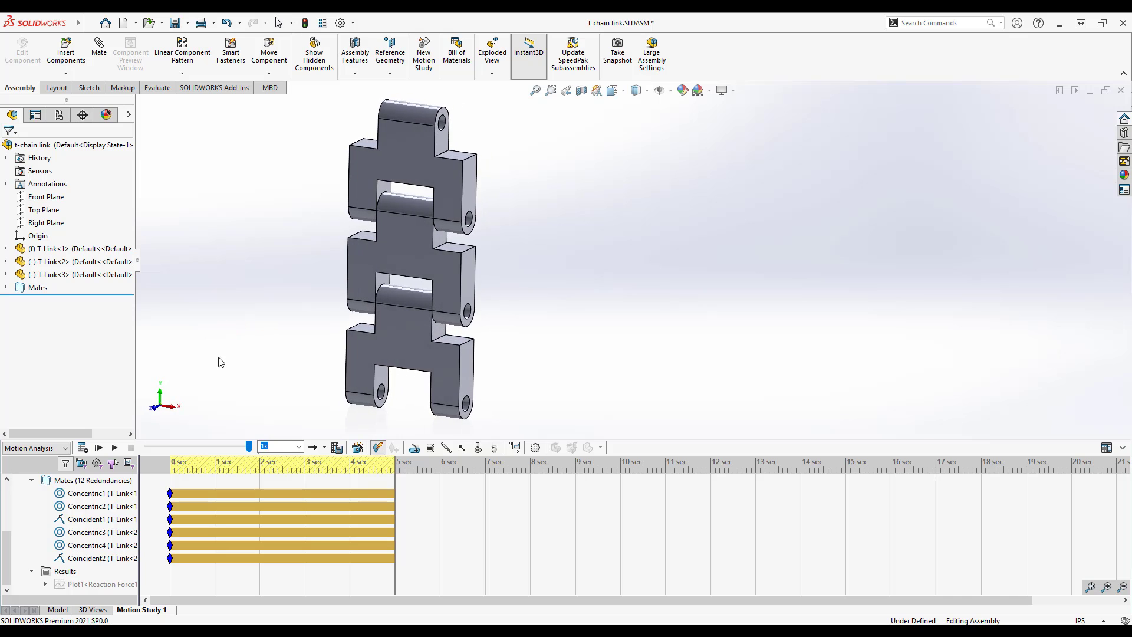
{"action": "left_click", "coordinate": [83, 448]}
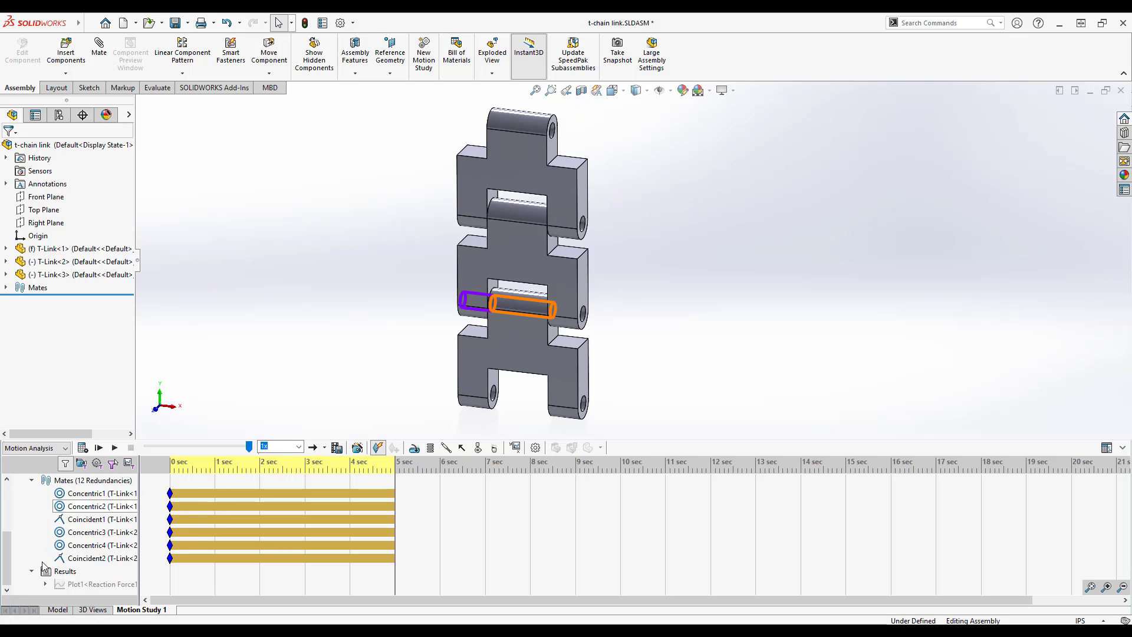
{"action": "mouse_move", "coordinate": [9, 547]}
{"action": "left_mouse_down"}
{"action": "mouse_move", "coordinate": [10, 505]}
{"action": "mouse_move", "coordinate": [10, 547]}
{"action": "left_mouse_up"}
{"action": "right_click", "coordinate": [58, 585]}
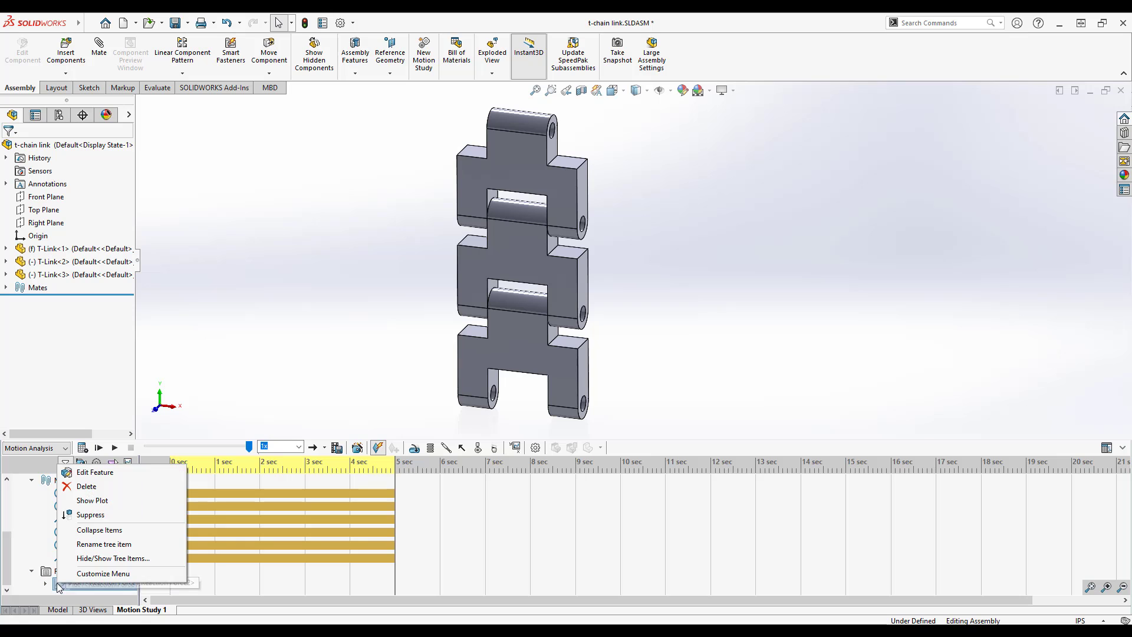
{"action": "left_click", "coordinate": [92, 500]}
{"action": "left_click_drag", "start_coordinate": [478, 272], "coordinate": [650, 271]}
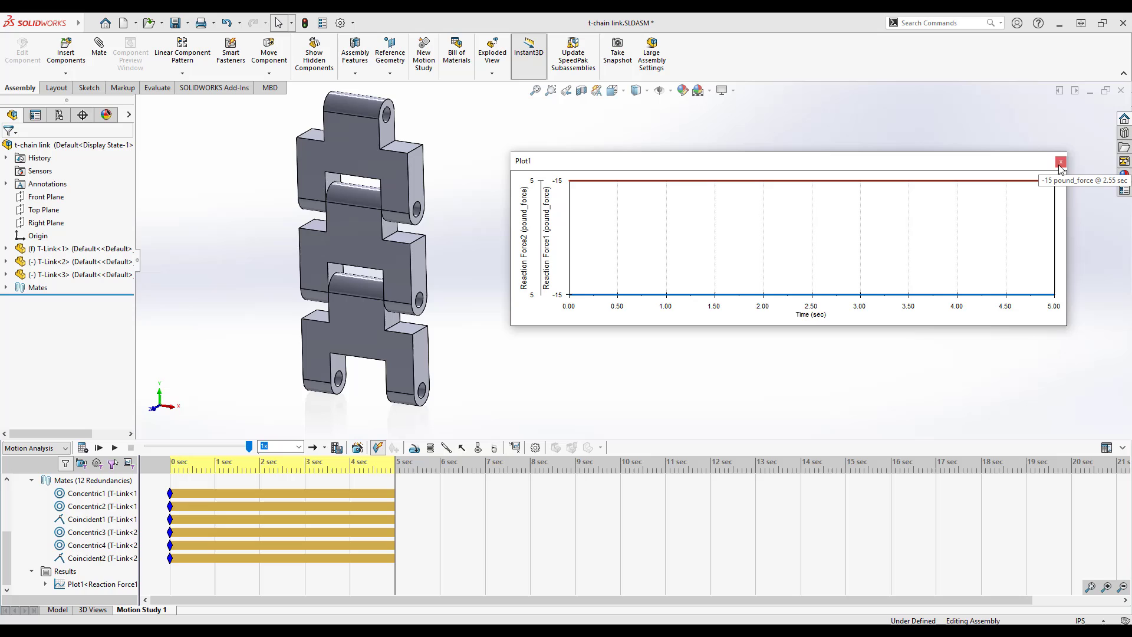
{"action": "left_click", "coordinate": [1061, 162]}
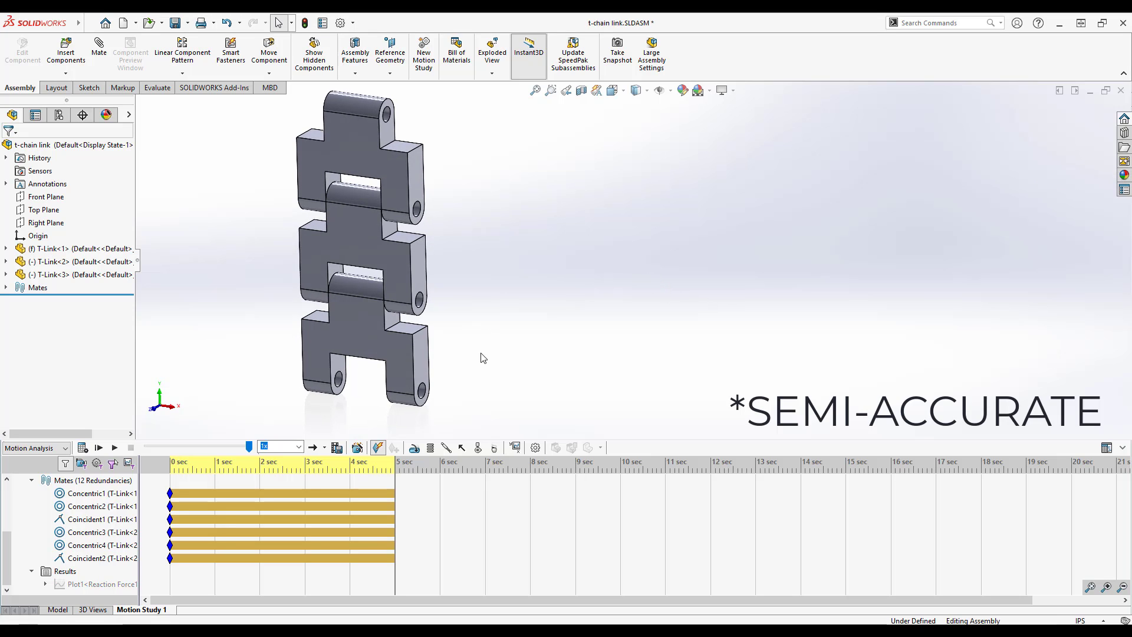
{"action": "left_click_drag", "start_coordinate": [7, 557], "coordinate": [8, 510]}
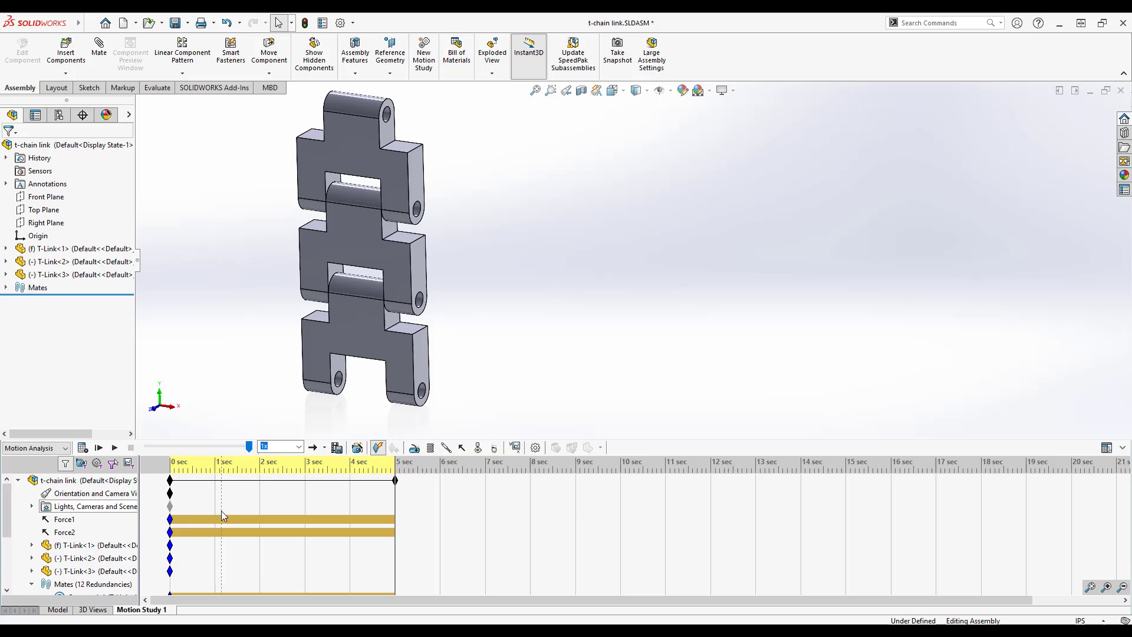
{"action": "left_click_drag", "start_coordinate": [6, 511], "coordinate": [6, 576]}
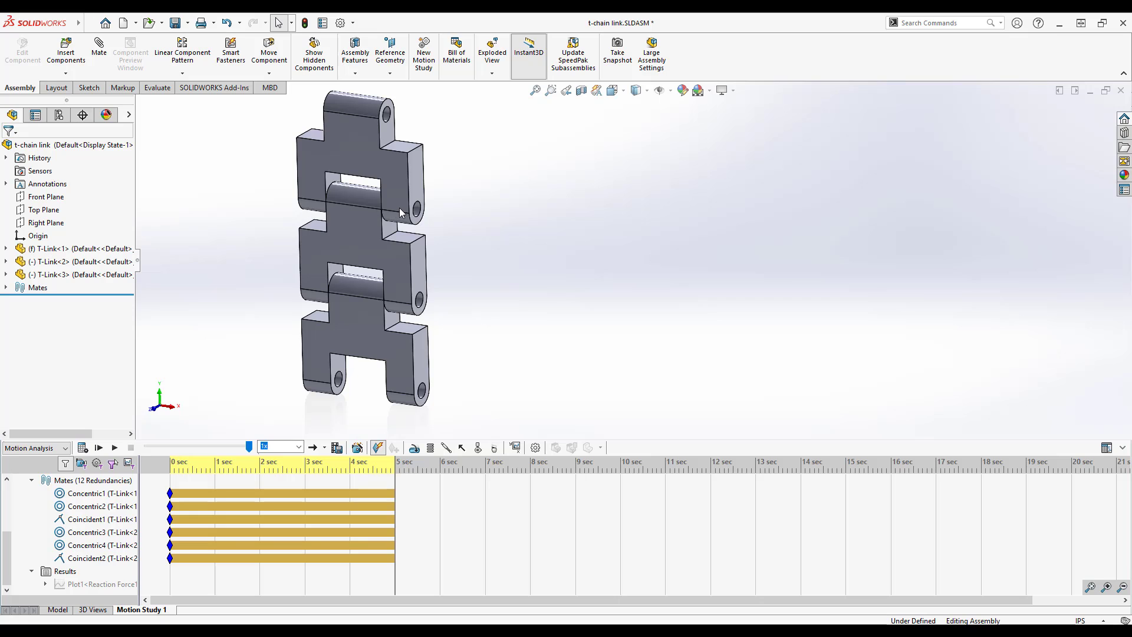
{"action": "left_click", "coordinate": [418, 211]}
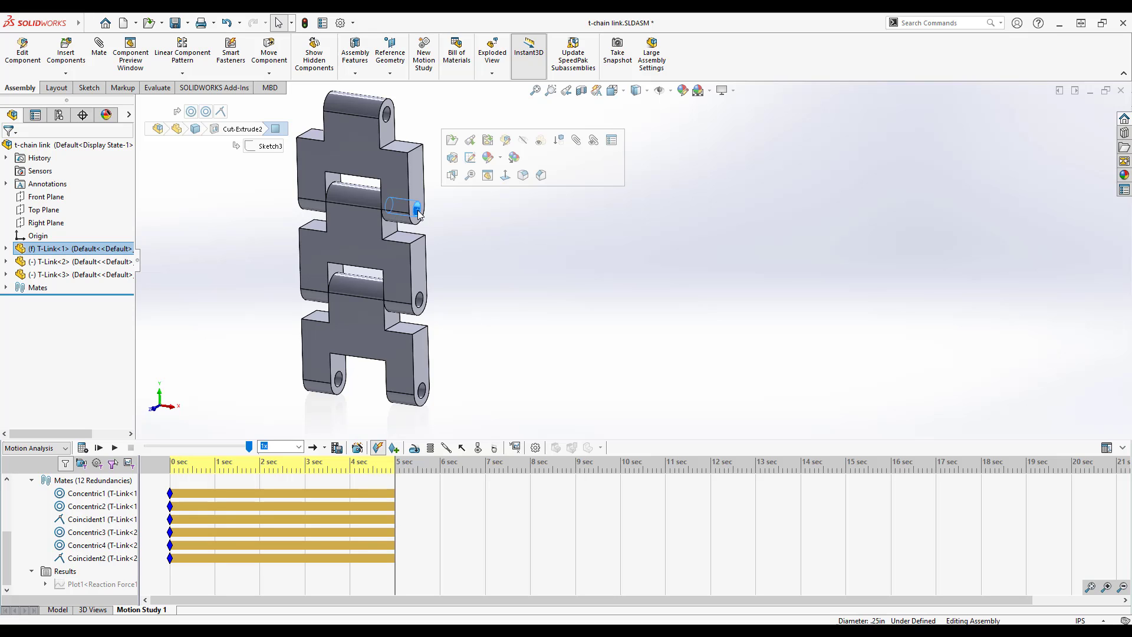
{"action": "left_click", "coordinate": [272, 214]}
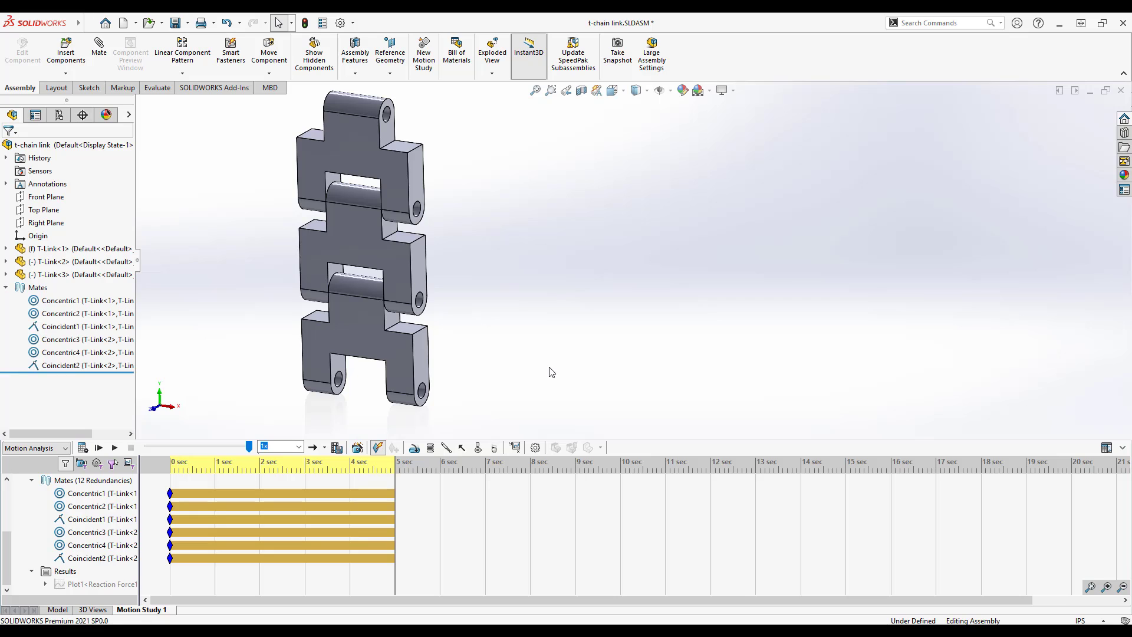
{"action": "left_click", "coordinate": [535, 449]}
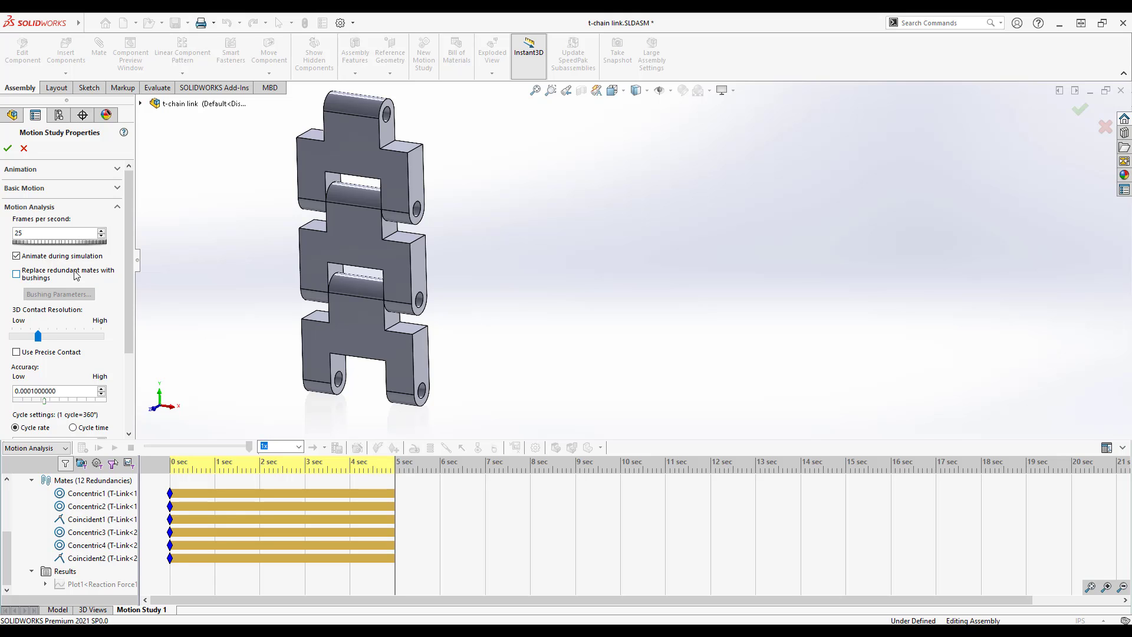
{"action": "left_click", "coordinate": [24, 149]}
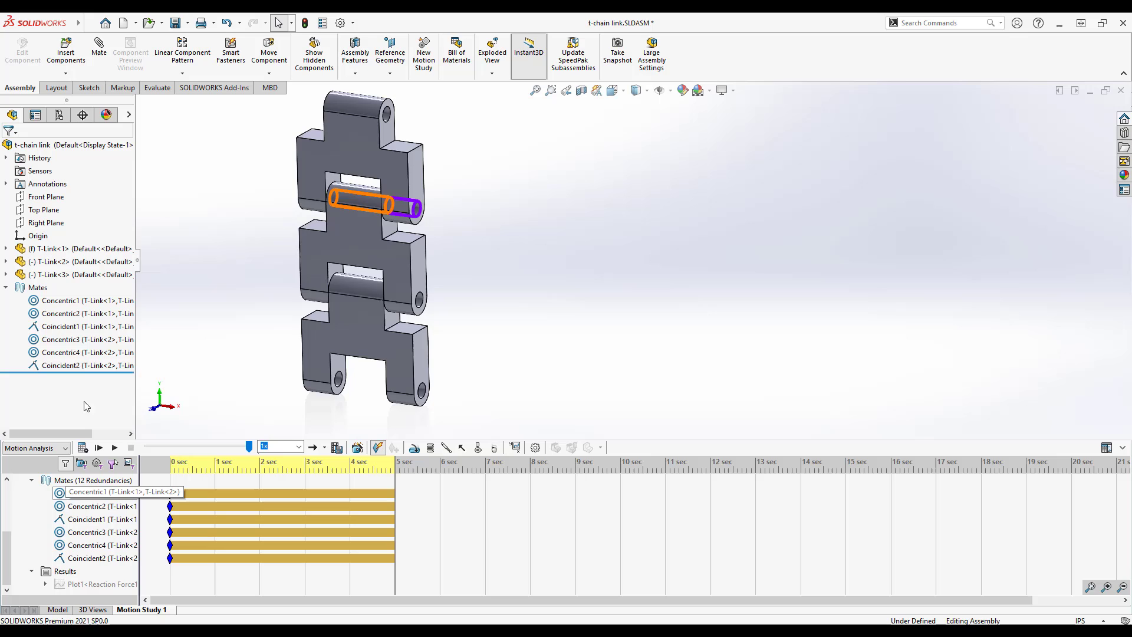
Edit the Concentric1 mate and display its Analysis options in a widened panel
{"action": "right_click", "coordinate": [61, 301]}
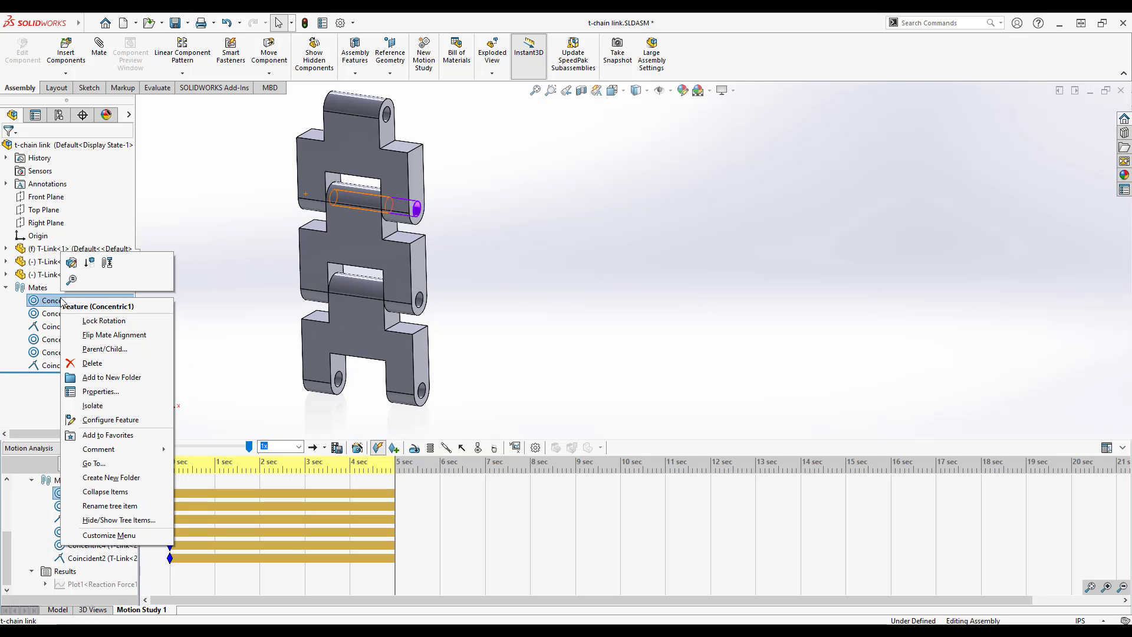
{"action": "left_click", "coordinate": [70, 263]}
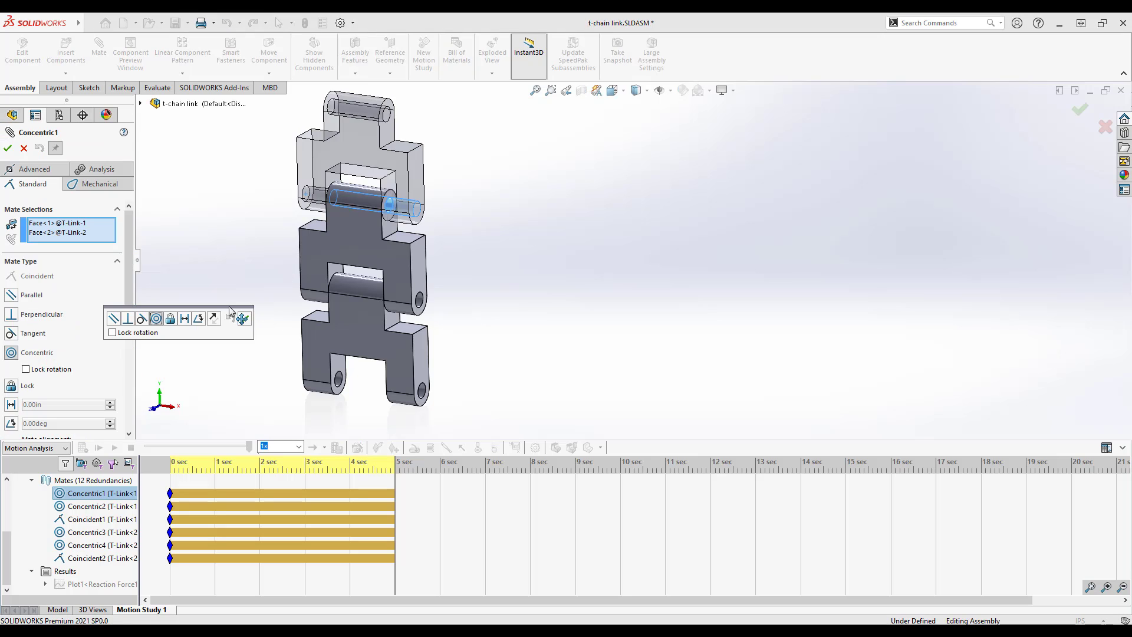
{"action": "left_click_drag", "start_coordinate": [227, 309], "coordinate": [667, 207]}
{"action": "scroll", "coordinate": [437, 221], "scroll_direction": "down", "scroll_amount": 5}
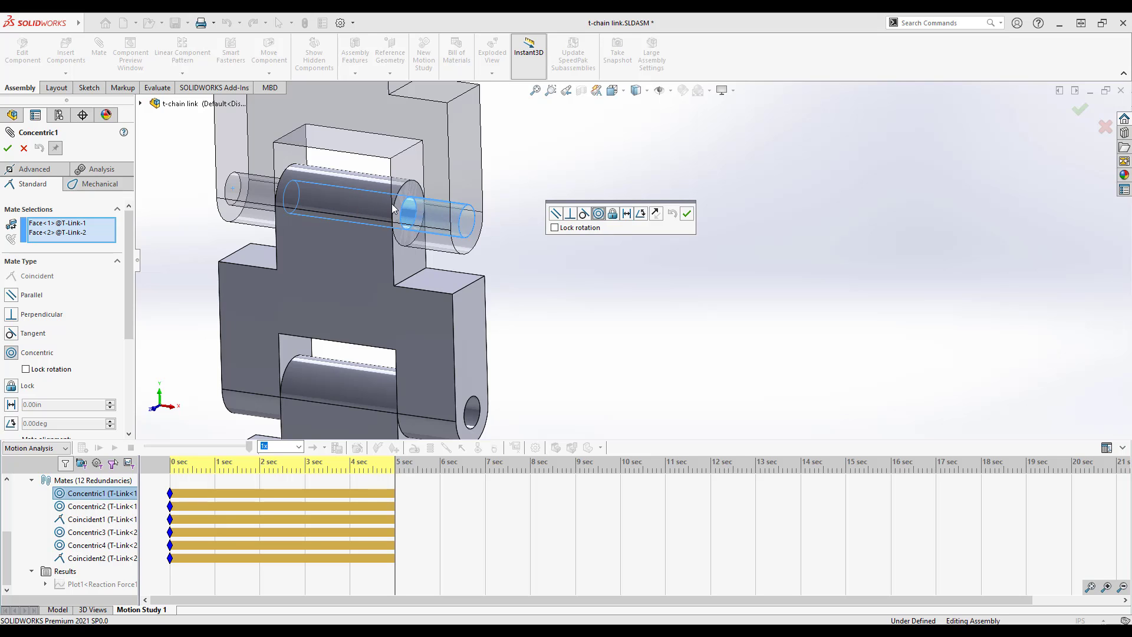
{"action": "left_click", "coordinate": [101, 170]}
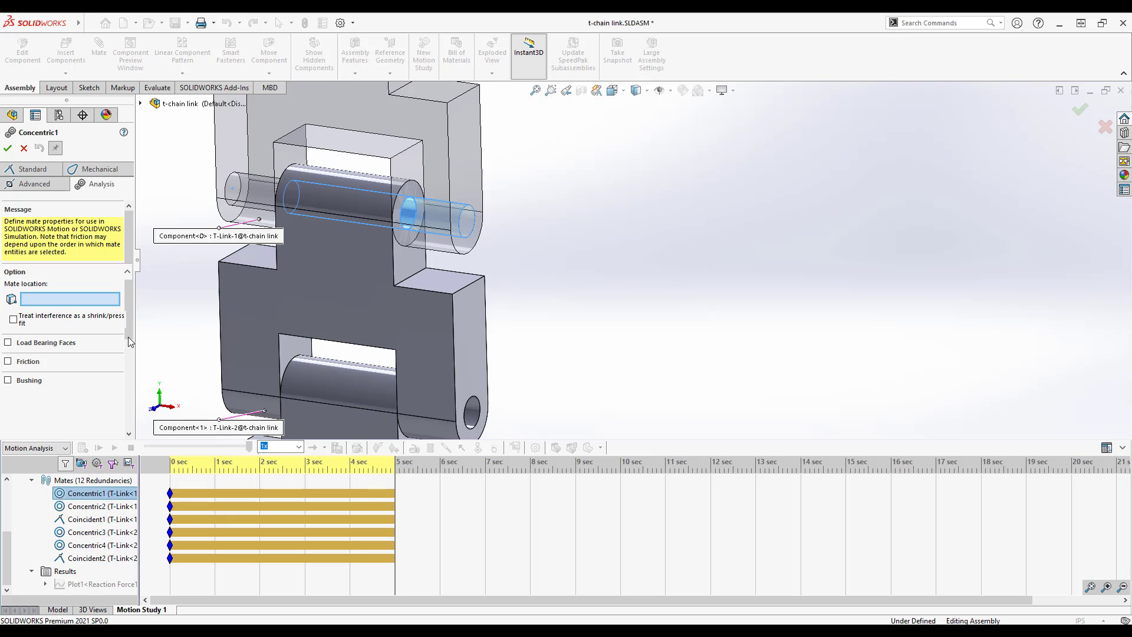
{"action": "key", "text": "z"}
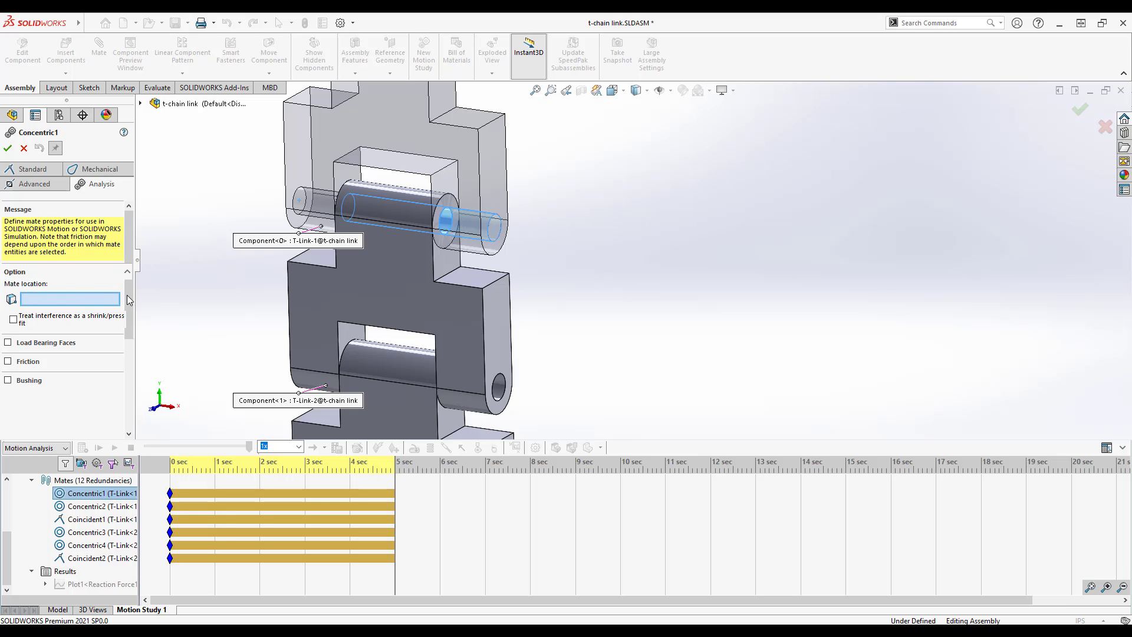
{"action": "left_click_drag", "start_coordinate": [137, 313], "coordinate": [158, 312]}
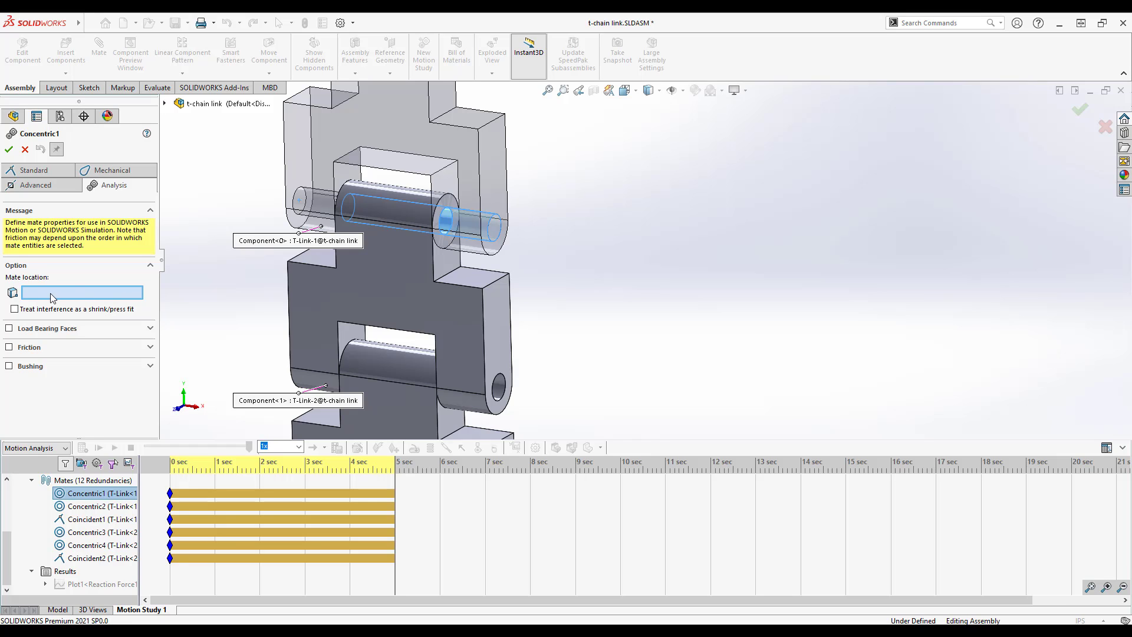
Enable Bushing on Concentric1: isotropic stiffness 571014.72 lbf/in translational, 8850.75 lbf·in/deg torsional
{"action": "left_click", "coordinate": [150, 327]}
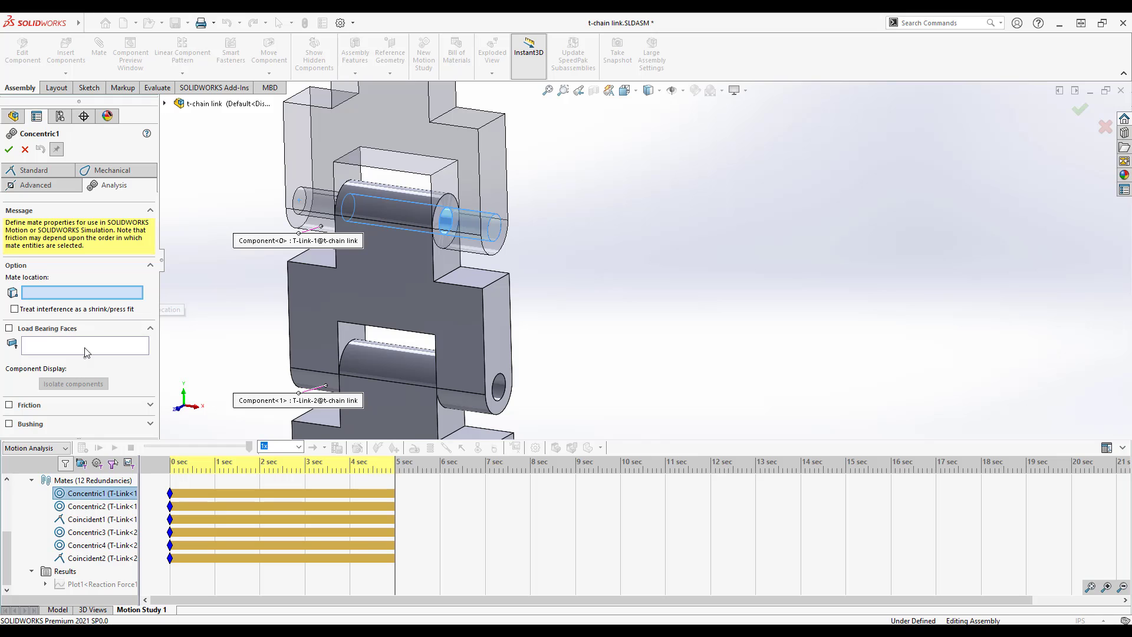
{"action": "left_click", "coordinate": [149, 405]}
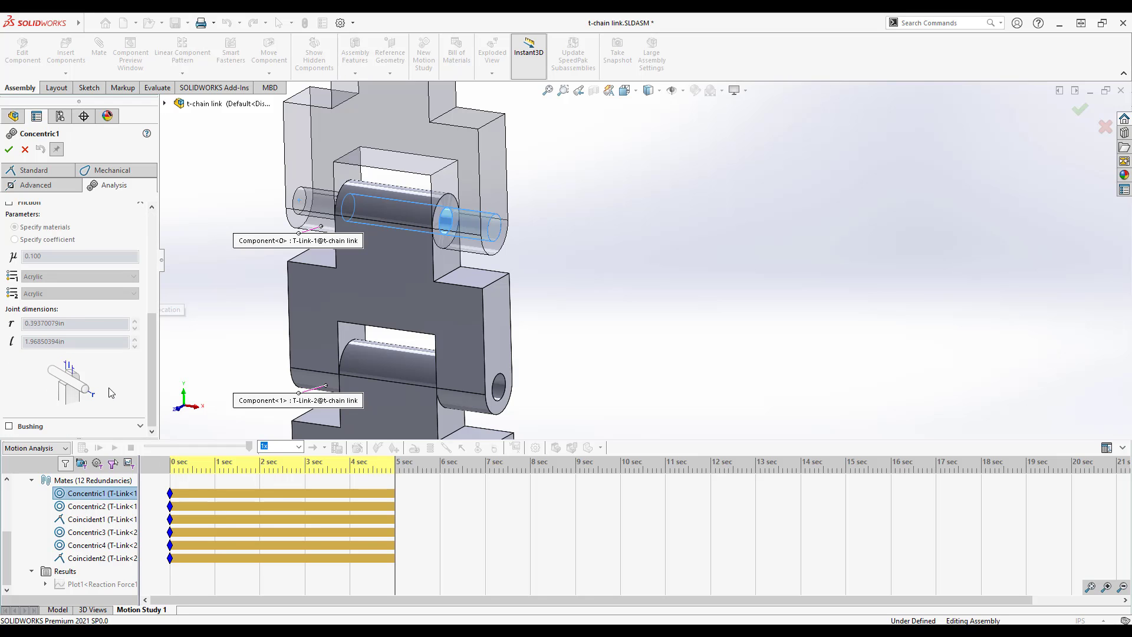
{"action": "scroll", "coordinate": [107, 328], "scroll_direction": "up", "scroll_amount": 2}
{"action": "scroll", "coordinate": [154, 319], "scroll_direction": "down", "scroll_amount": 2}
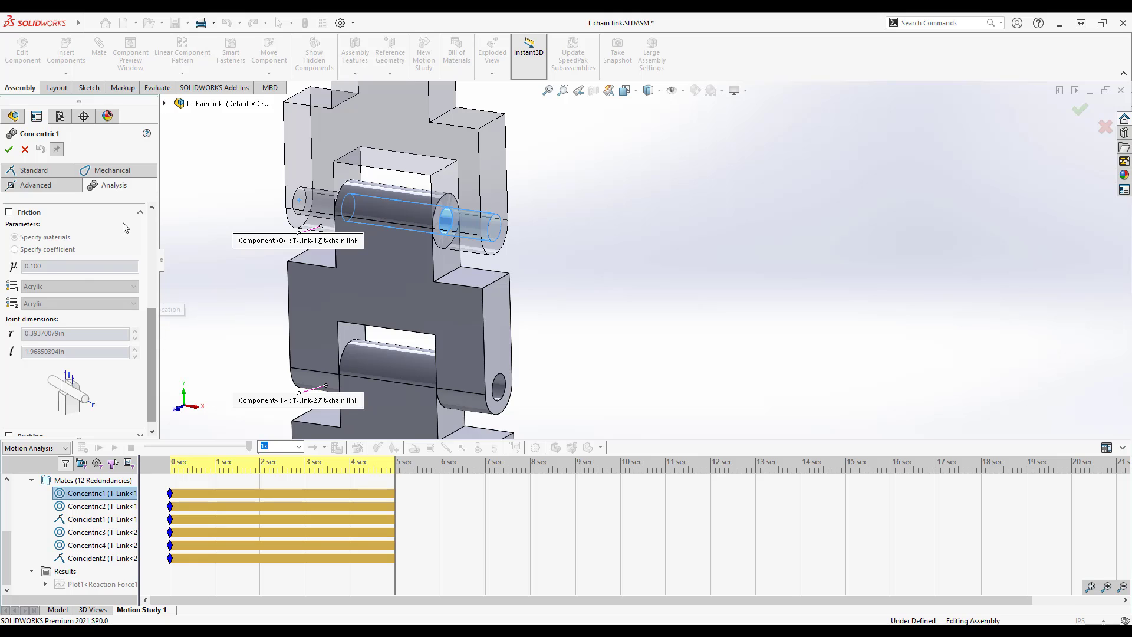
{"action": "scroll", "coordinate": [148, 325], "scroll_direction": "down", "scroll_amount": 1}
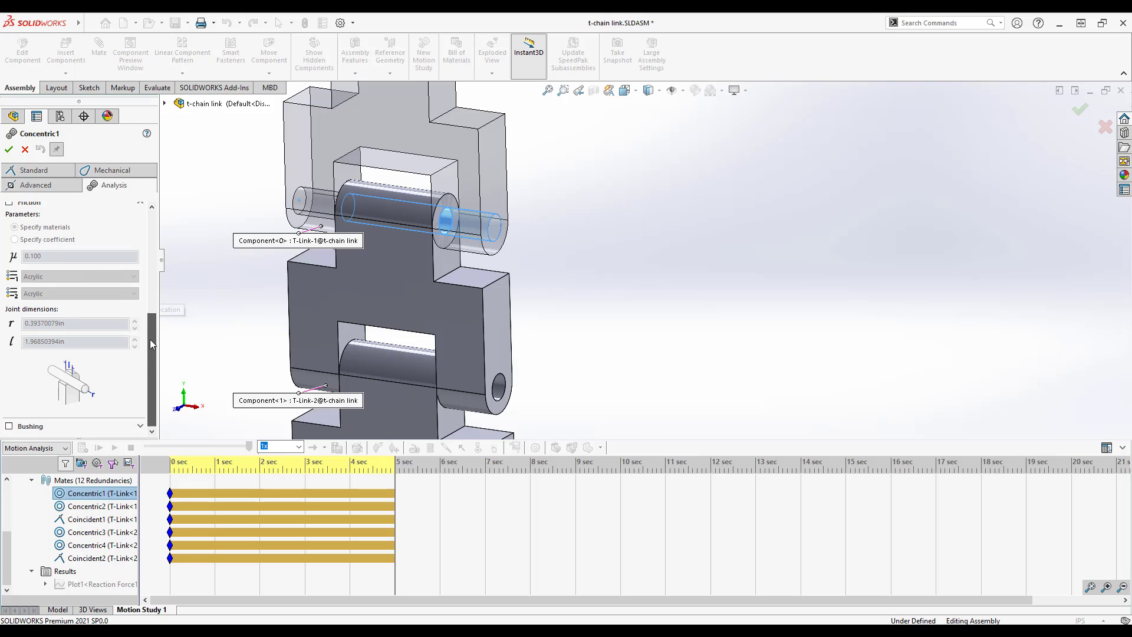
{"action": "left_click", "coordinate": [10, 426]}
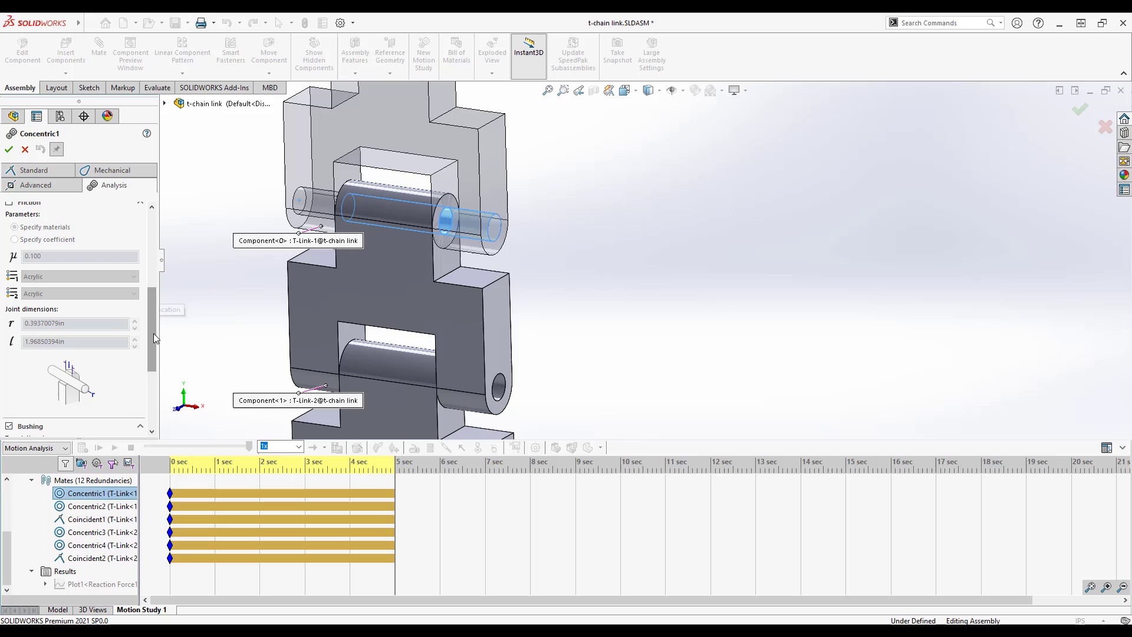
{"action": "left_click_drag", "start_coordinate": [153, 334], "coordinate": [153, 436]}
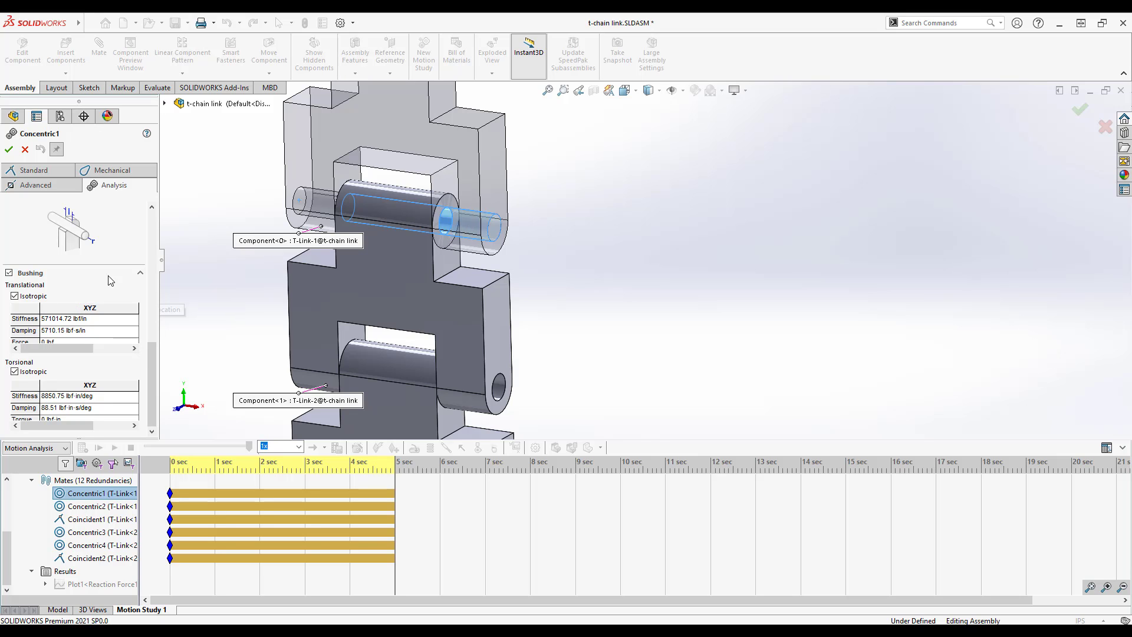
Accept the bushing mate and recalculate the motion study, now reporting 8 redundancies
{"action": "left_click", "coordinate": [9, 150]}
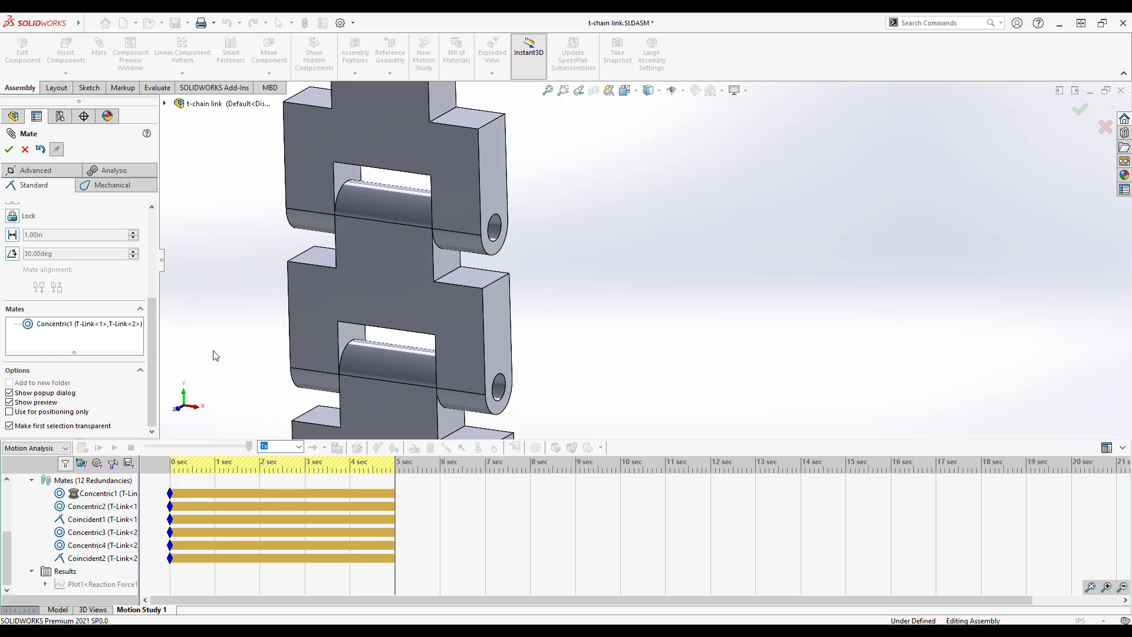
{"action": "left_click", "coordinate": [24, 149]}
{"action": "left_click", "coordinate": [83, 448]}
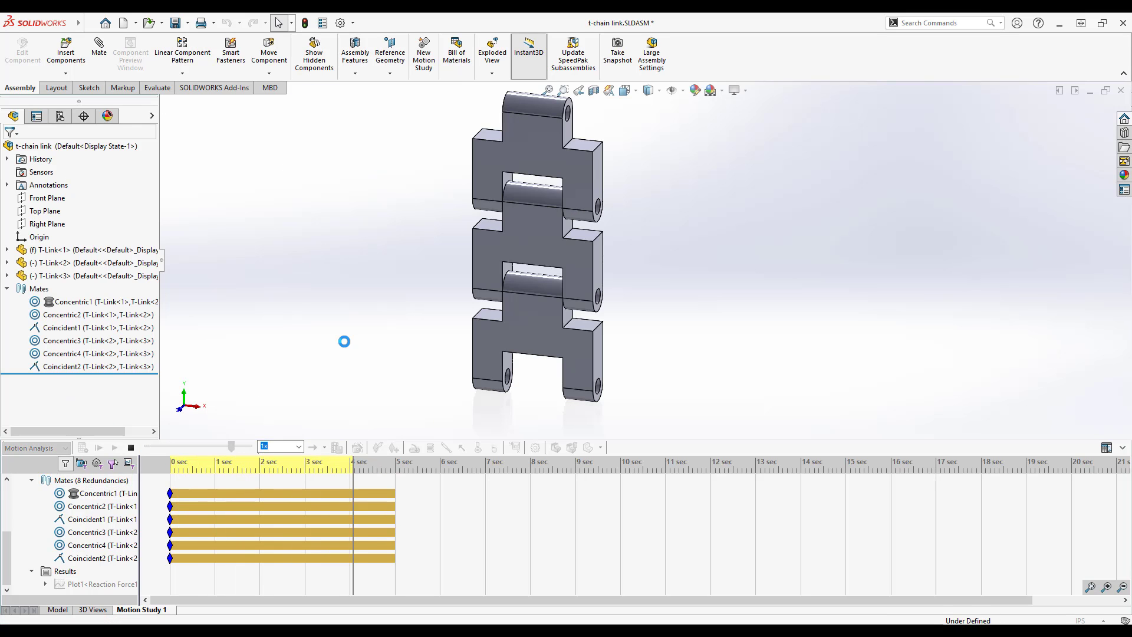
Show Plot1 again, now reading -0 lbf reaction forces, positioned lower over the model
{"action": "right_click", "coordinate": [59, 585]}
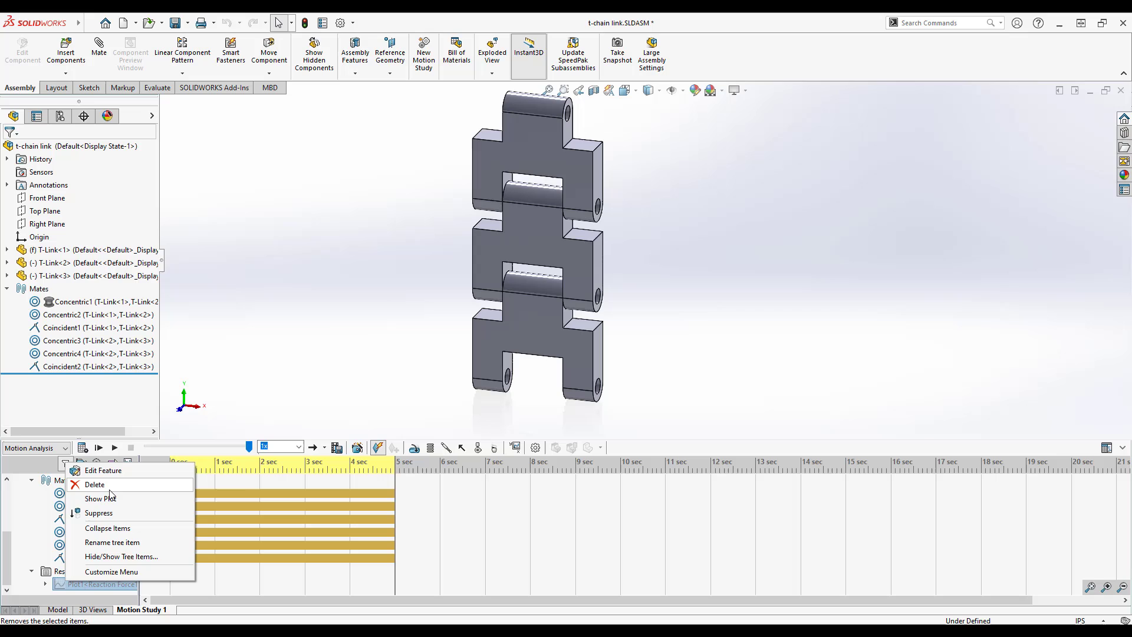
{"action": "left_click", "coordinate": [95, 495]}
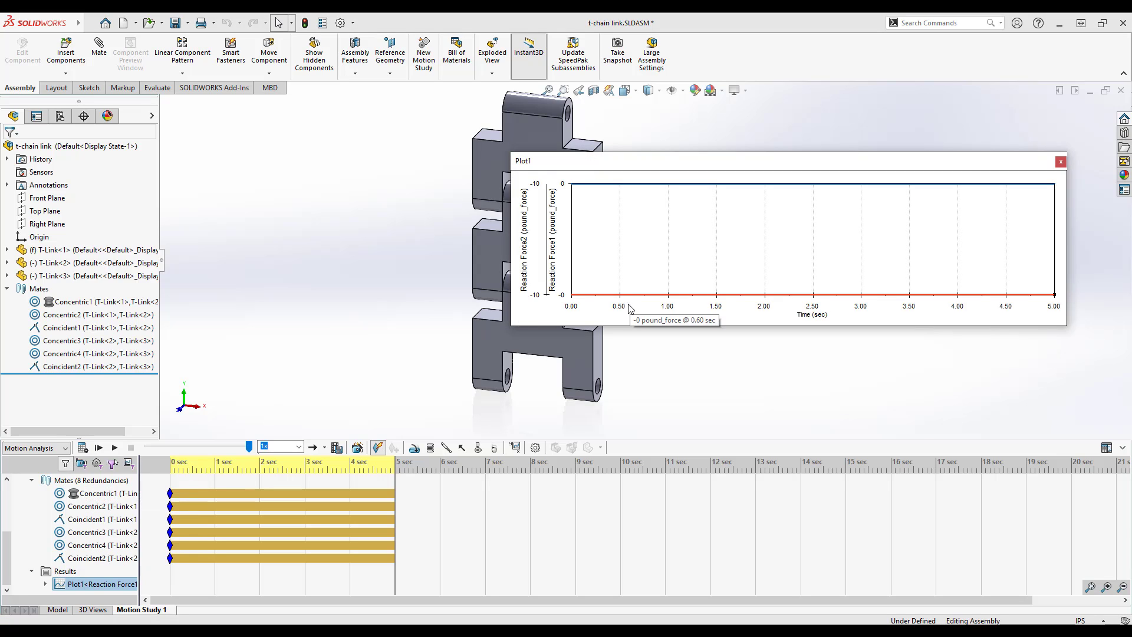
{"action": "mouse_move", "coordinate": [605, 304]}
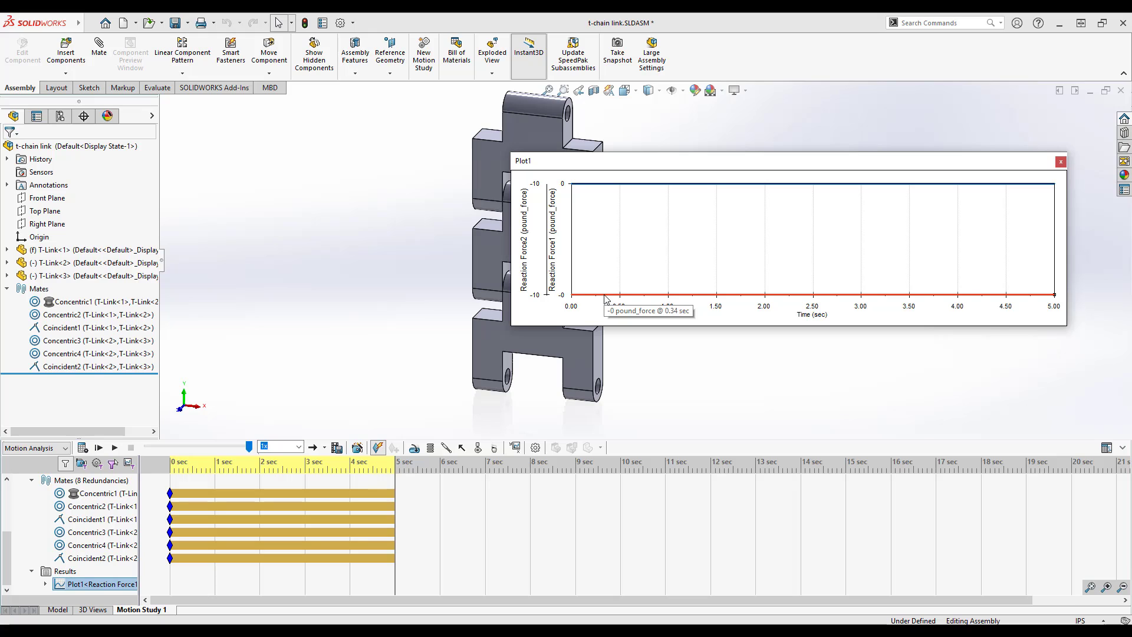
{"action": "mouse_move", "coordinate": [572, 283]}
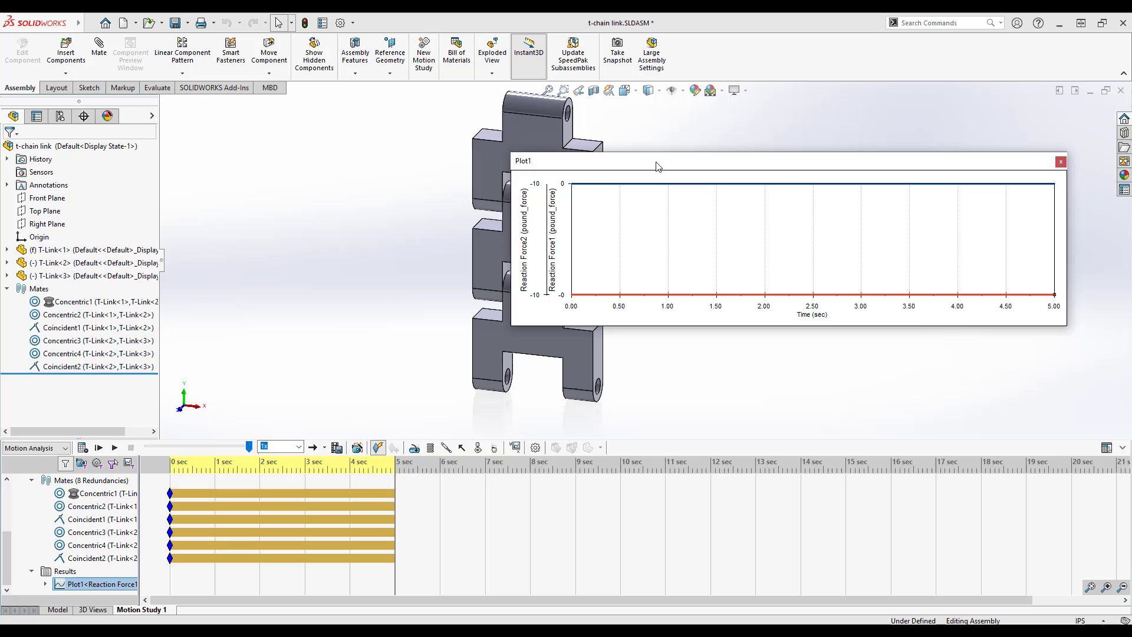
{"action": "left_click_drag", "start_coordinate": [656, 167], "coordinate": [646, 270]}
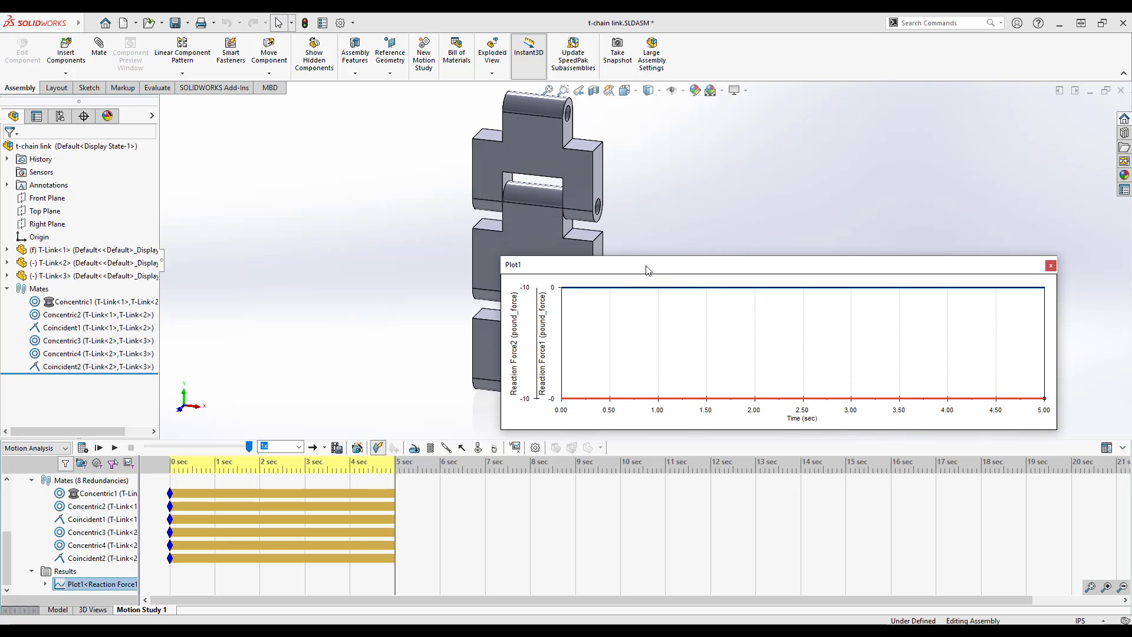
Enable 'Replace redundant mates with bushings' in study properties and recalculate to 0 redundancies
{"action": "left_click", "coordinate": [1051, 267]}
{"action": "left_click", "coordinate": [54, 316]}
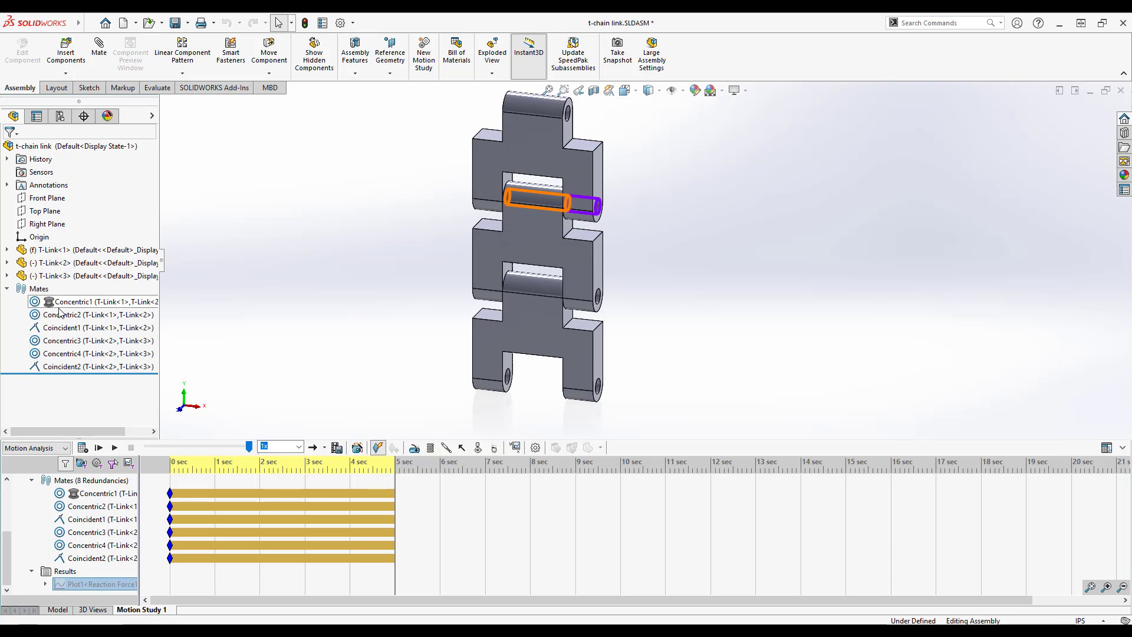
{"action": "right_click", "coordinate": [54, 317]}
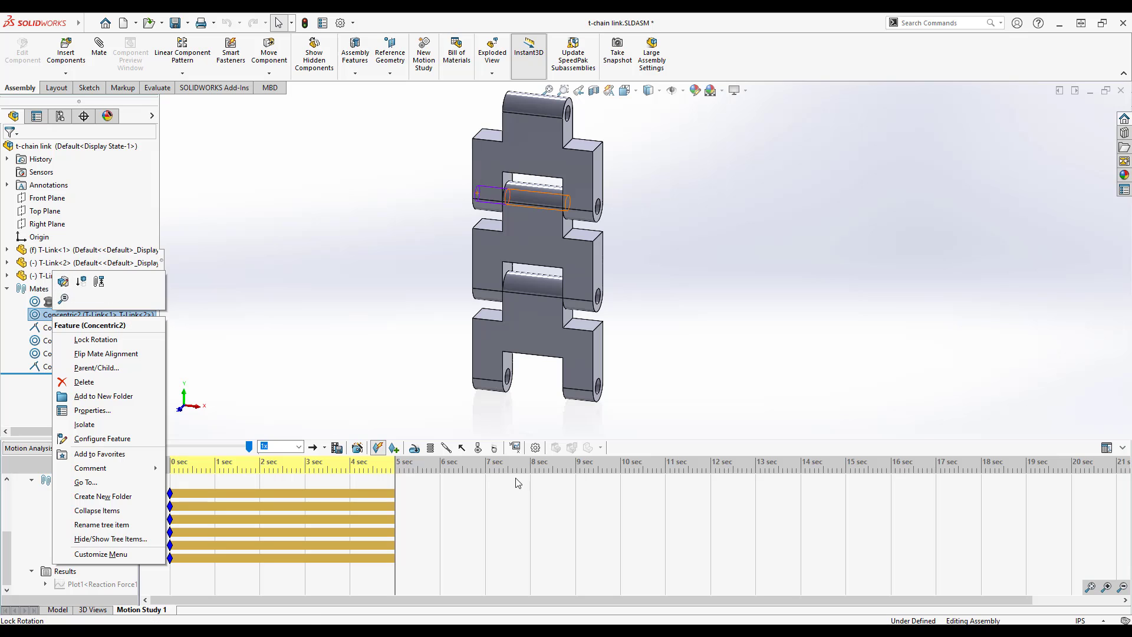
{"action": "left_click", "coordinate": [536, 452]}
{"action": "left_click", "coordinate": [536, 452]}
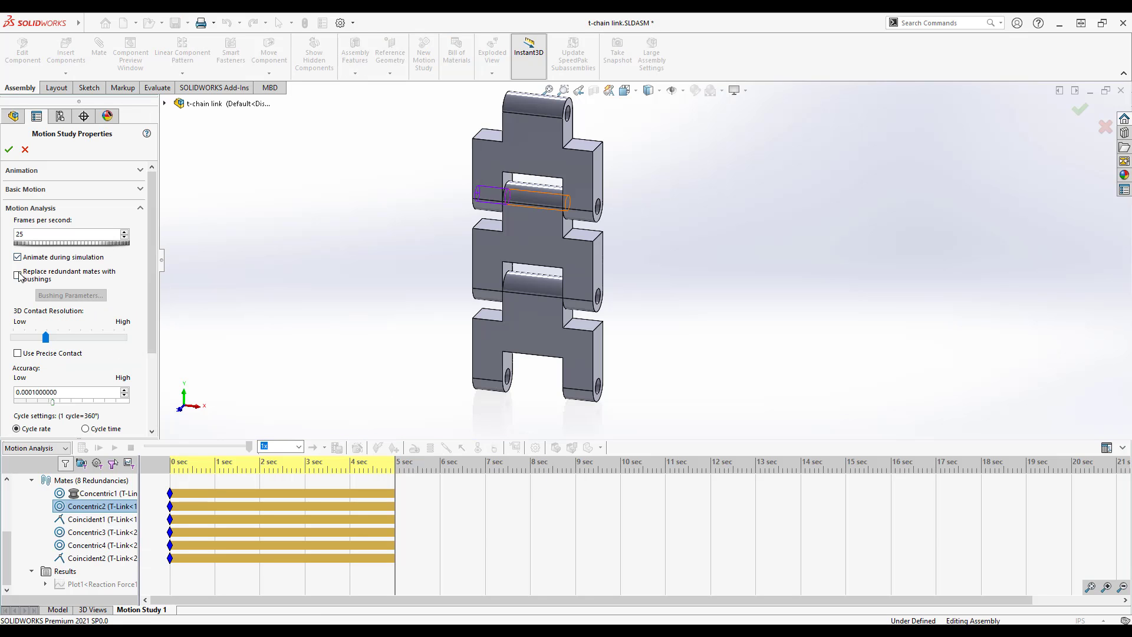
{"action": "left_click", "coordinate": [8, 149]}
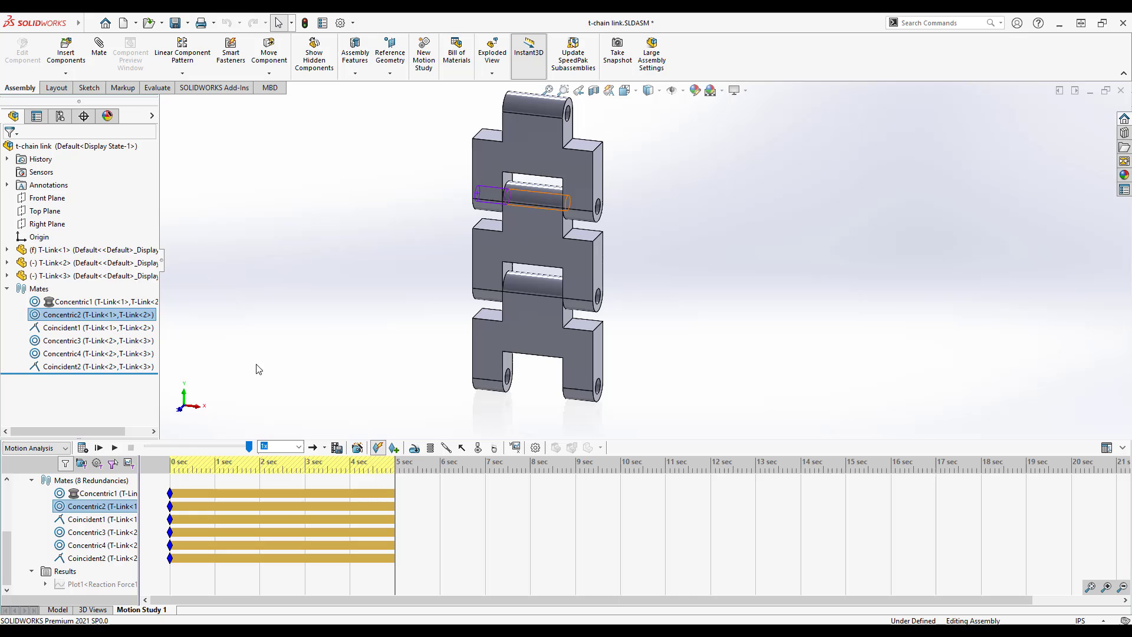
{"action": "left_click", "coordinate": [112, 449]}
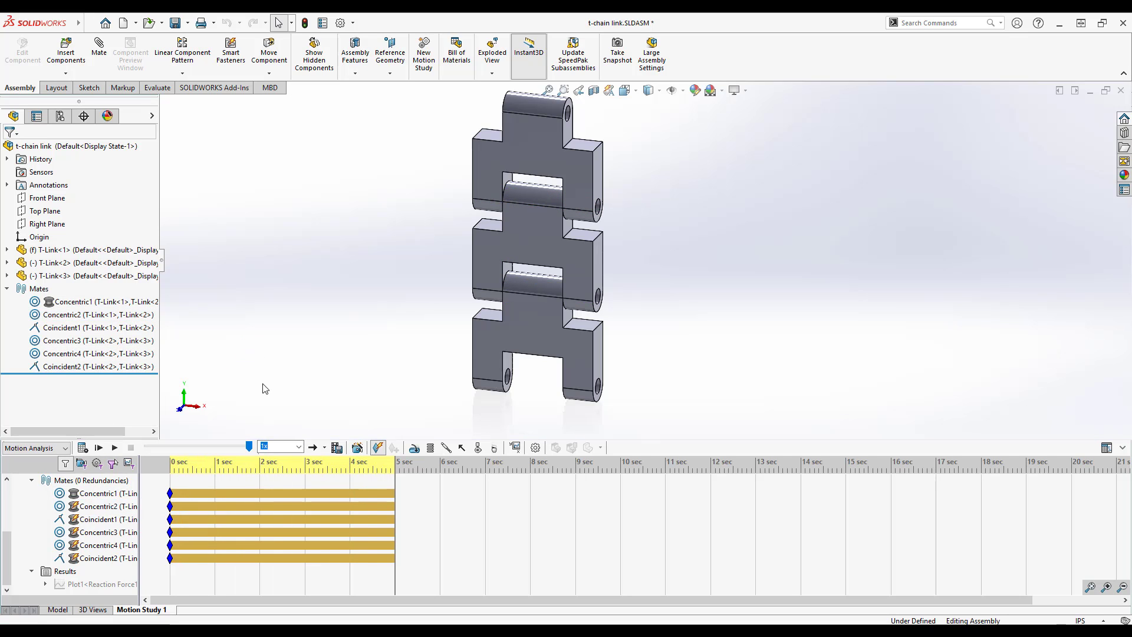
Reopen Plot1 and read both reaction forces settling near -8 lbf through 5 sec
{"action": "double_click", "coordinate": [97, 584]}
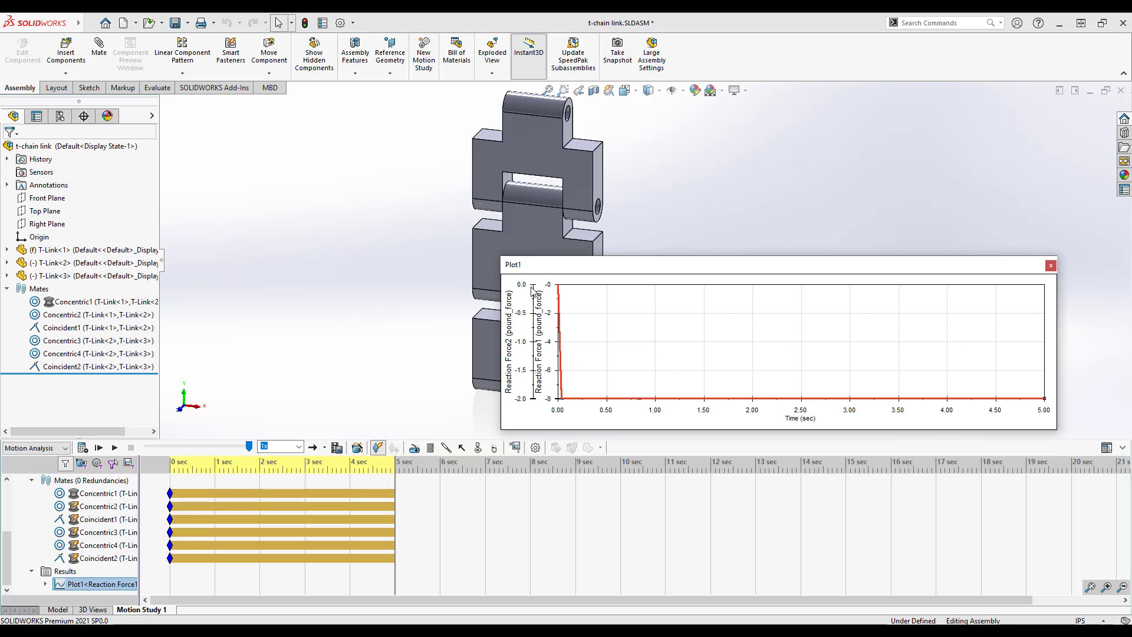
{"action": "left_click_drag", "start_coordinate": [614, 279], "coordinate": [558, 270]}
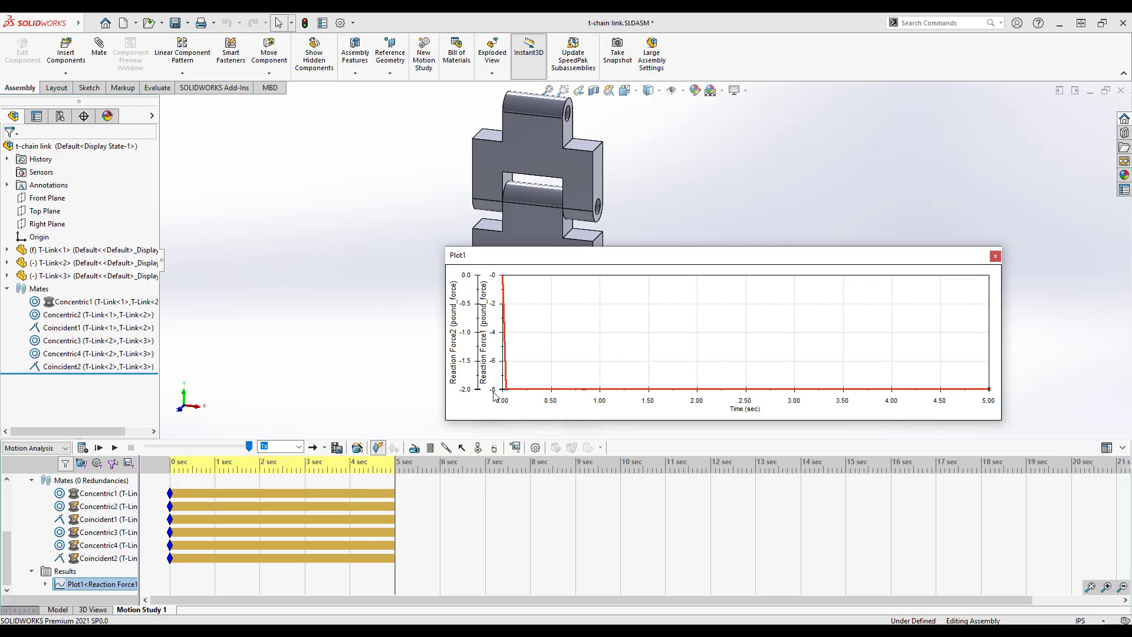
{"action": "left_click_drag", "start_coordinate": [684, 255], "coordinate": [766, 123]}
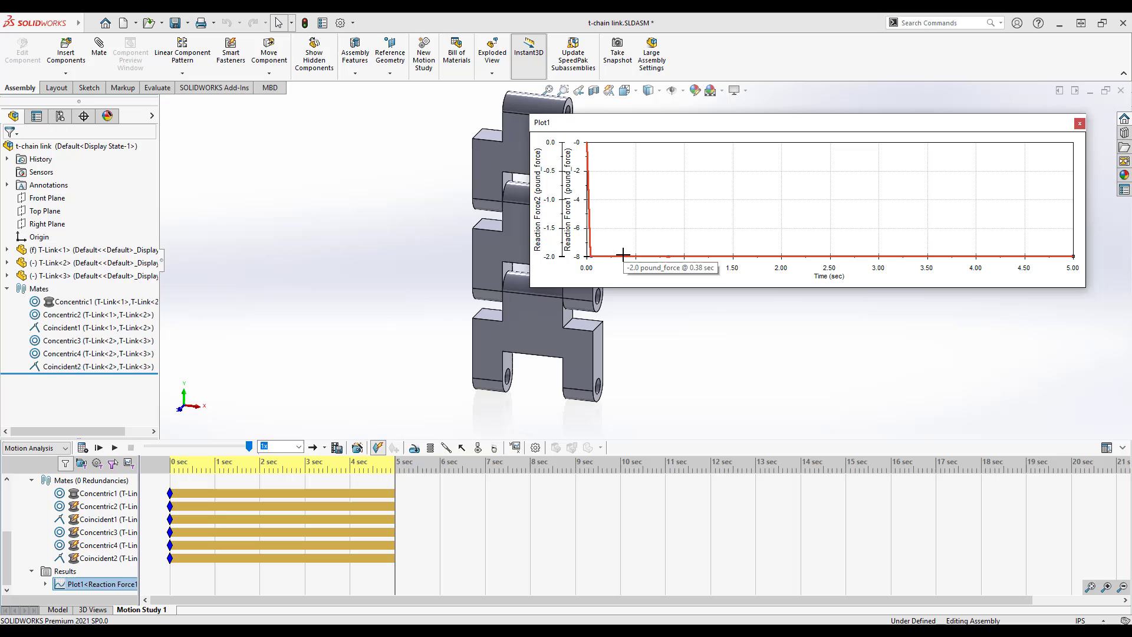
{"action": "mouse_move", "coordinate": [648, 258]}
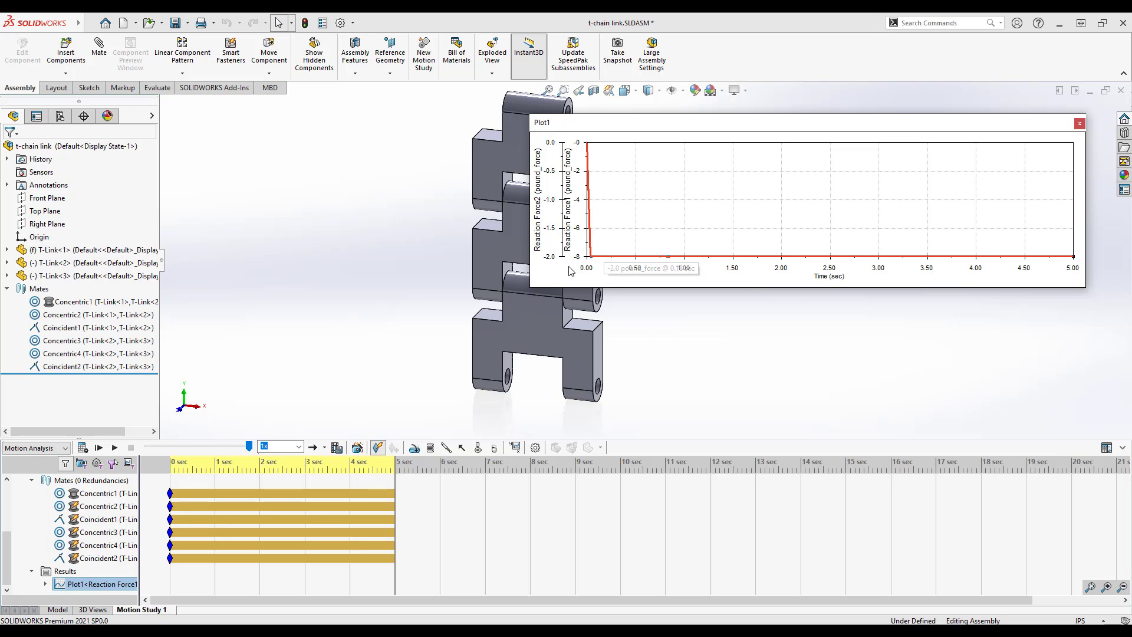
{"action": "left_click_drag", "start_coordinate": [769, 122], "coordinate": [792, 132]}
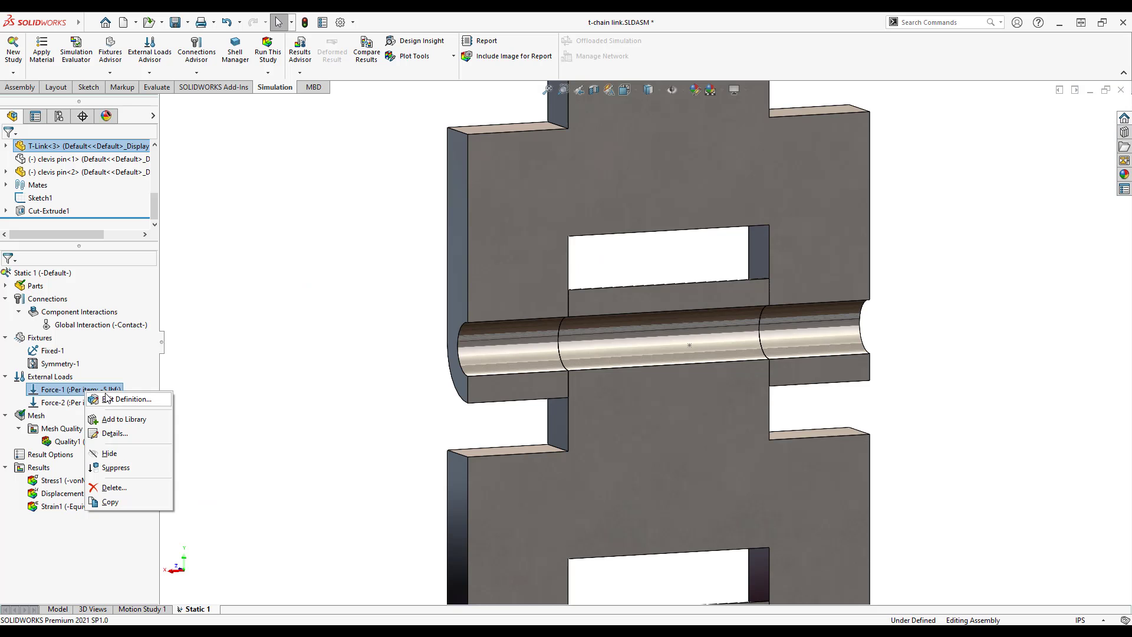
Change the Force-1 pin load from 5 lbf to 10 lbf
{"action": "left_click", "coordinate": [118, 396]}
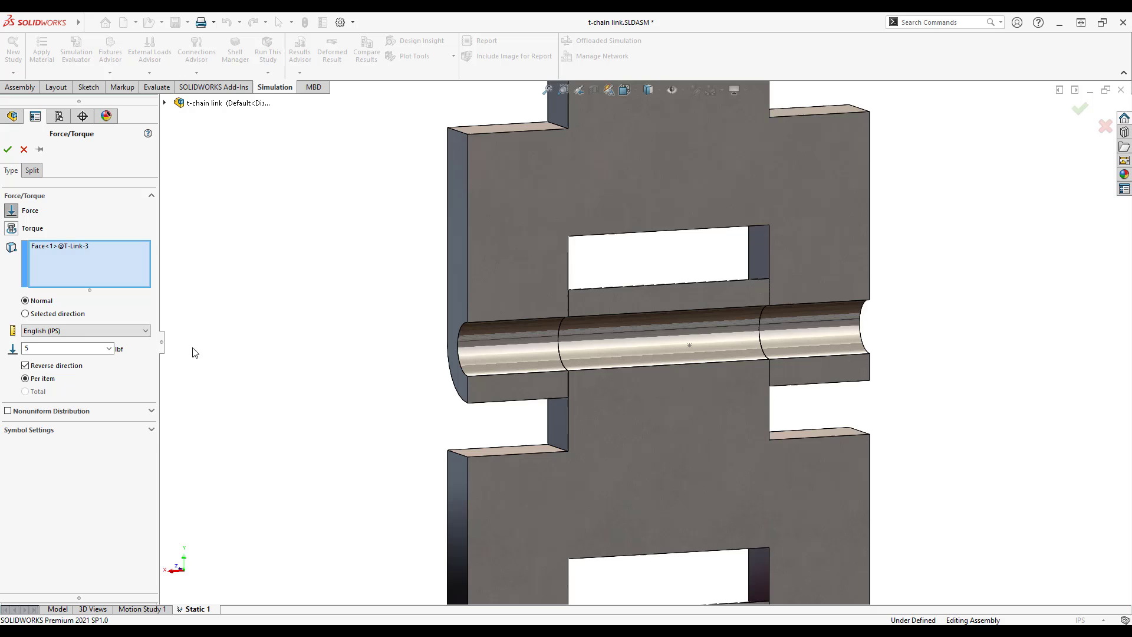
{"action": "double_click", "coordinate": [47, 348]}
{"action": "type", "text": "10"}
{"action": "left_click", "coordinate": [8, 148]}
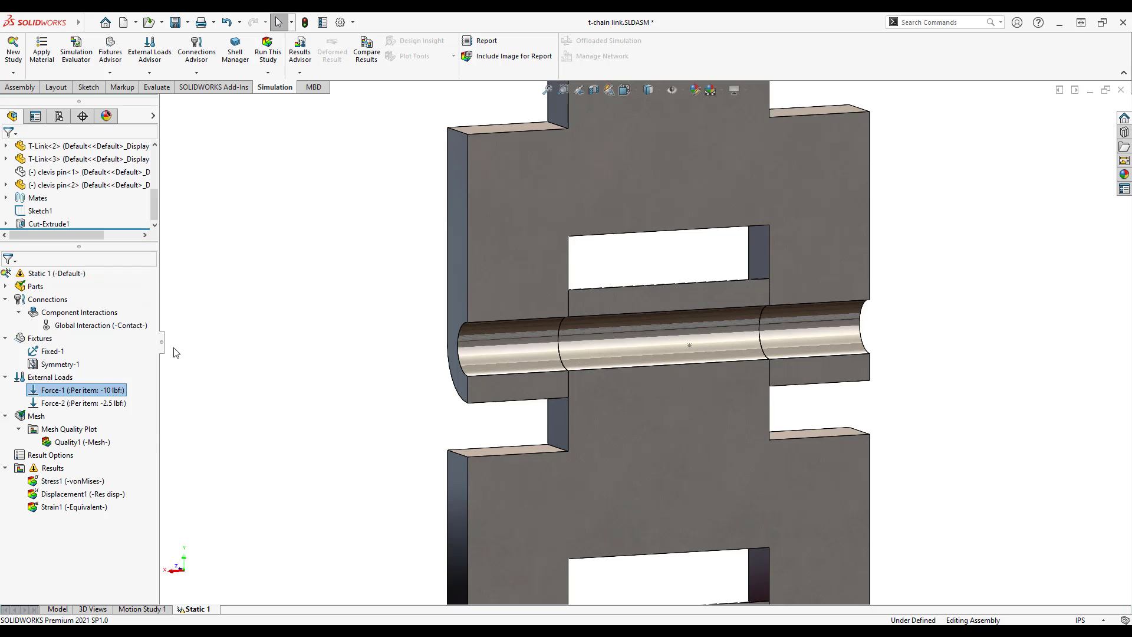
Change Force-2 from 2.5 lbf to 5 lbf and run the Static 1 study
{"action": "right_click", "coordinate": [82, 404]}
{"action": "left_click", "coordinate": [115, 407]}
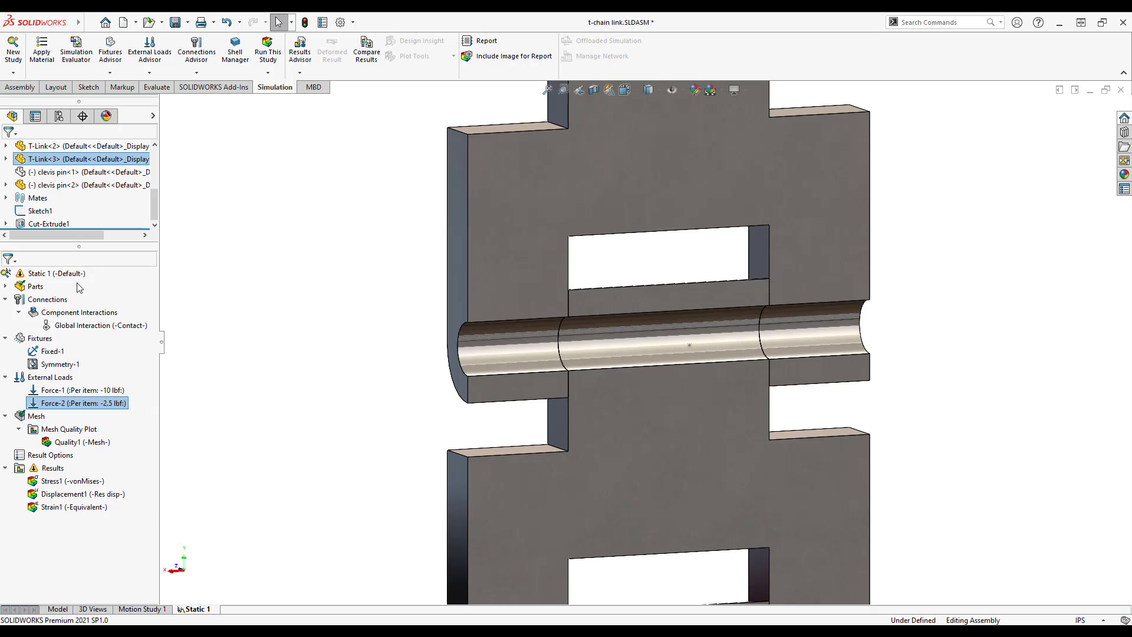
{"action": "double_click", "coordinate": [64, 348]}
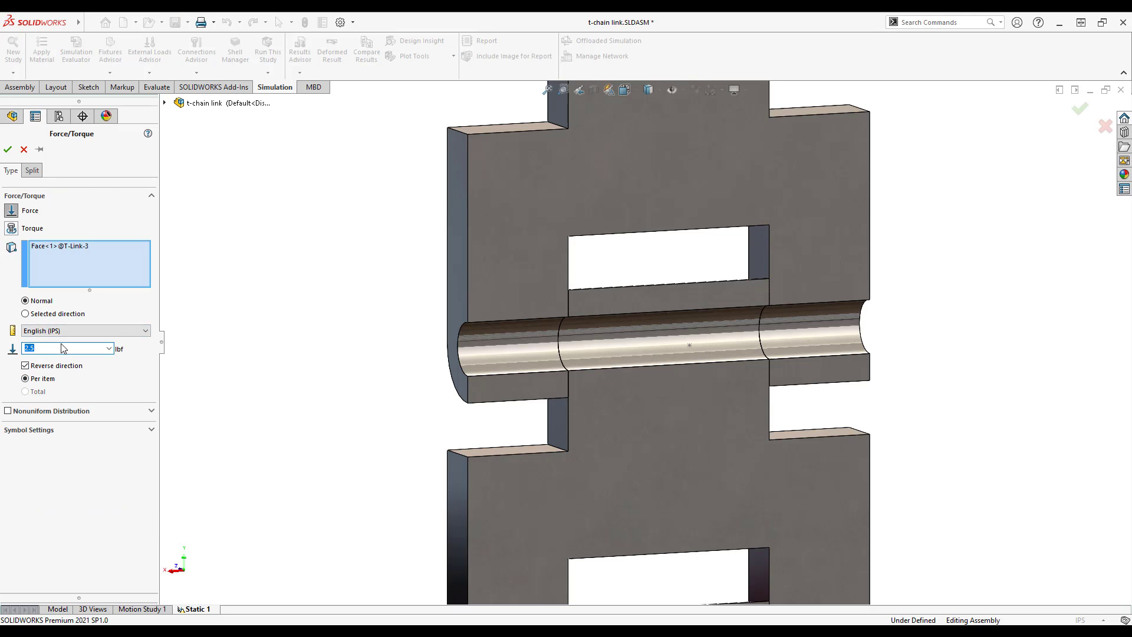
{"action": "type", "text": "5"}
{"action": "left_click", "coordinate": [8, 149]}
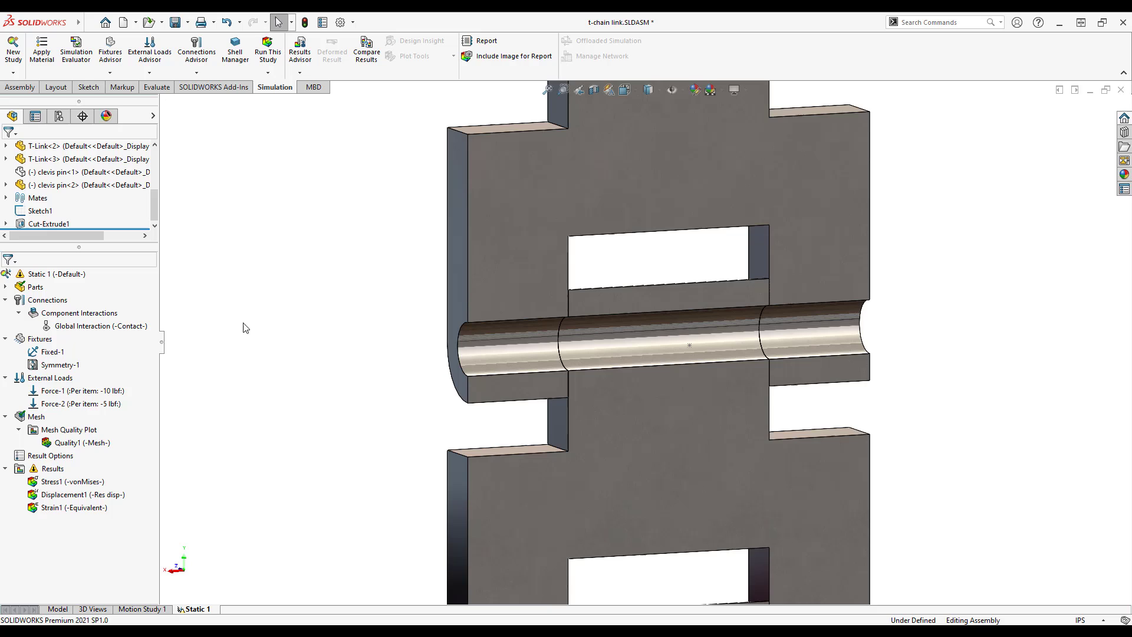
{"action": "left_click", "coordinate": [268, 50]}
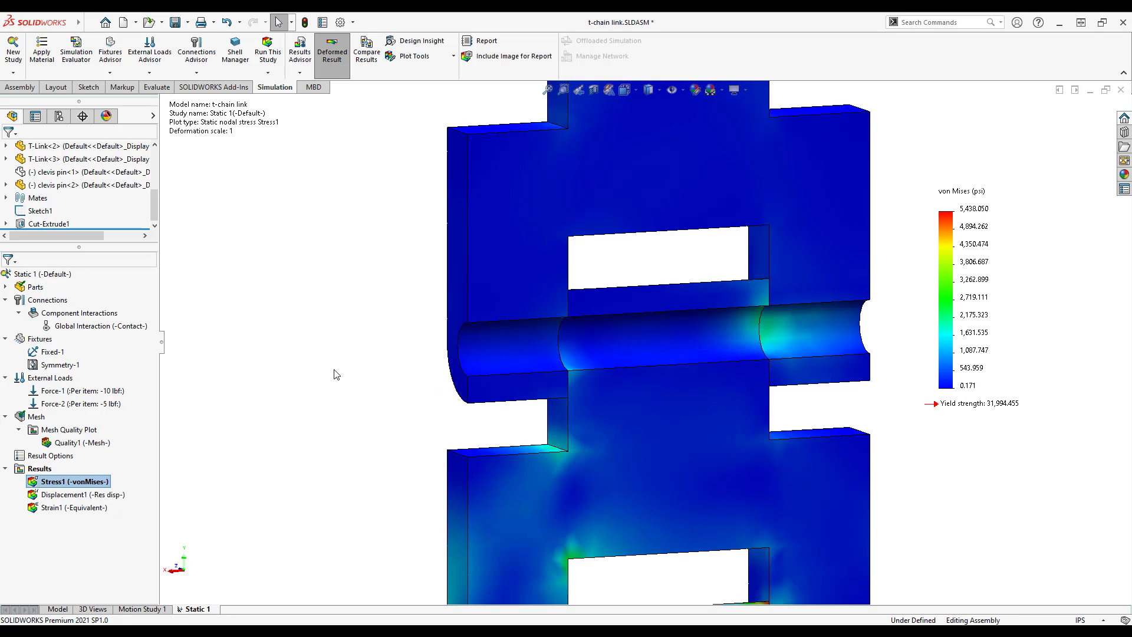
List result forces on the left pin face as Contact/Friction force in English (IPS) units
{"action": "right_click", "coordinate": [47, 471]}
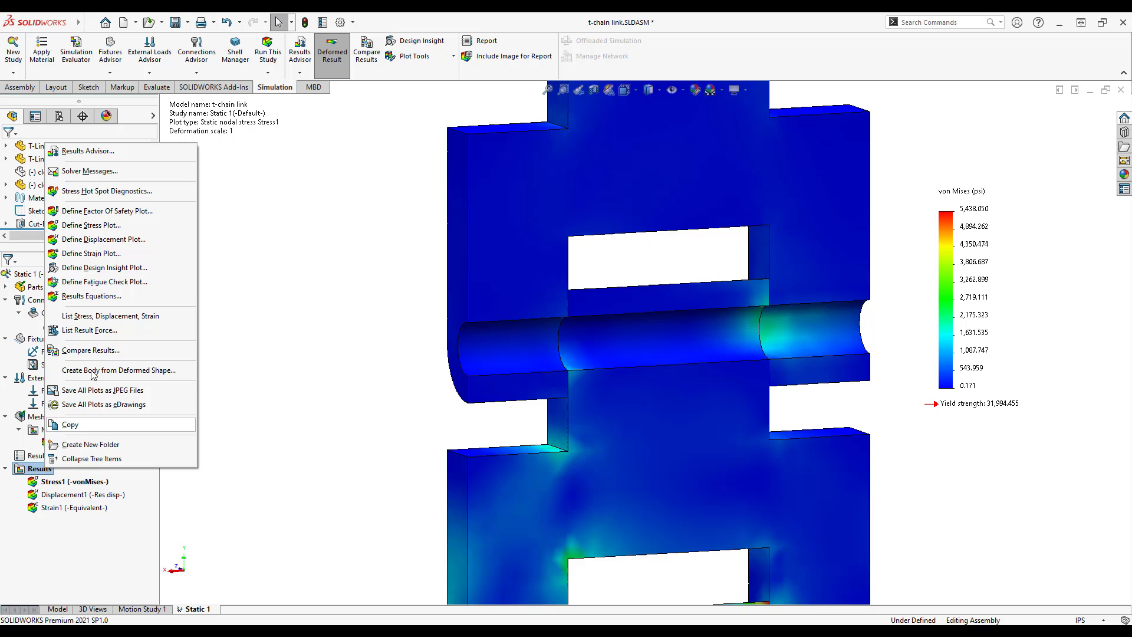
{"action": "left_click", "coordinate": [90, 331]}
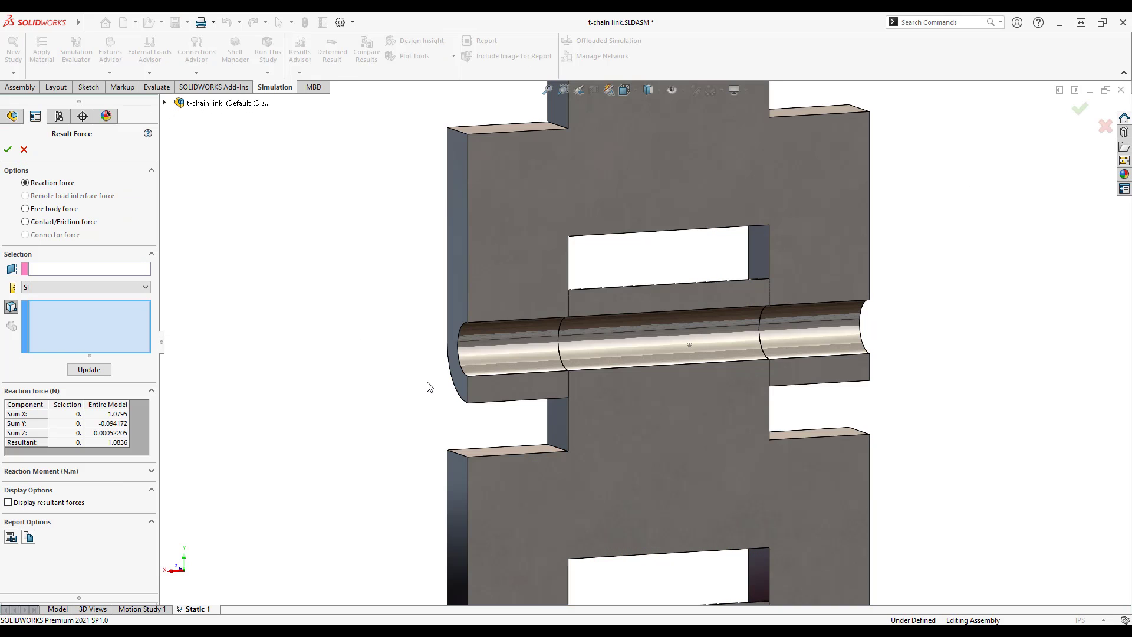
{"action": "left_click", "coordinate": [523, 355]}
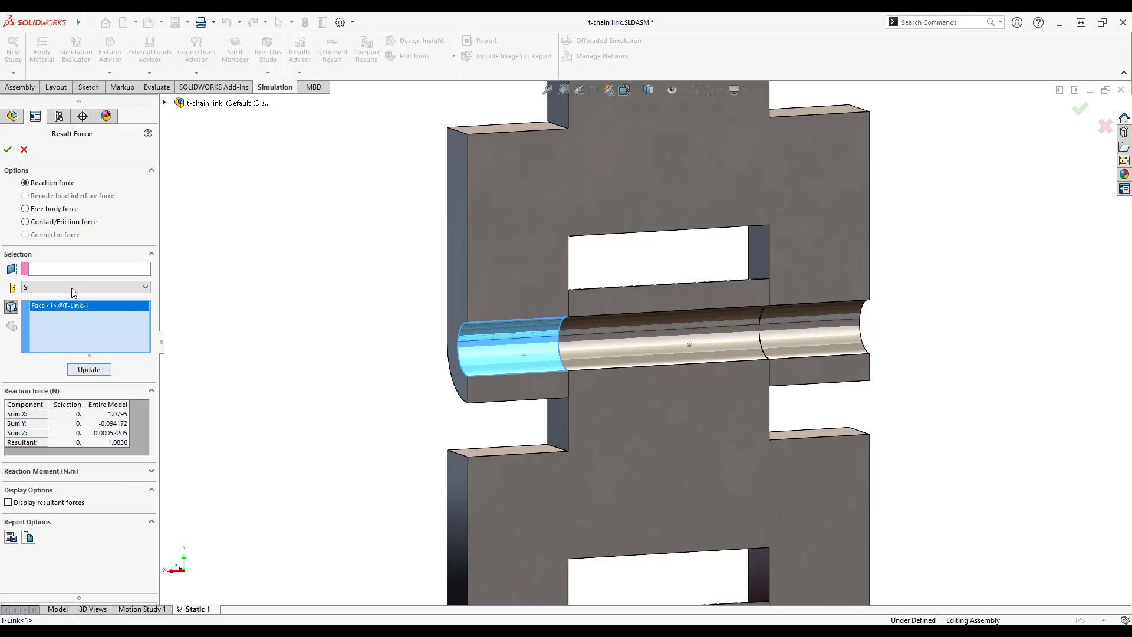
{"action": "left_click", "coordinate": [41, 210]}
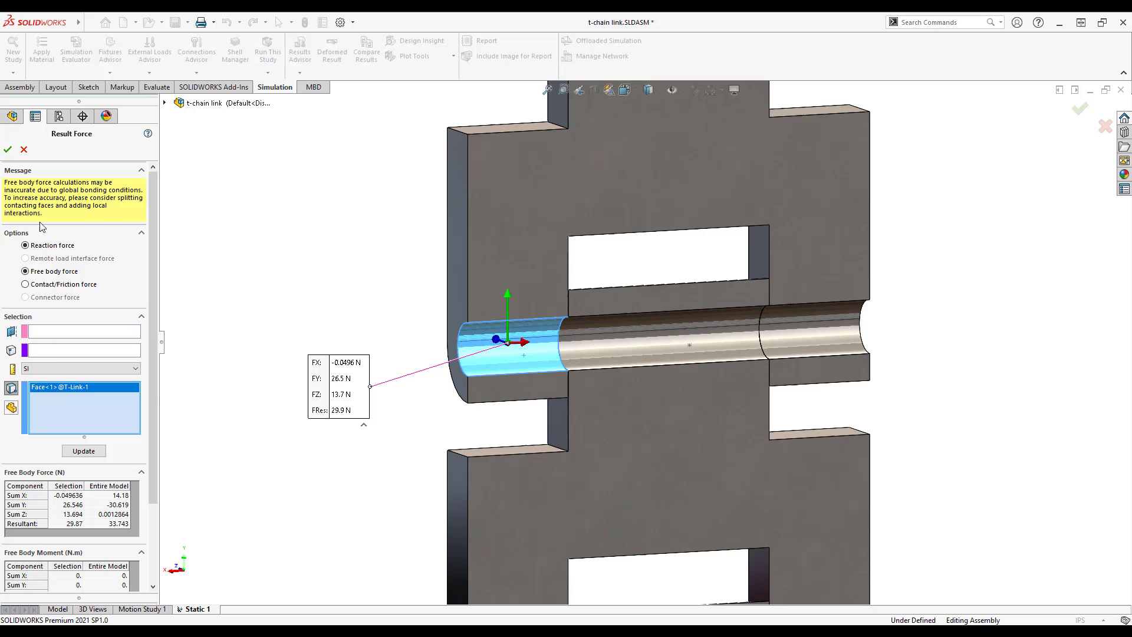
{"action": "left_click", "coordinate": [52, 285]}
{"action": "left_click", "coordinate": [72, 289]}
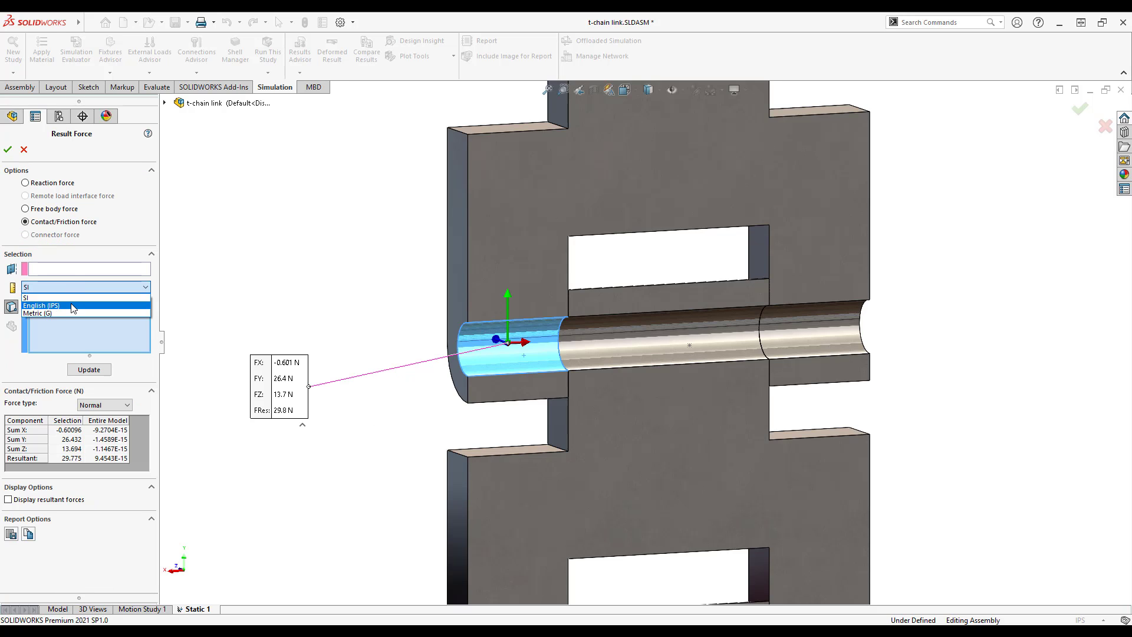
{"action": "left_click", "coordinate": [65, 304]}
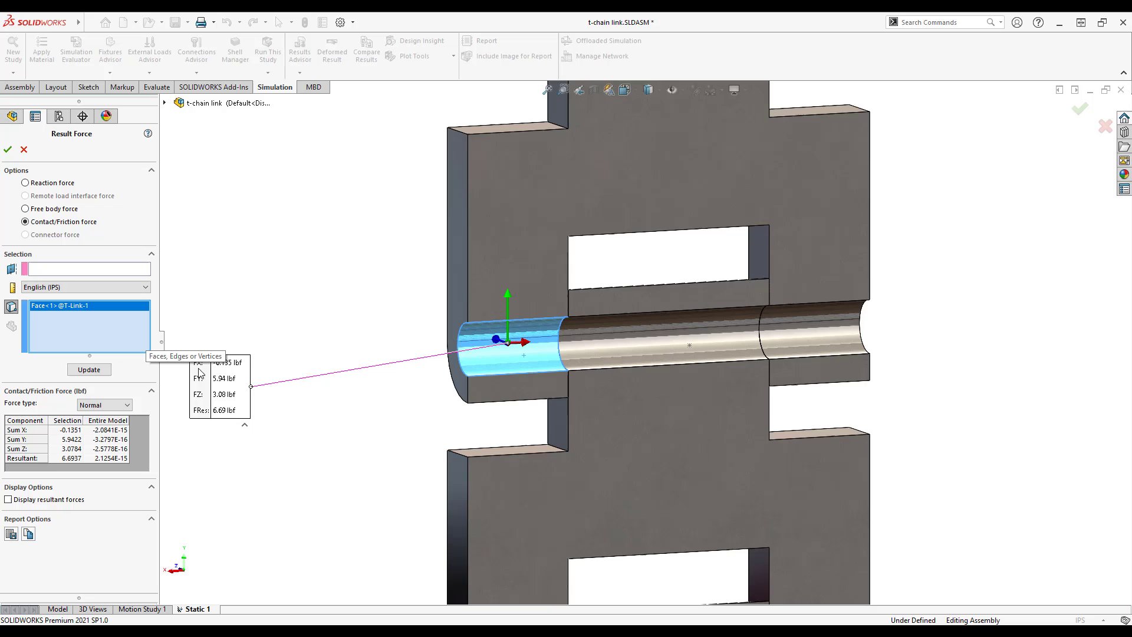
{"action": "left_click_drag", "start_coordinate": [215, 367], "coordinate": [341, 238]}
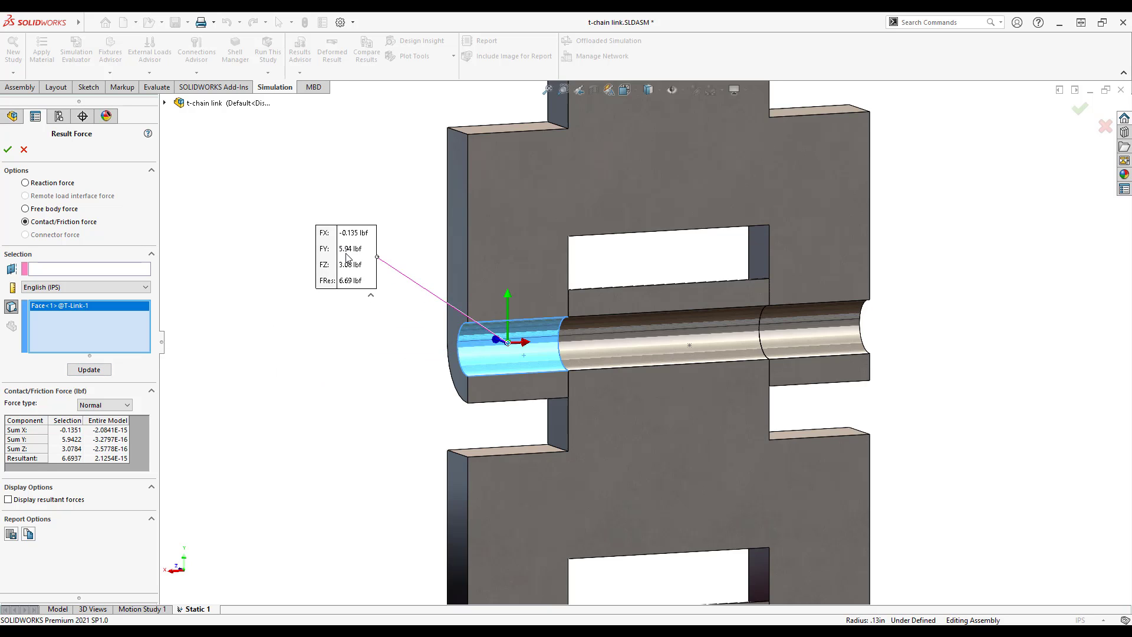
Swap the selection to the right pin face and update, giving FY -9.03, FZ 2.76, resultant 9.44 lbf
{"action": "right_click", "coordinate": [84, 328]}
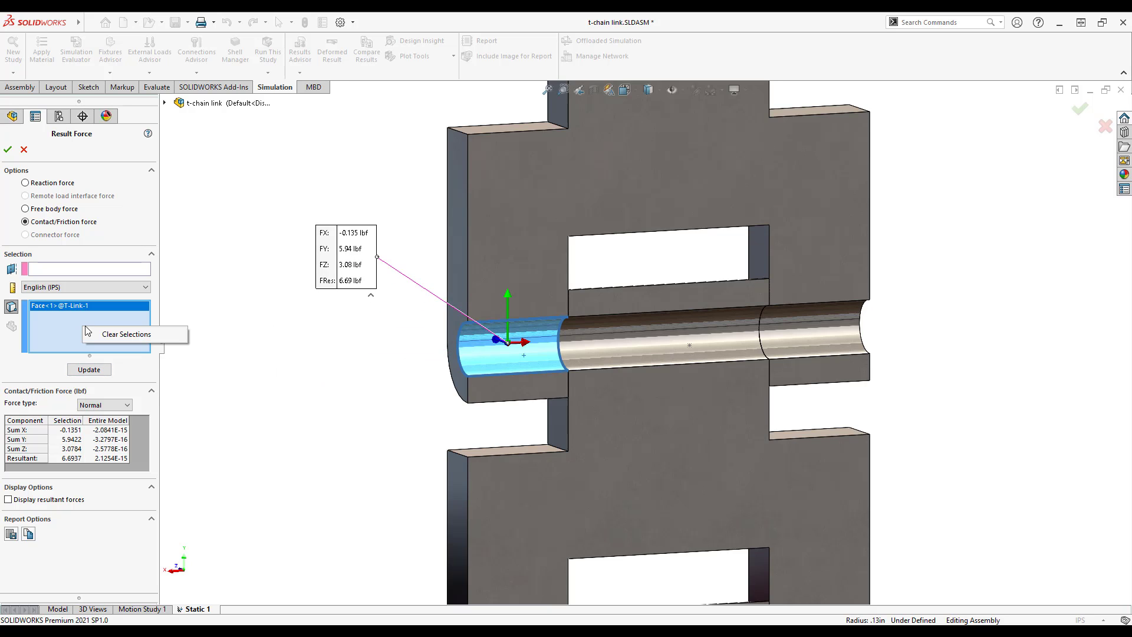
{"action": "left_click", "coordinate": [120, 331]}
{"action": "left_click", "coordinate": [782, 322]}
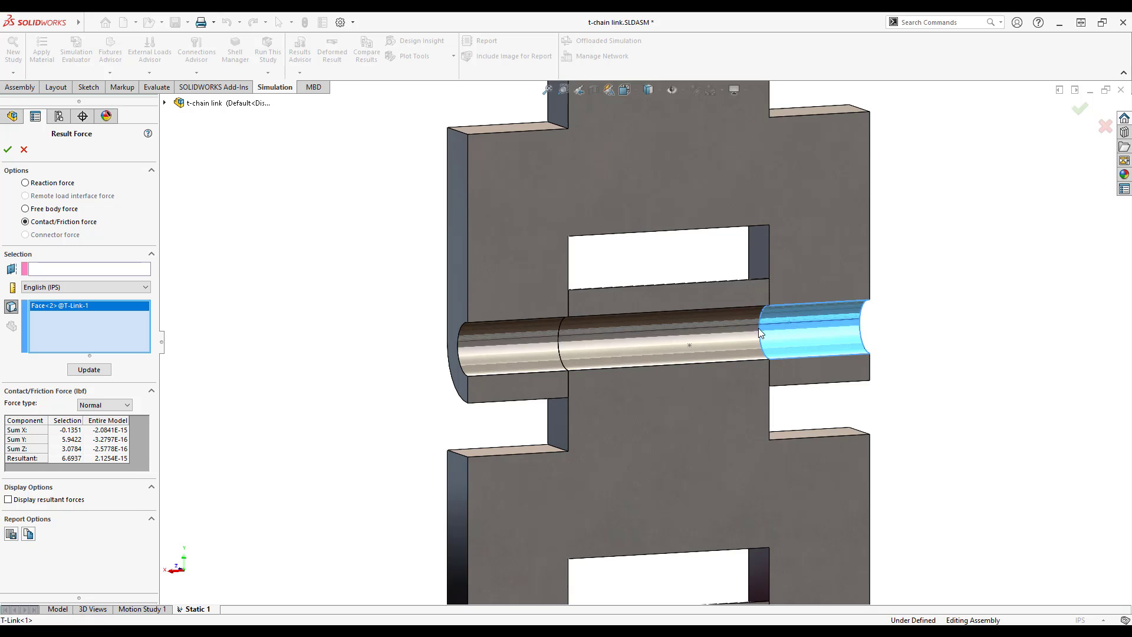
{"action": "left_click", "coordinate": [88, 370]}
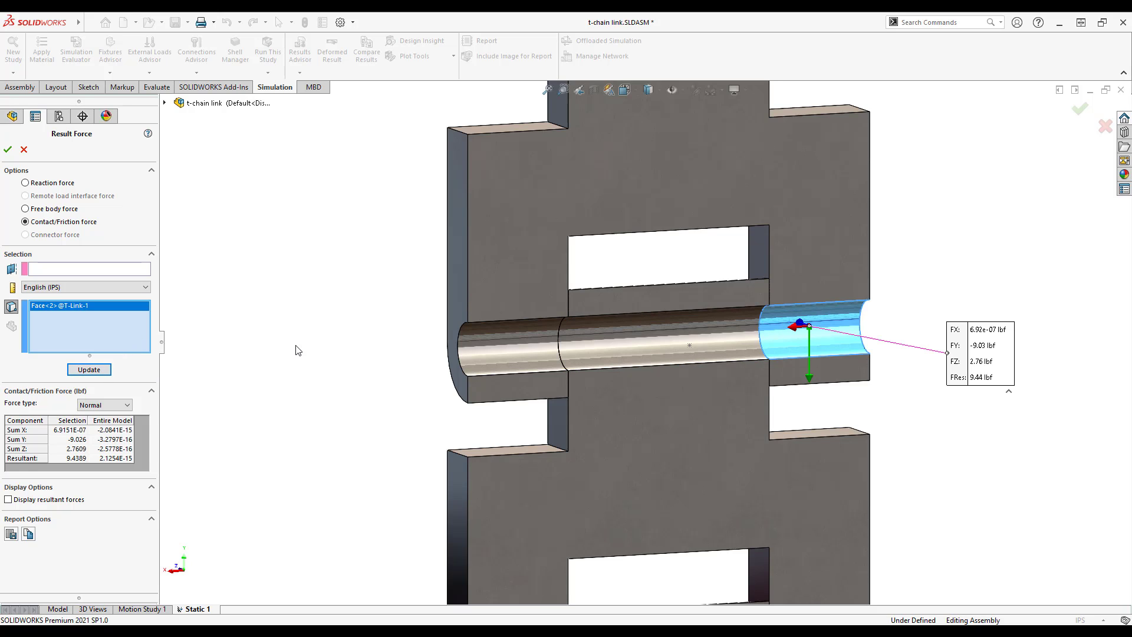